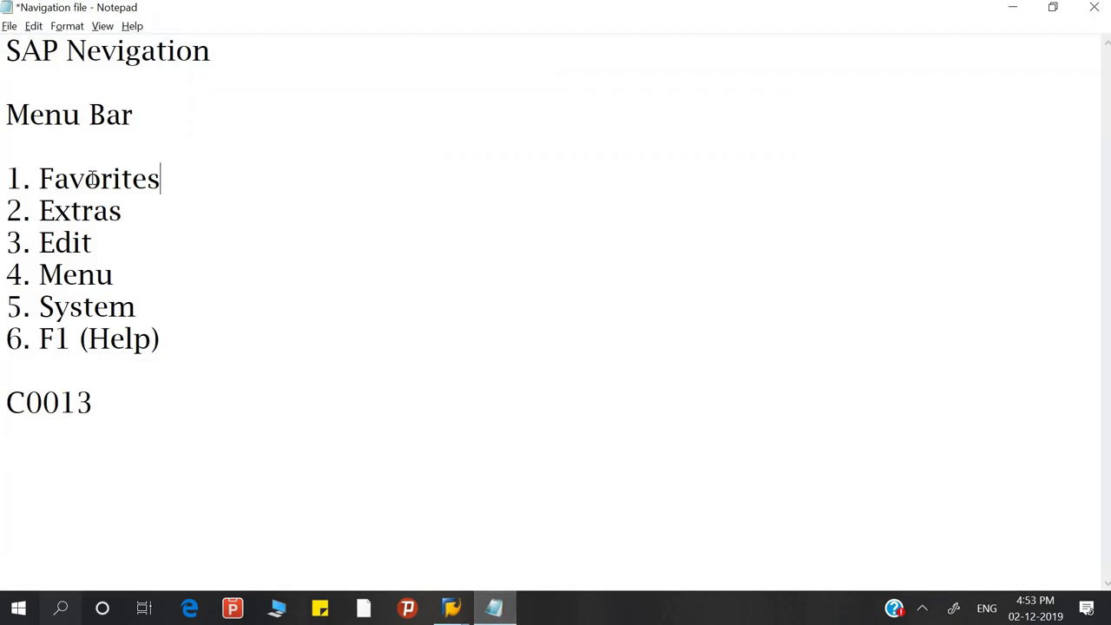
# Highlight the words Favorites, Extras, Edit and Menu in the notes
pyautogui.moveTo(40, 179); pyautogui.dragTo(161, 173)
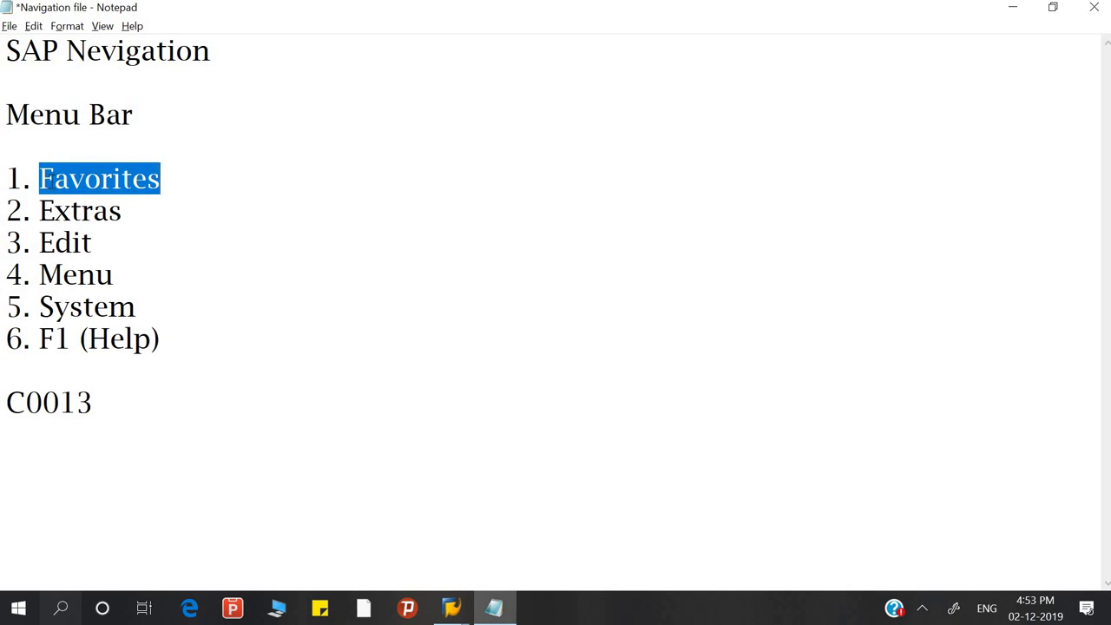
pyautogui.moveTo(40, 210); pyautogui.dragTo(126, 221)
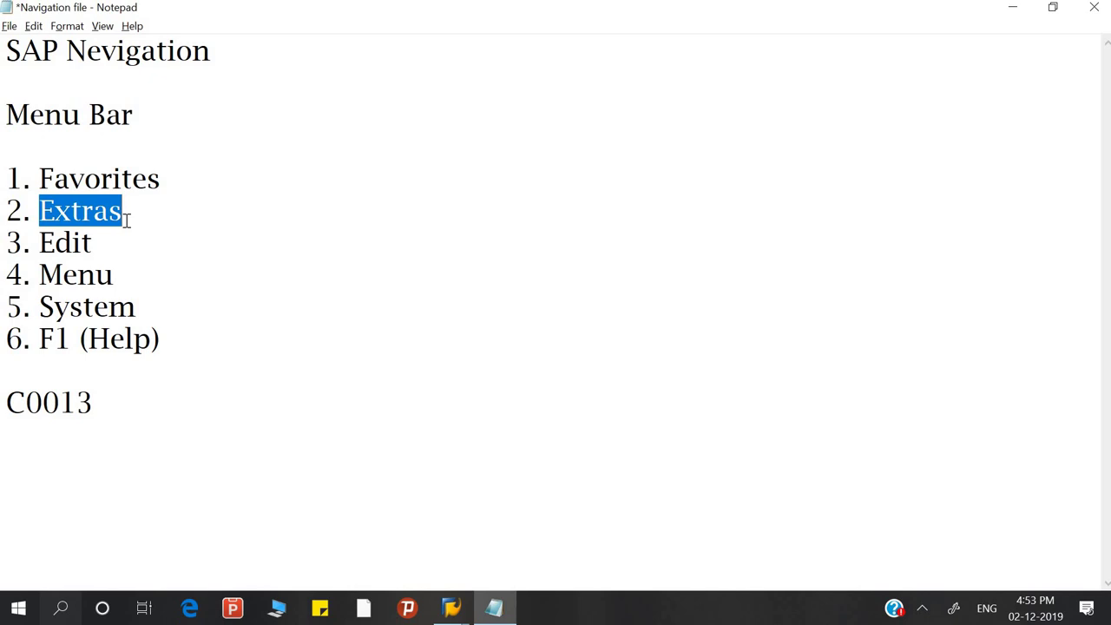
pyautogui.moveTo(44, 243); pyautogui.dragTo(93, 244)
pyautogui.doubleClick(91, 274)
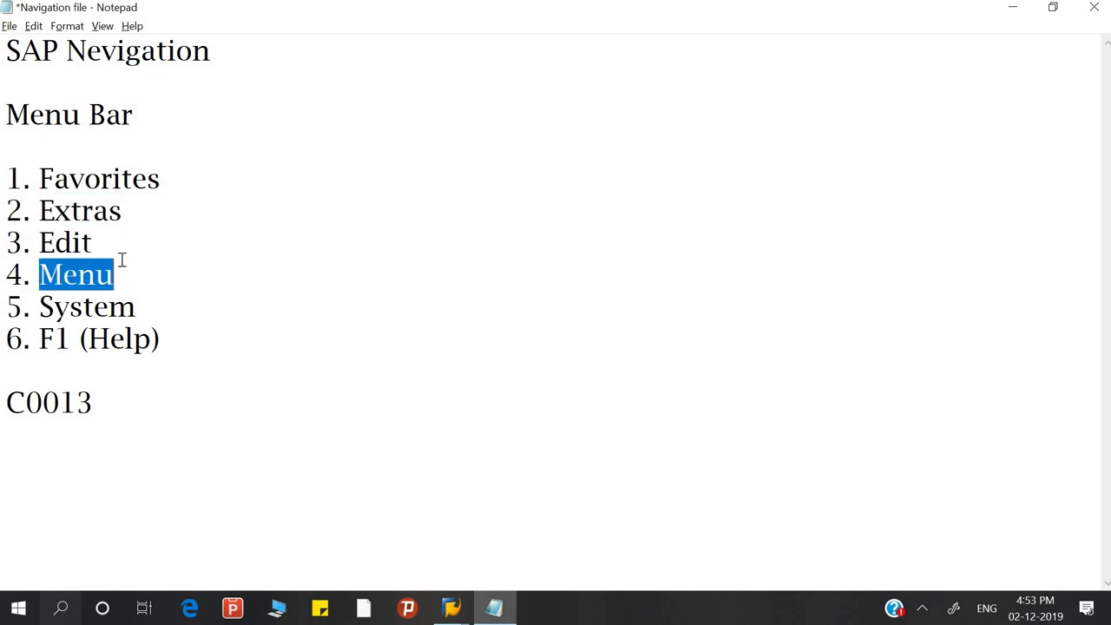
pyautogui.doubleClick(83, 243)
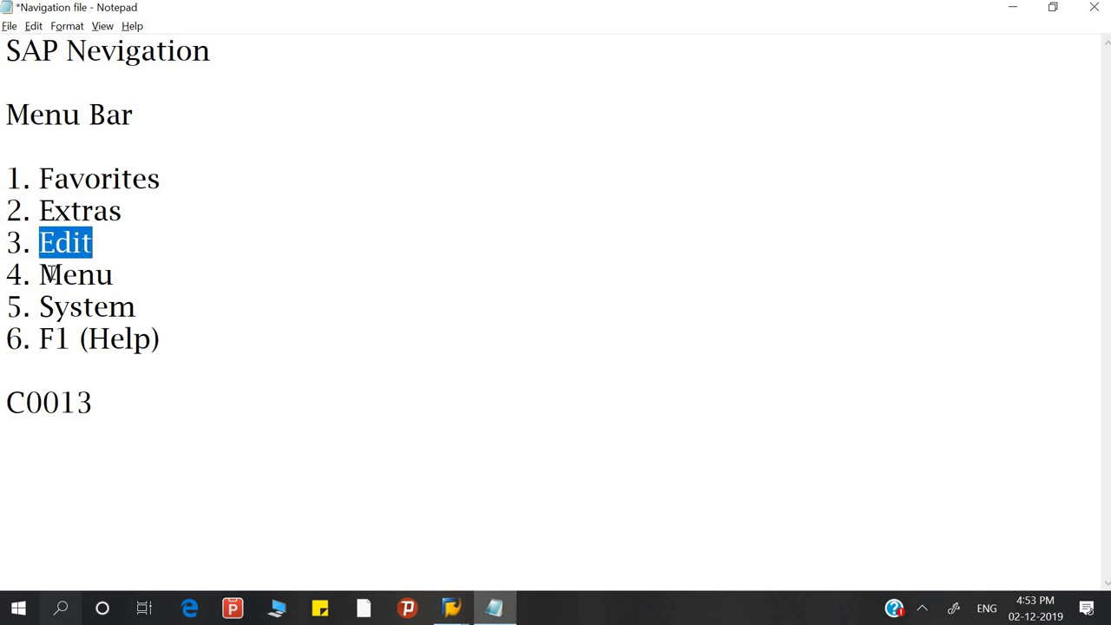
pyautogui.moveTo(43, 274); pyautogui.dragTo(118, 279)
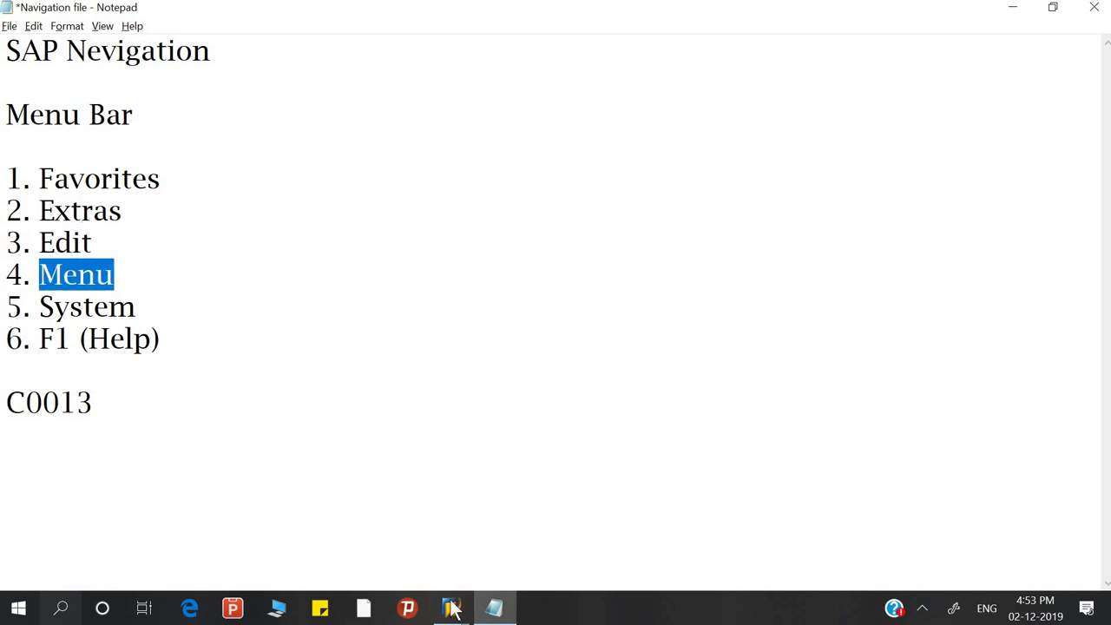
# Bring SAP Easy Access forward and look through its Edit menu commands
pyautogui.moveTo(451, 608)
pyautogui.click(505, 533)
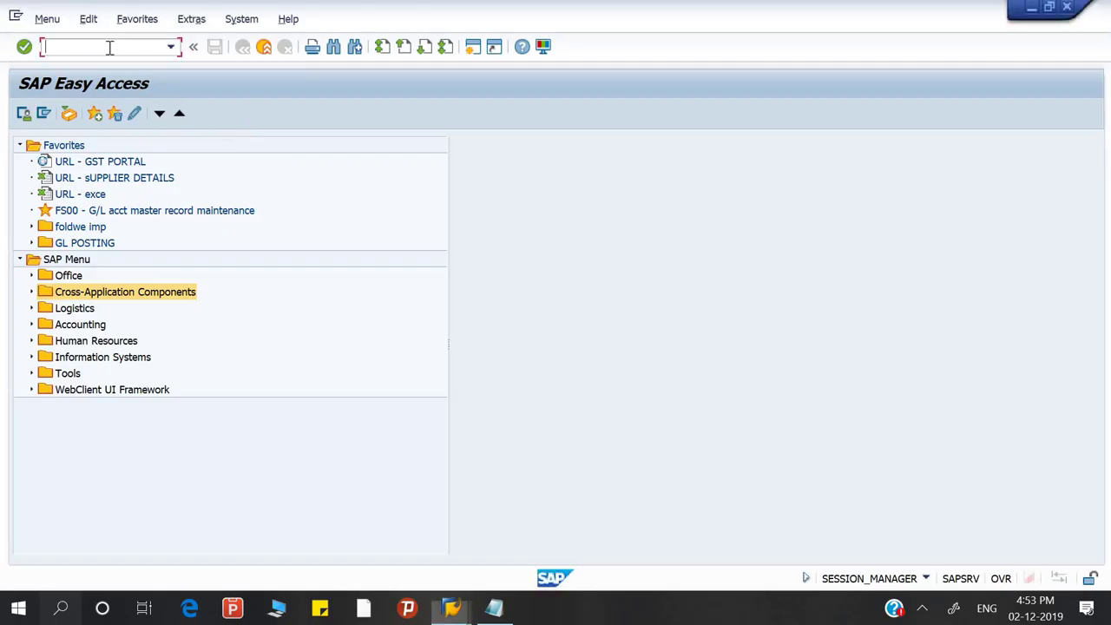
pyautogui.click(88, 19)
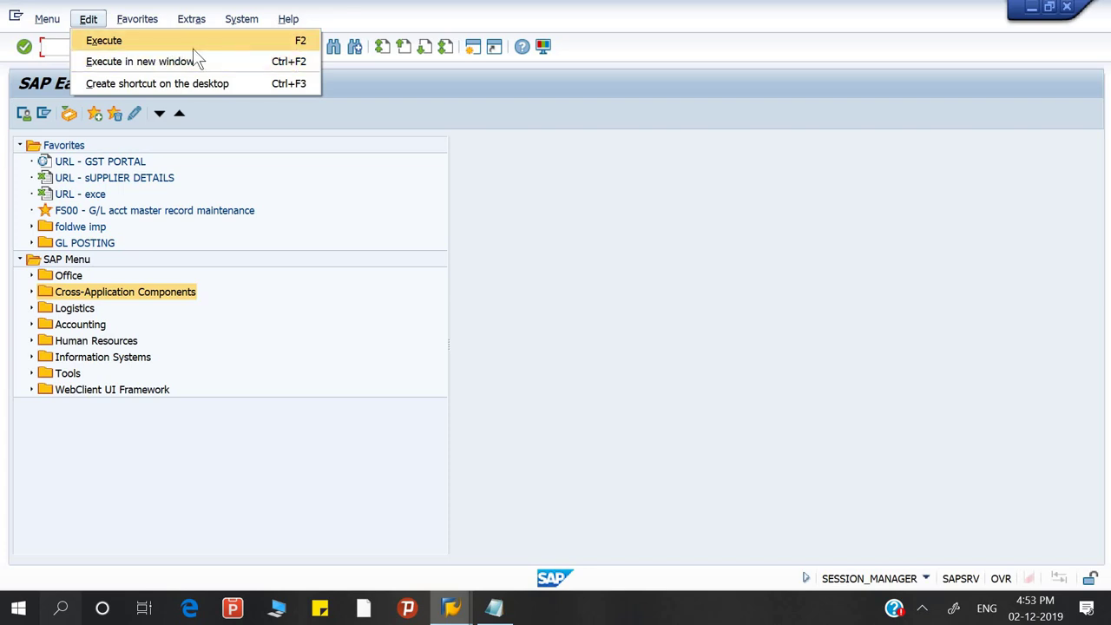
pyautogui.click(157, 327)
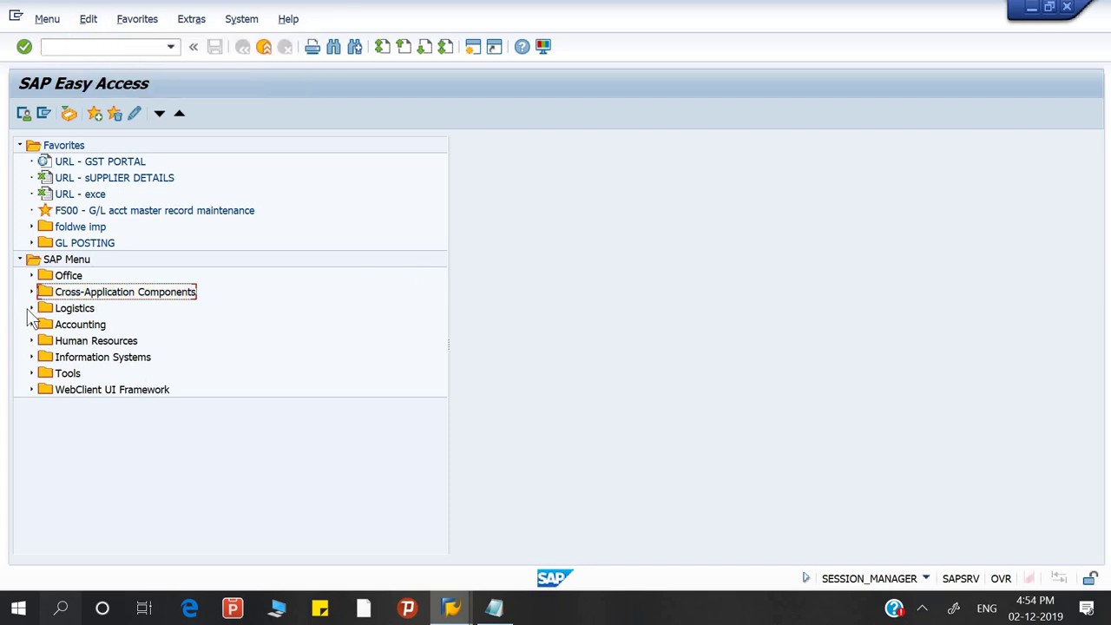
# Expand Accounting > Financial Accounting > General Ledger > Document Entry and select F-02 General Posting
pyautogui.click(32, 309)
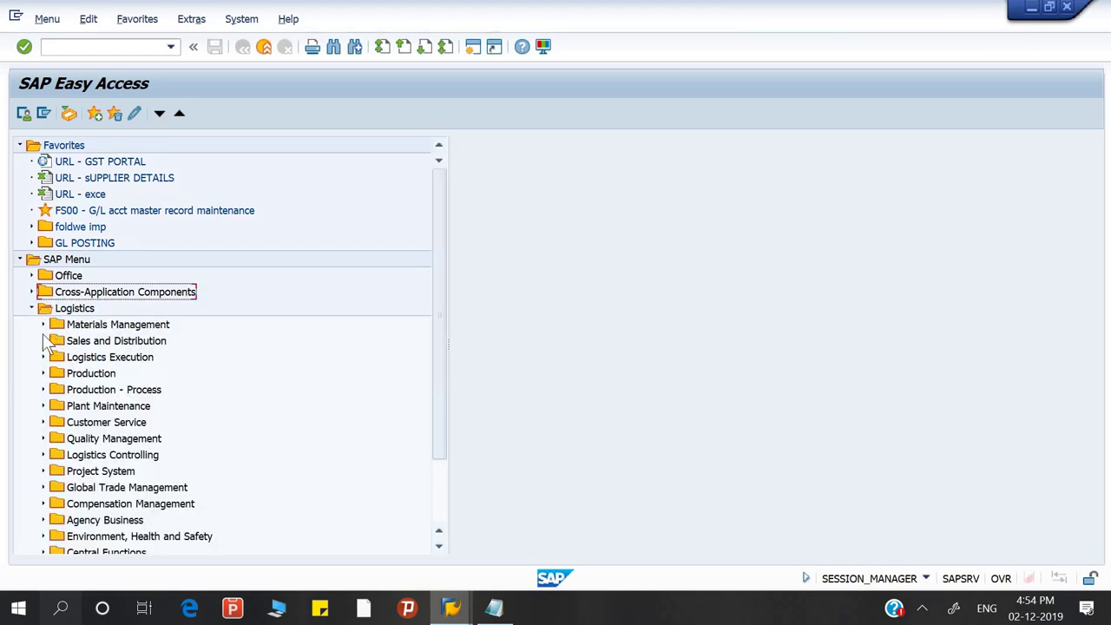
pyautogui.click(32, 309)
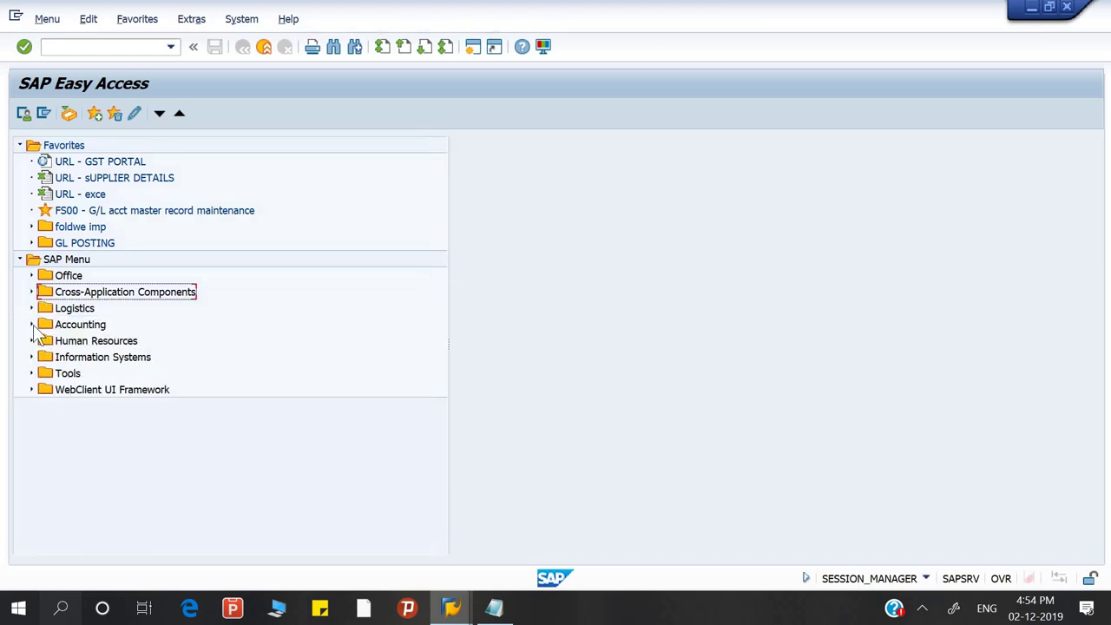
pyautogui.click(32, 324)
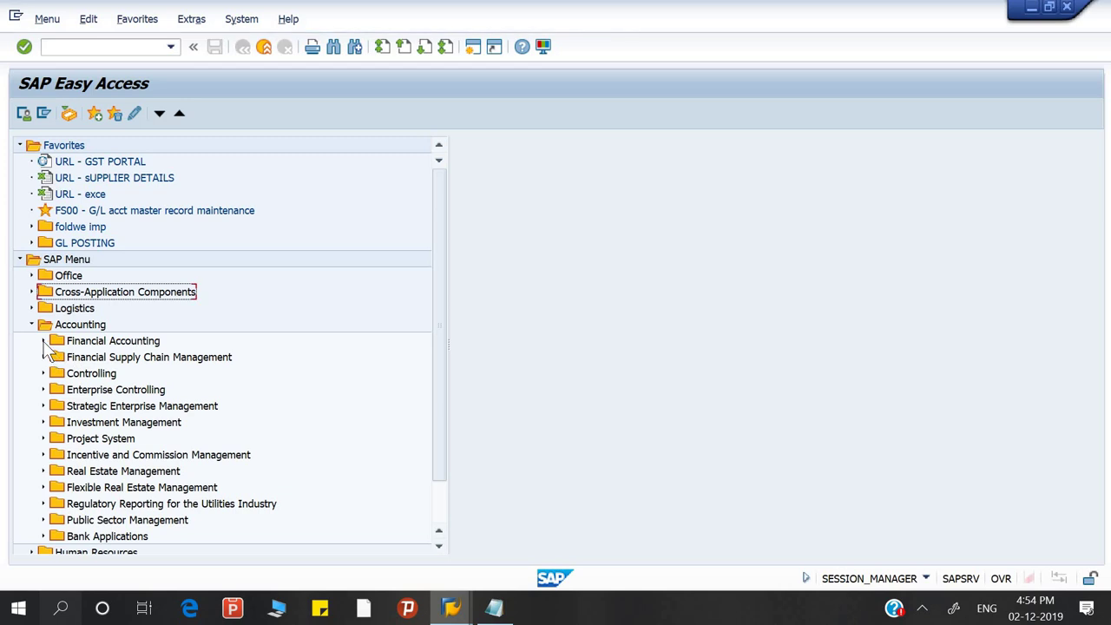
pyautogui.click(44, 341)
pyautogui.click(55, 356)
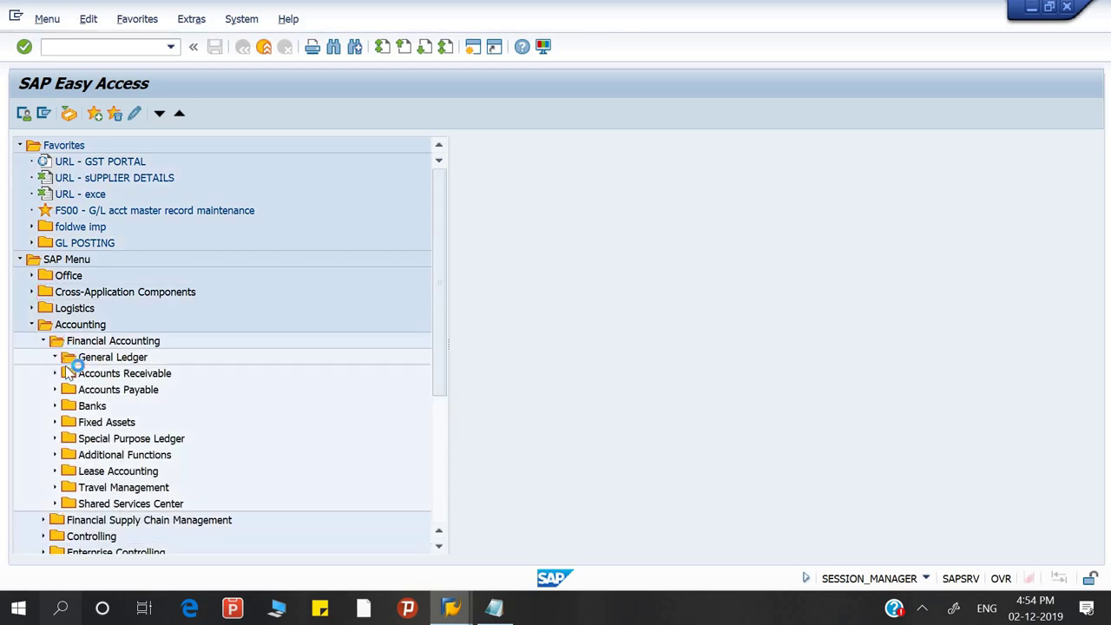
pyautogui.click(66, 373)
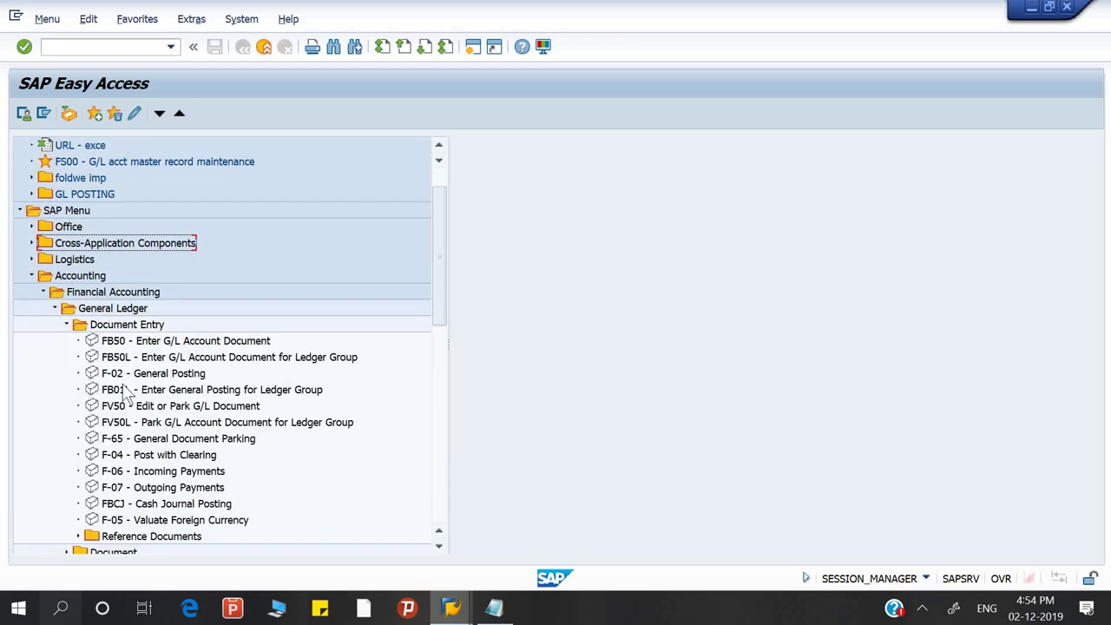
pyautogui.click(124, 378)
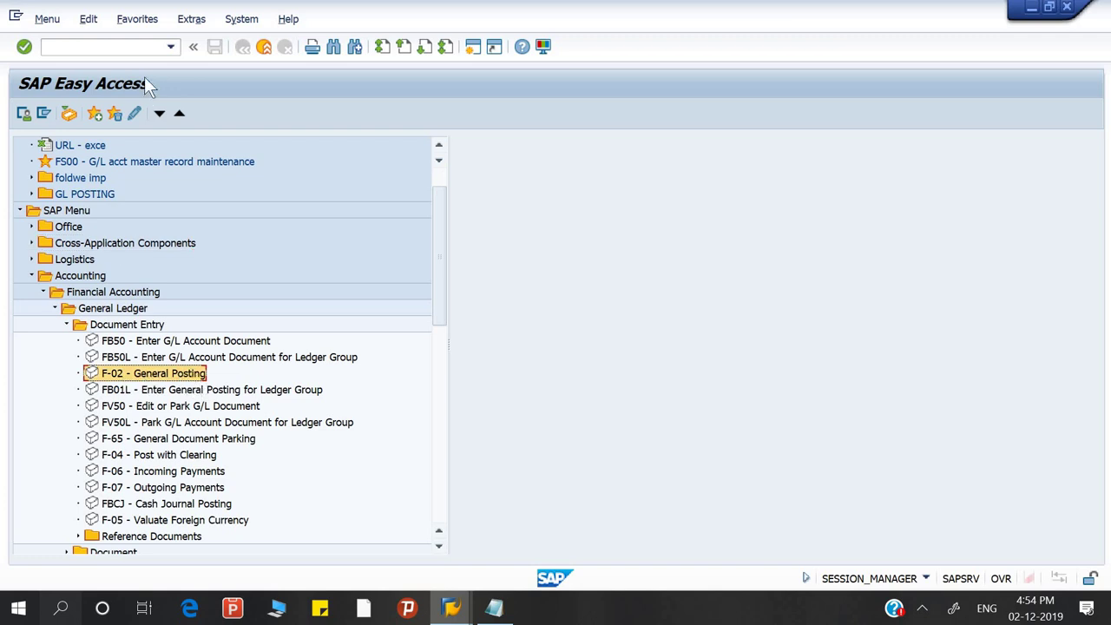
# Run F-02 via Edit > Execute and save the accounting editing options
pyautogui.click(88, 18)
pyautogui.click(84, 40)
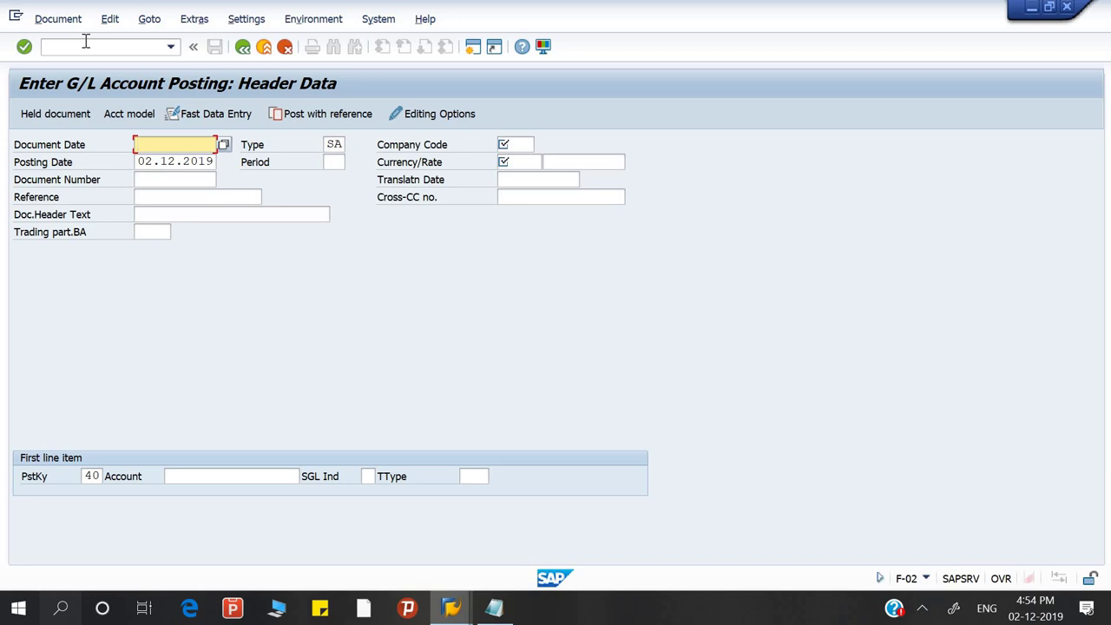
pyautogui.click(110, 19)
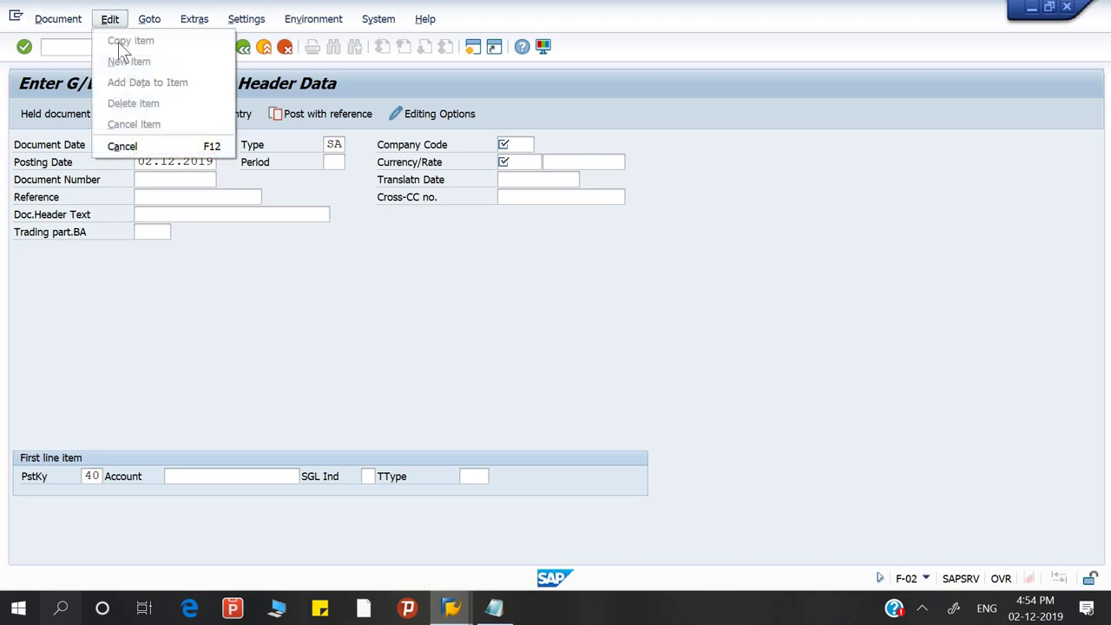
pyautogui.click(121, 145)
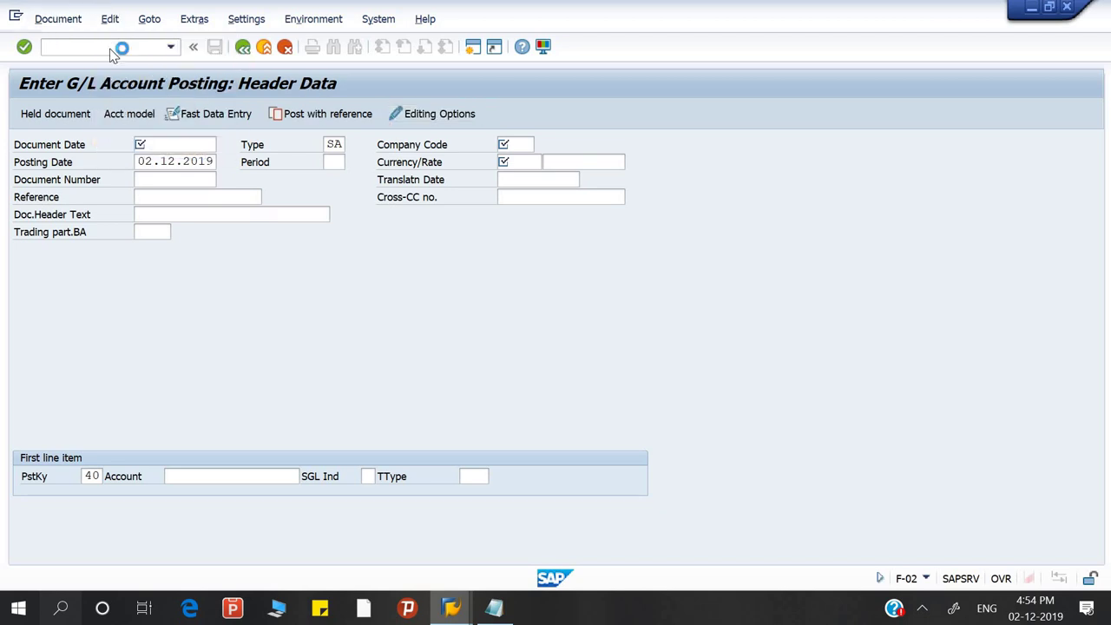
pyautogui.click(215, 46)
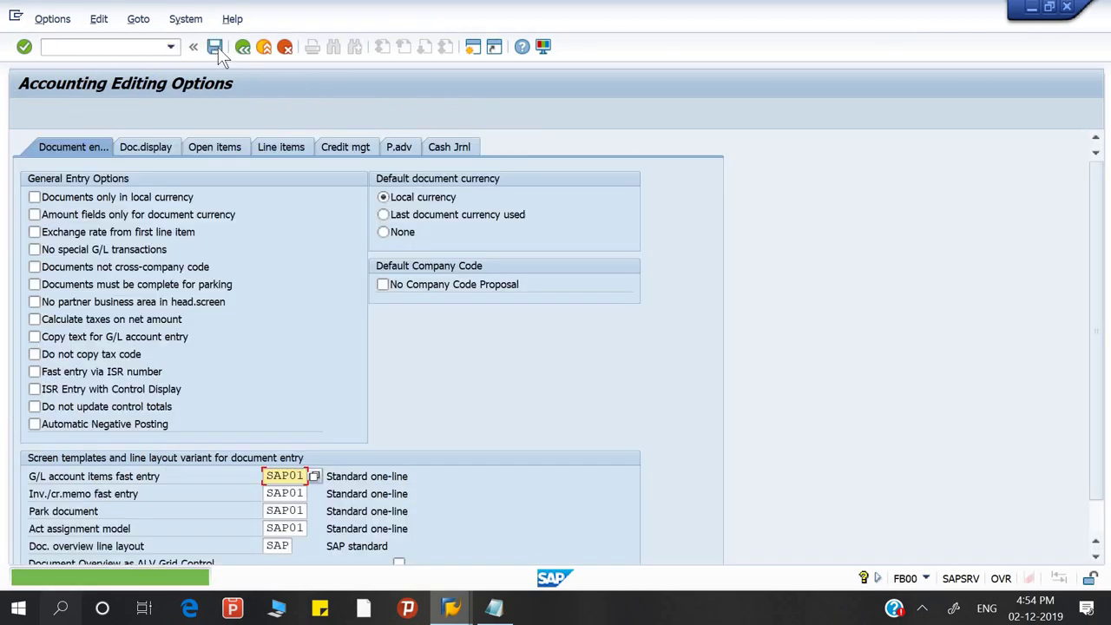
# Return to the SAP Easy Access menu with /n
pyautogui.click(149, 46)
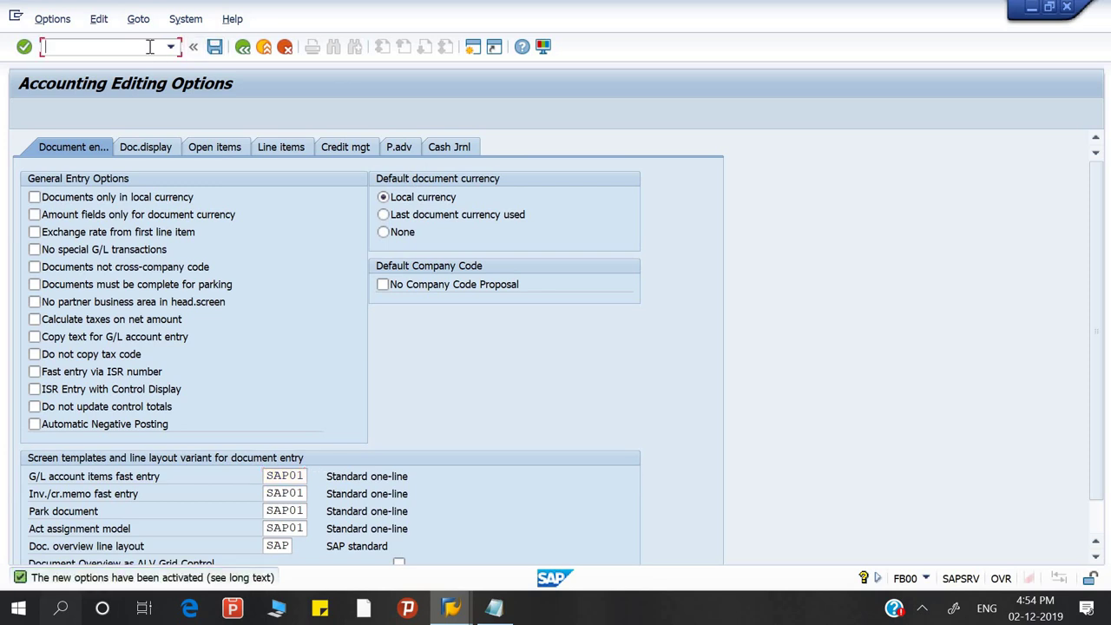
pyautogui.write('/n')
pyautogui.press('Return')
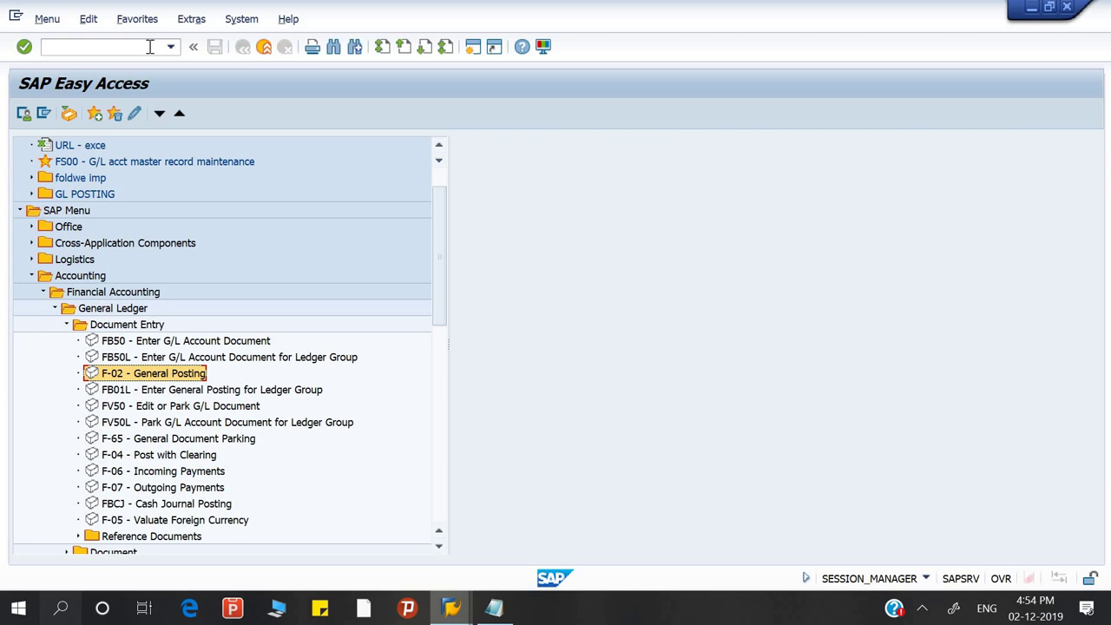
# Run F-02 through Edit > Execute in new window and maximize the new posting window
pyautogui.click(89, 19)
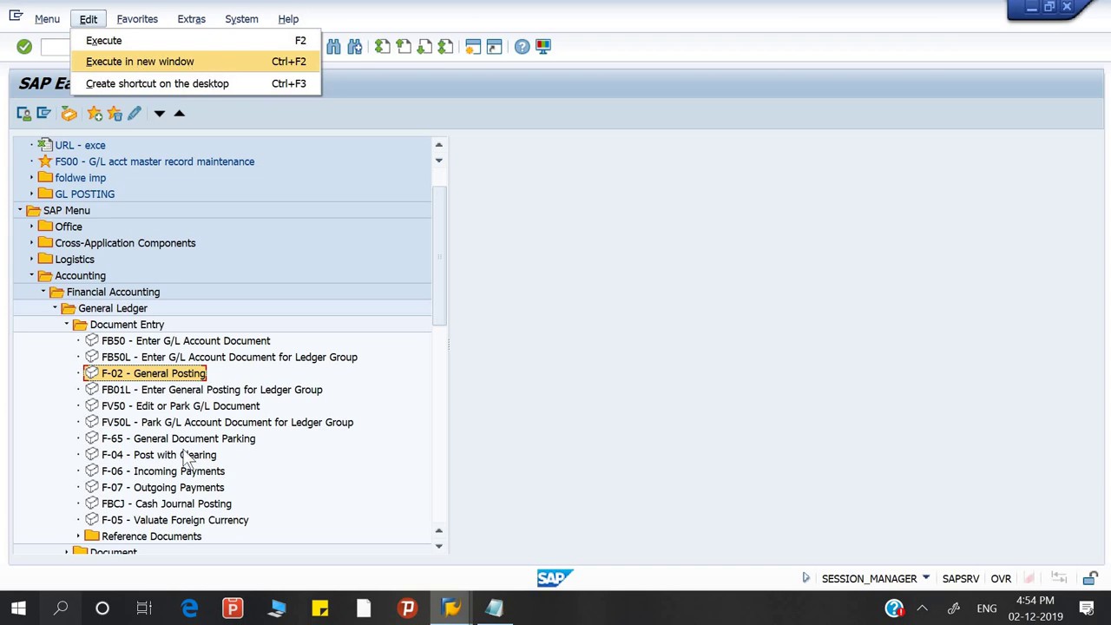
pyautogui.click(146, 380)
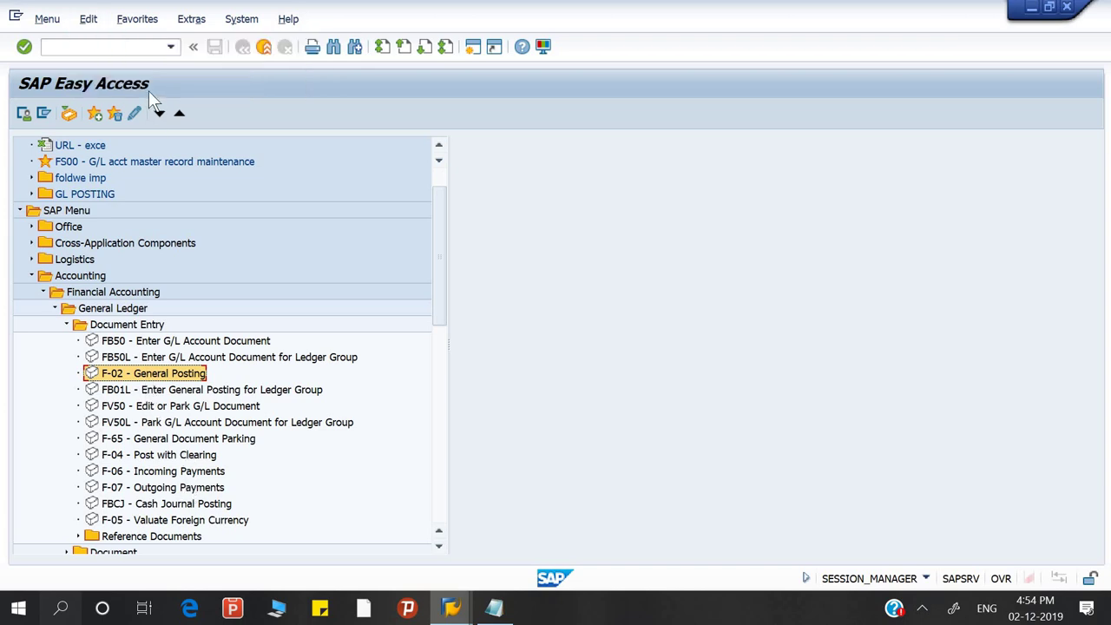
pyautogui.click(88, 27)
pyautogui.click(97, 60)
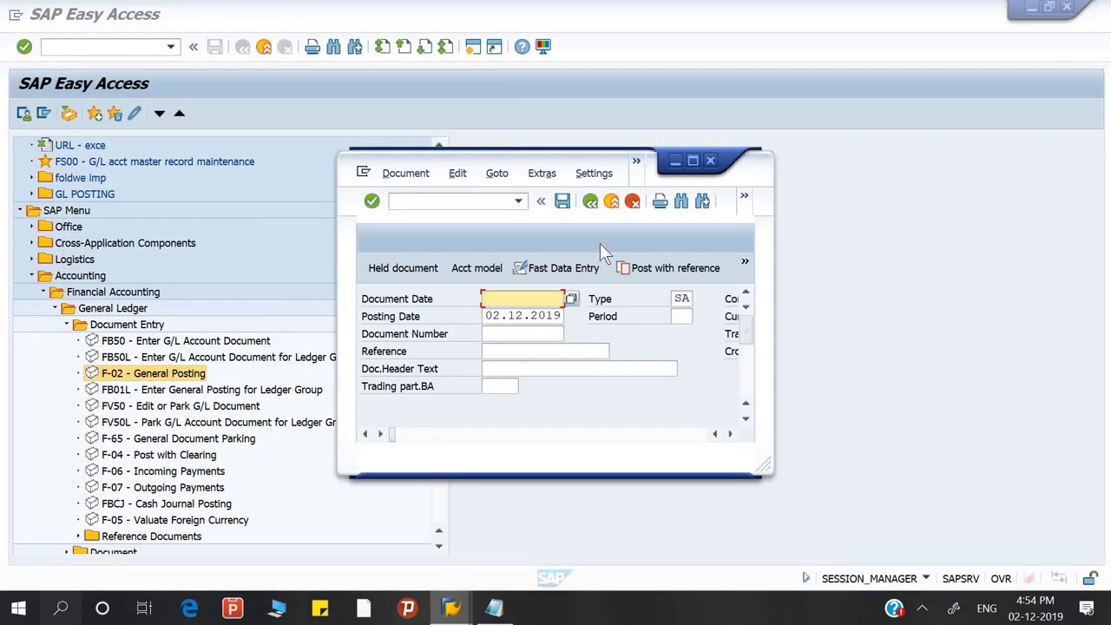
pyautogui.click(693, 162)
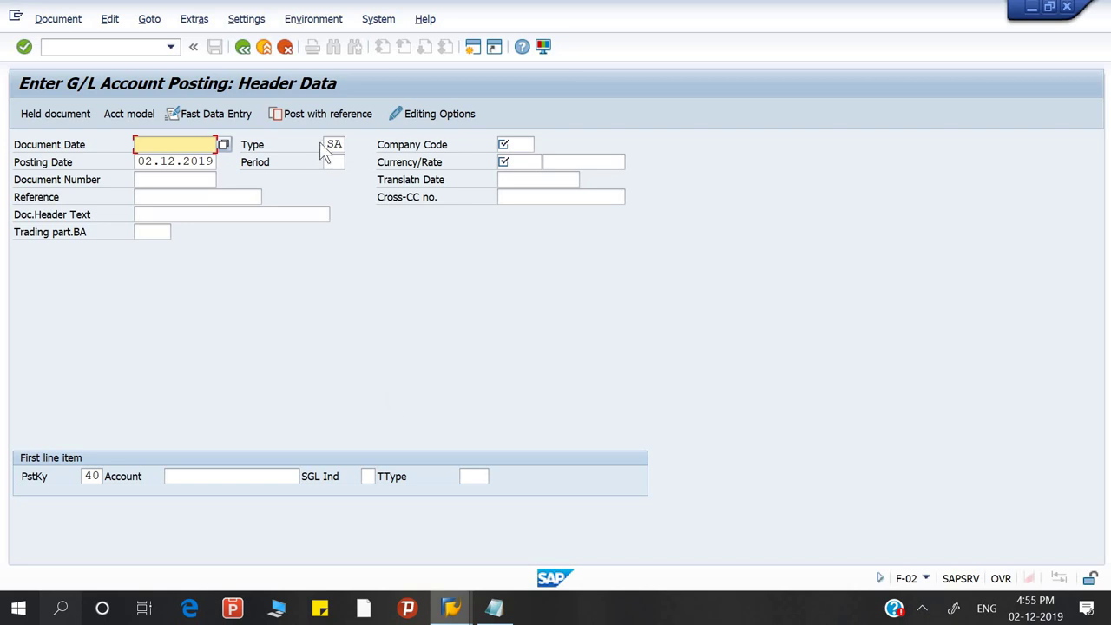
# Switch to SAP Easy Access and open the FB50 G/L account document transaction
pyautogui.click(451, 607)
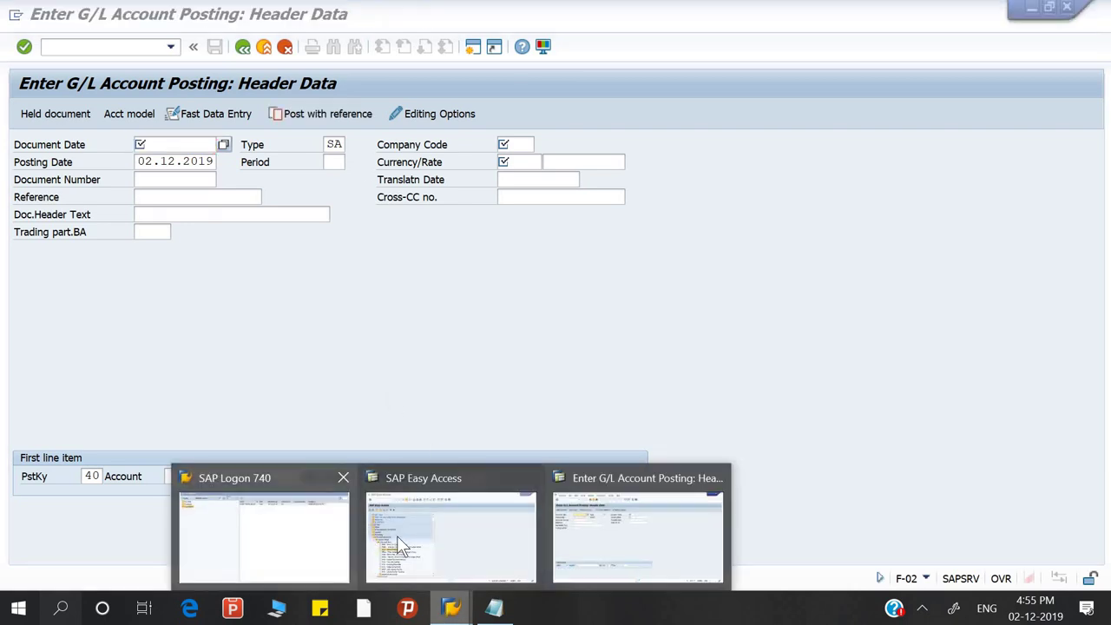
pyautogui.click(398, 535)
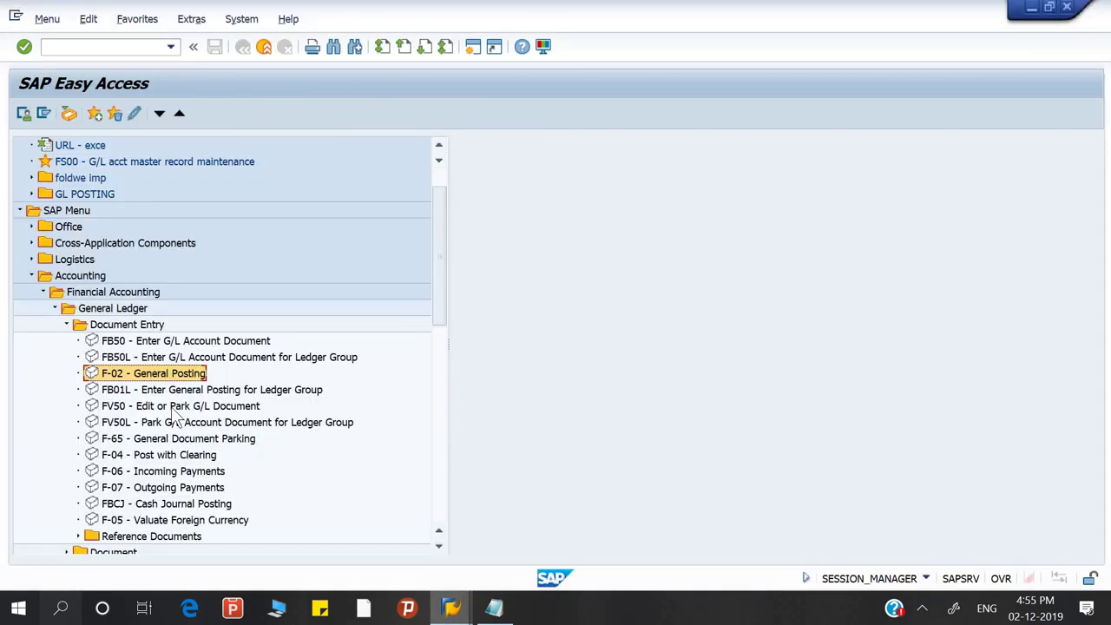
pyautogui.doubleClick(174, 341)
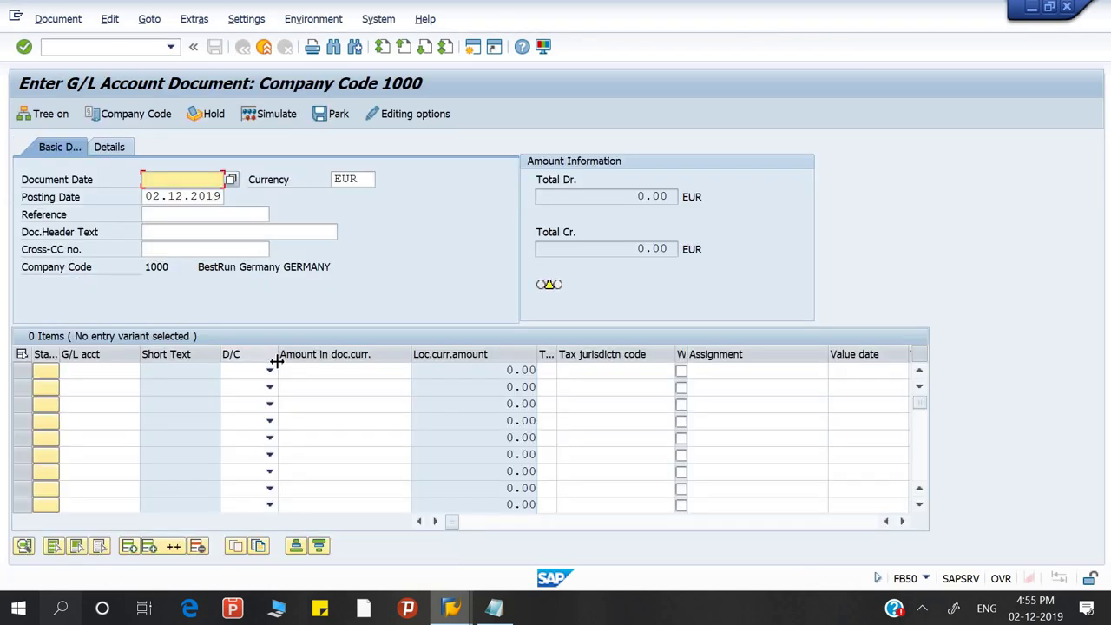
# Switch between the F-02 and FB50 windows, then open a new SAP session with Ctrl+N
pyautogui.click(451, 607)
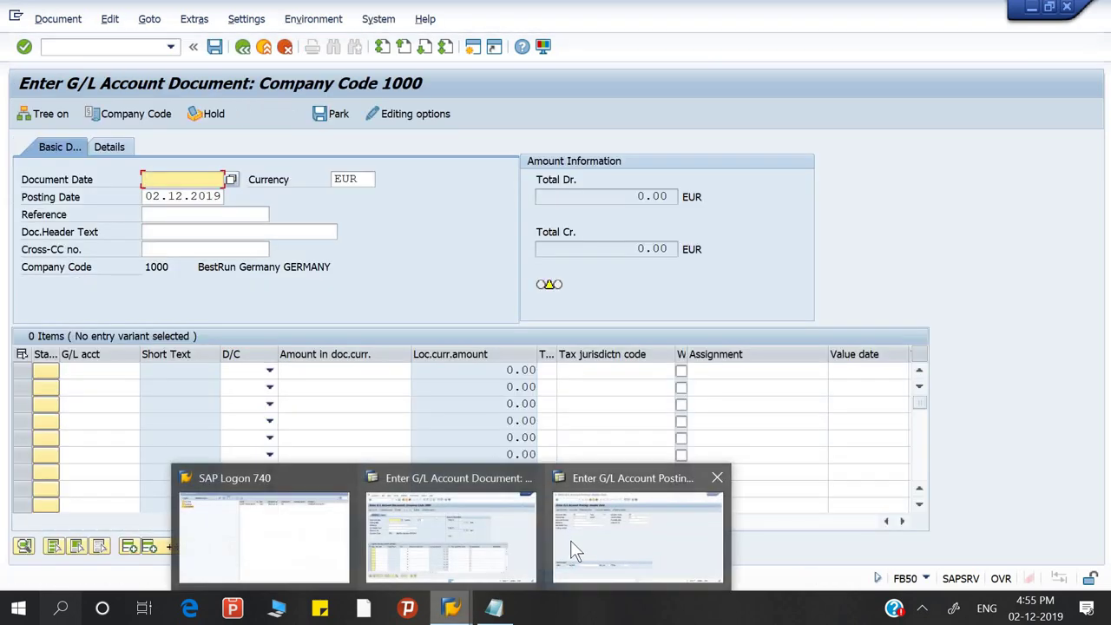
pyautogui.click(570, 540)
pyautogui.click(451, 608)
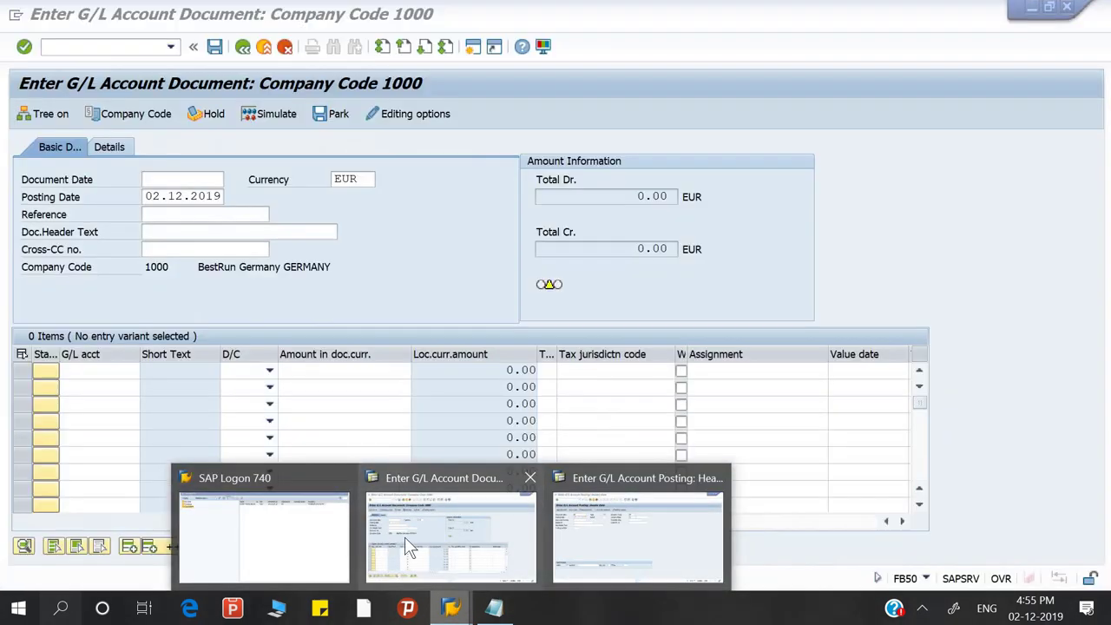
pyautogui.click(405, 536)
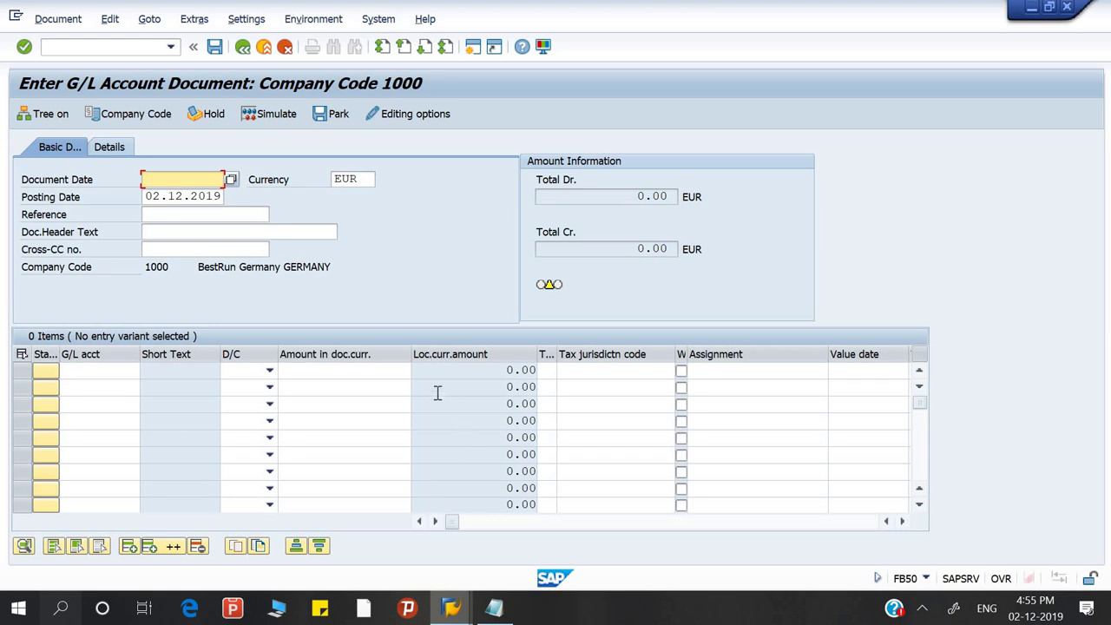
pyautogui.click(146, 44)
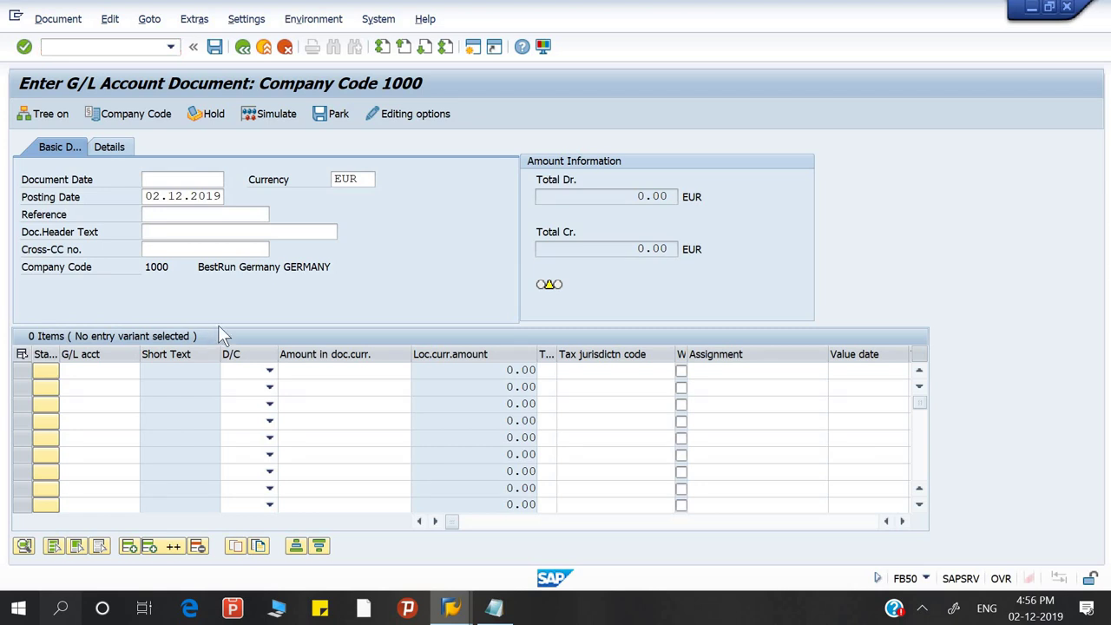
pyautogui.hotkey('ctrl', 'n')
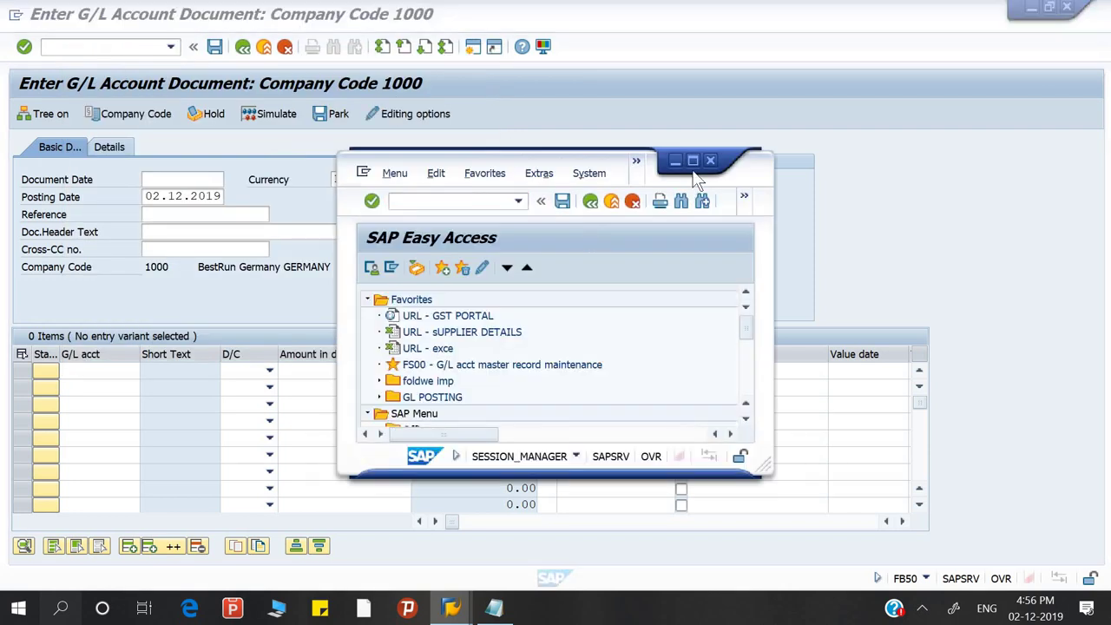
# Maximize the new session, return to the FB50 window and look through its Edit menu
pyautogui.doubleClick(476, 163)
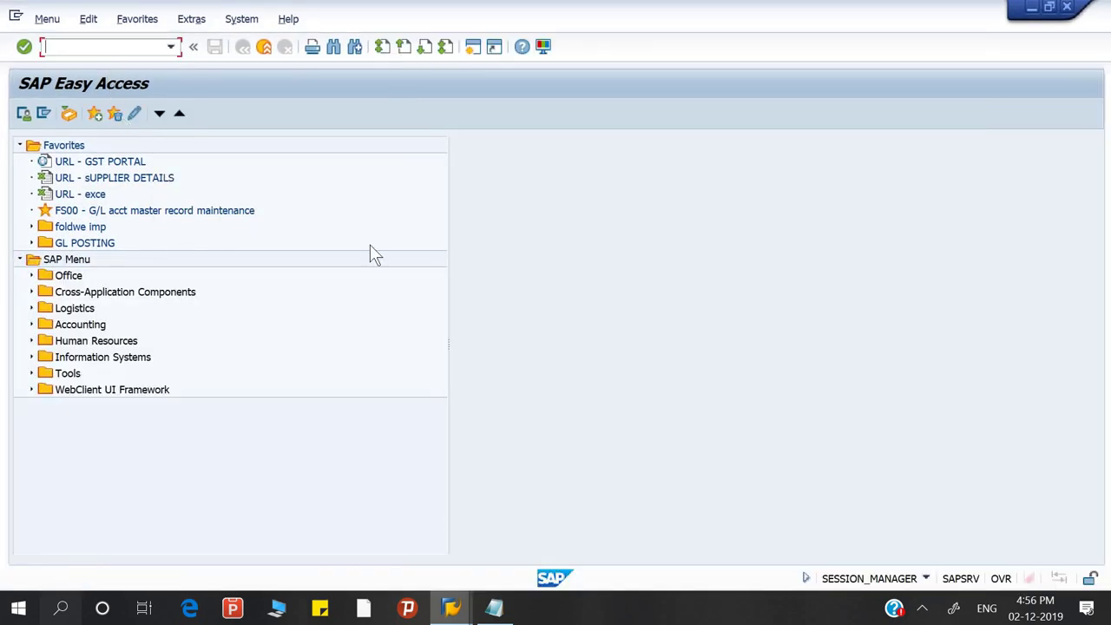
pyautogui.moveTo(450, 607)
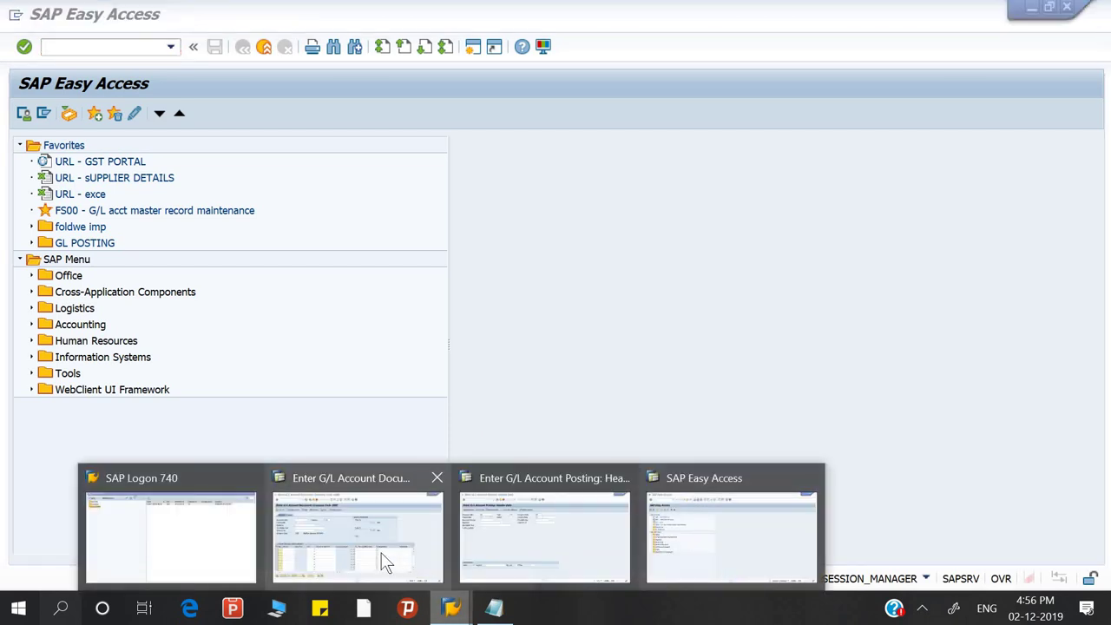
pyautogui.click(385, 563)
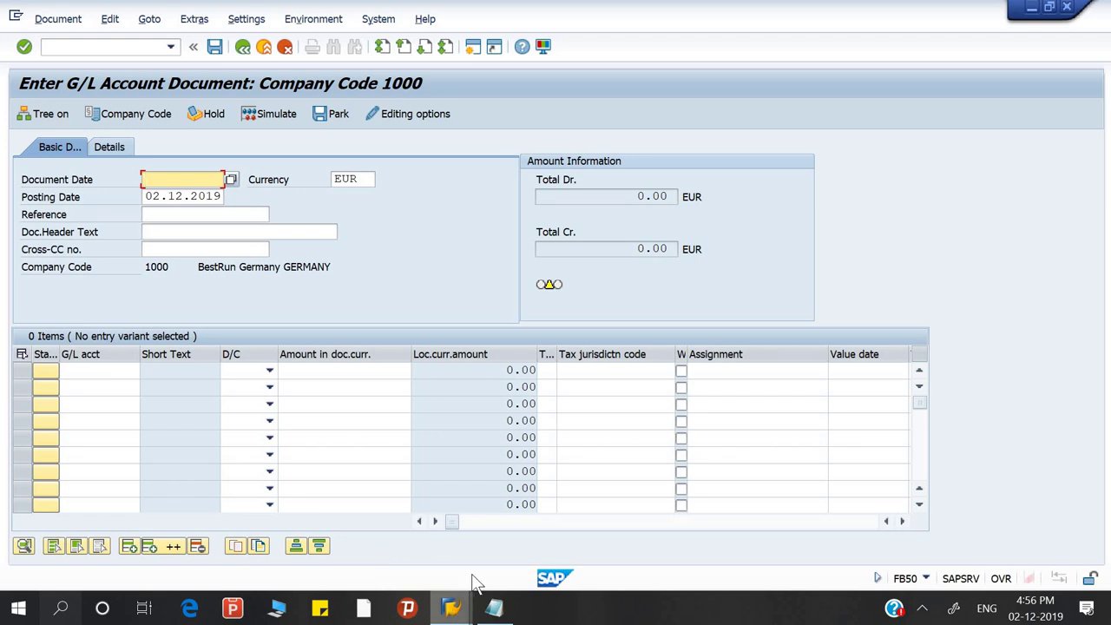
pyautogui.moveTo(451, 607)
pyautogui.moveTo(703, 532)
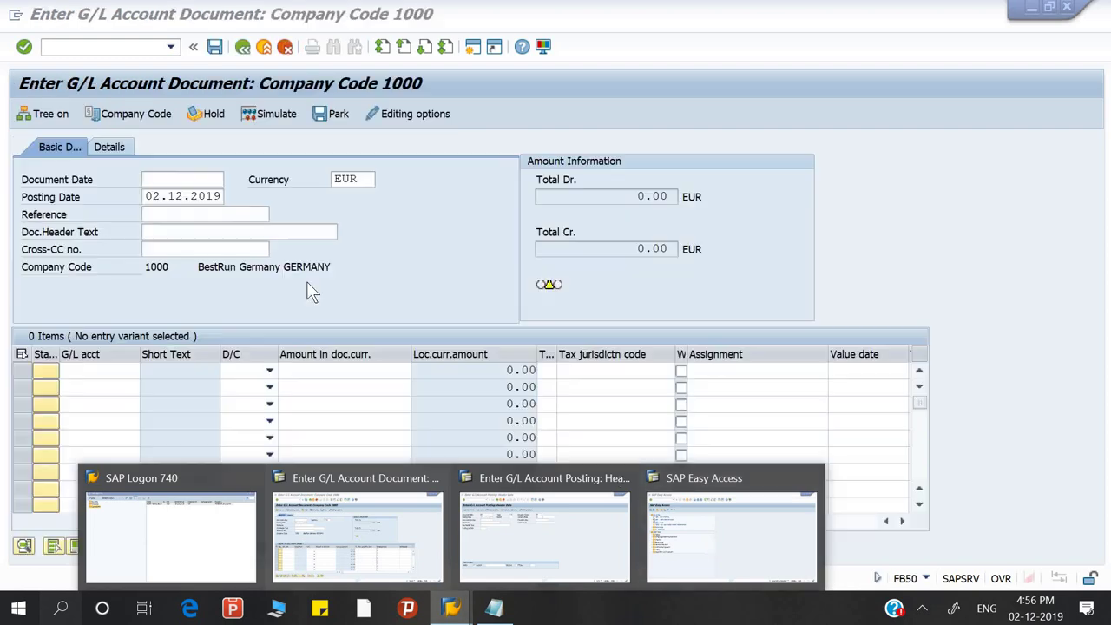
pyautogui.click(135, 42)
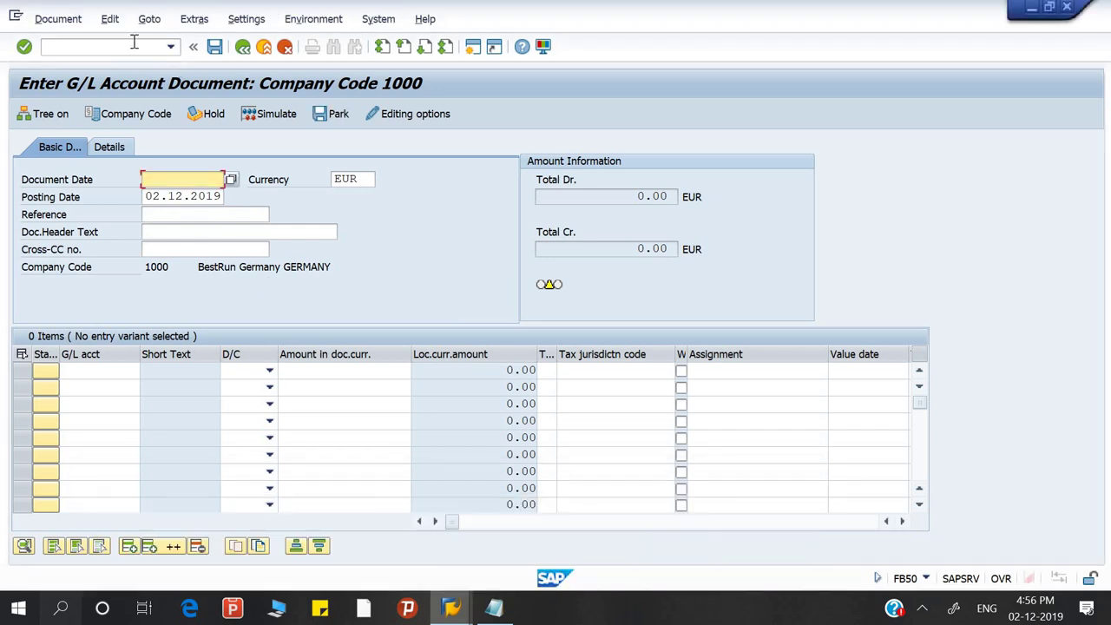
pyautogui.click(111, 19)
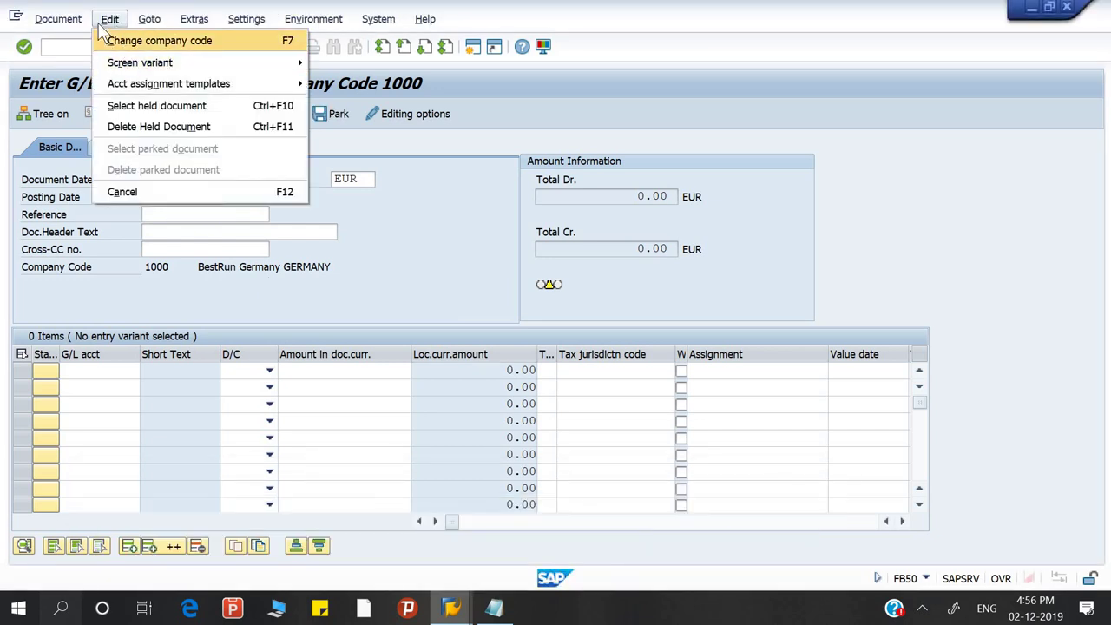
pyautogui.click(71, 52)
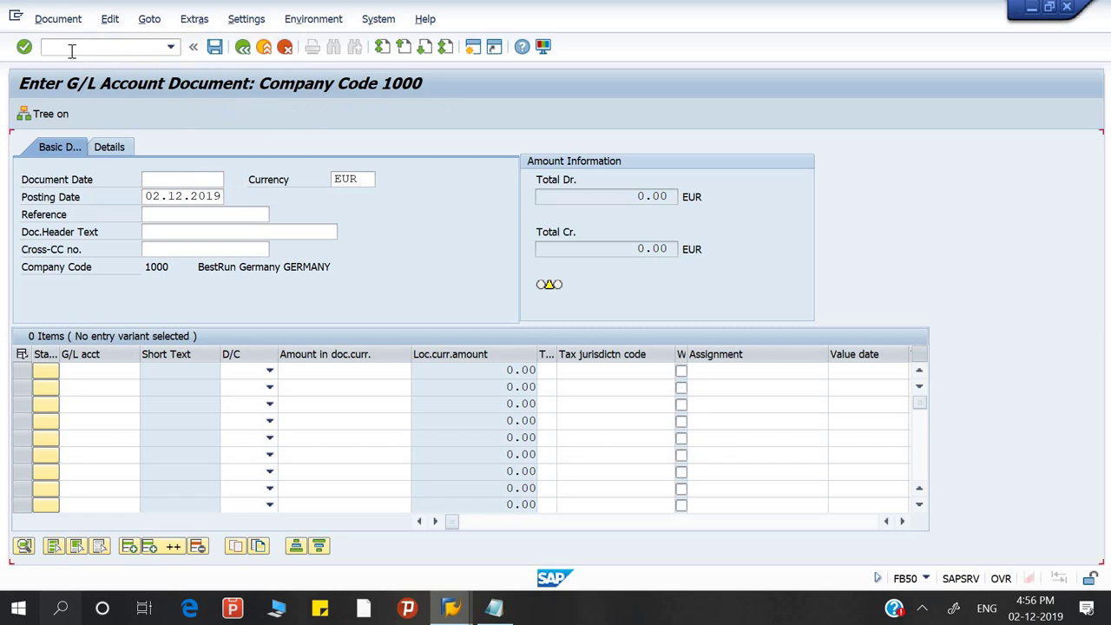
pyautogui.click(72, 49)
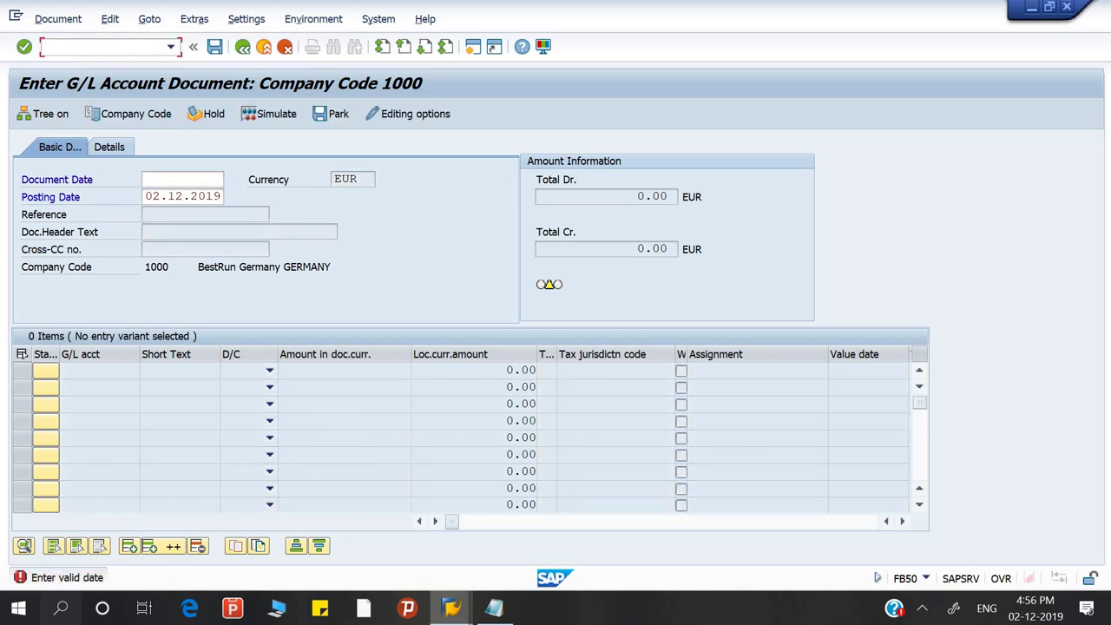
# Exit to SAP Easy Access with /n and select F-02 General Posting in the menu tree
pyautogui.write('/n')
pyautogui.press('Return')
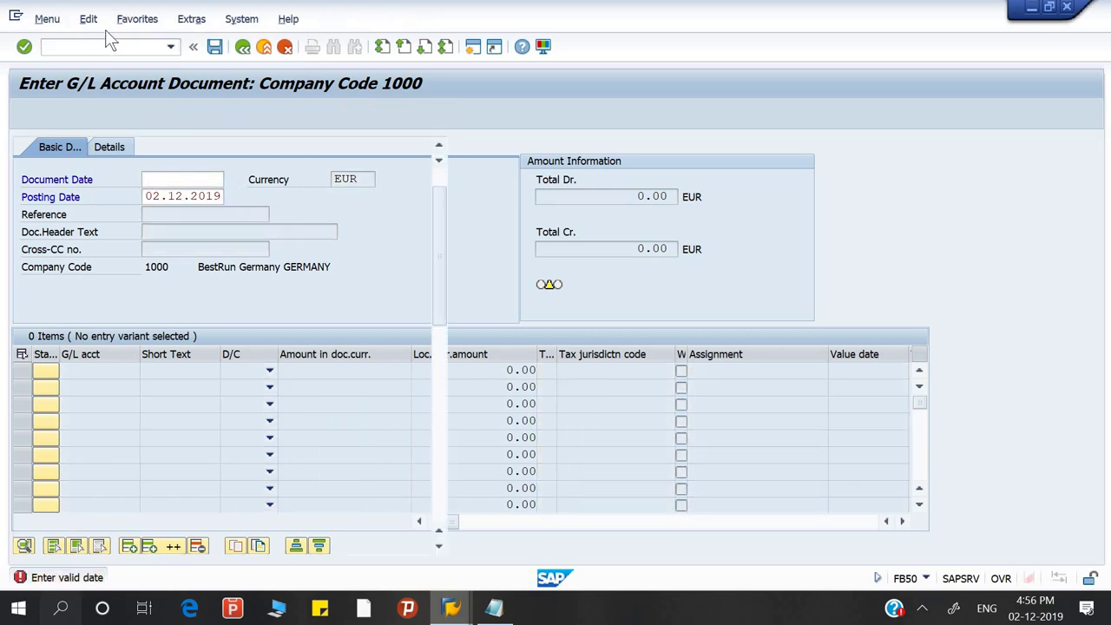
pyautogui.click(89, 20)
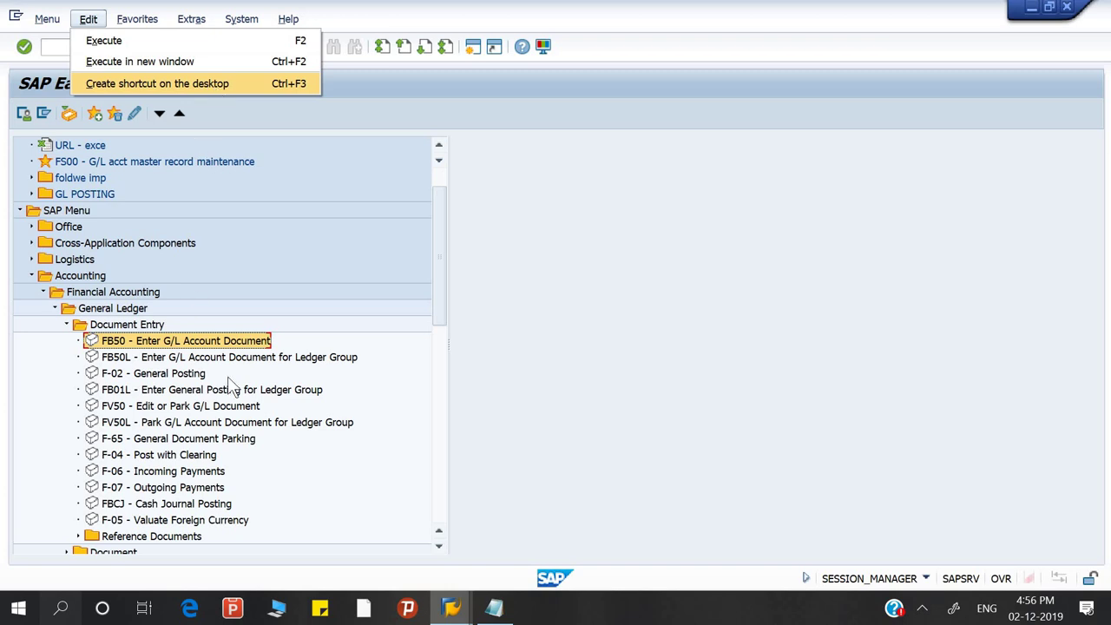
pyautogui.click(196, 378)
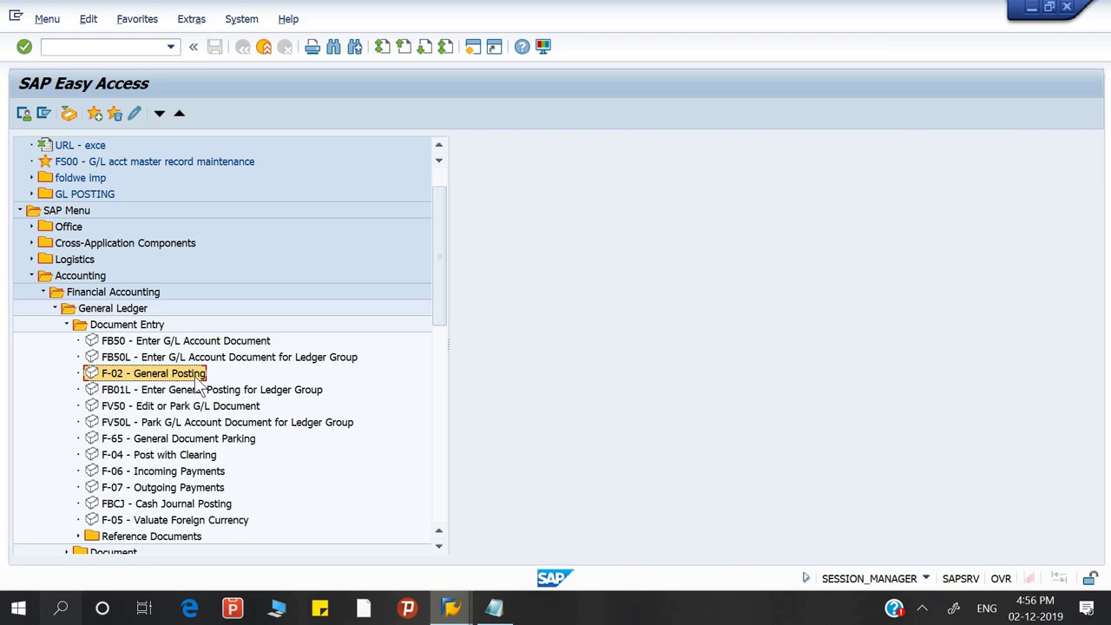
# Create a desktop shortcut for F-02 General Posting and show the desktop
pyautogui.click(121, 20)
pyautogui.moveTo(85, 21)
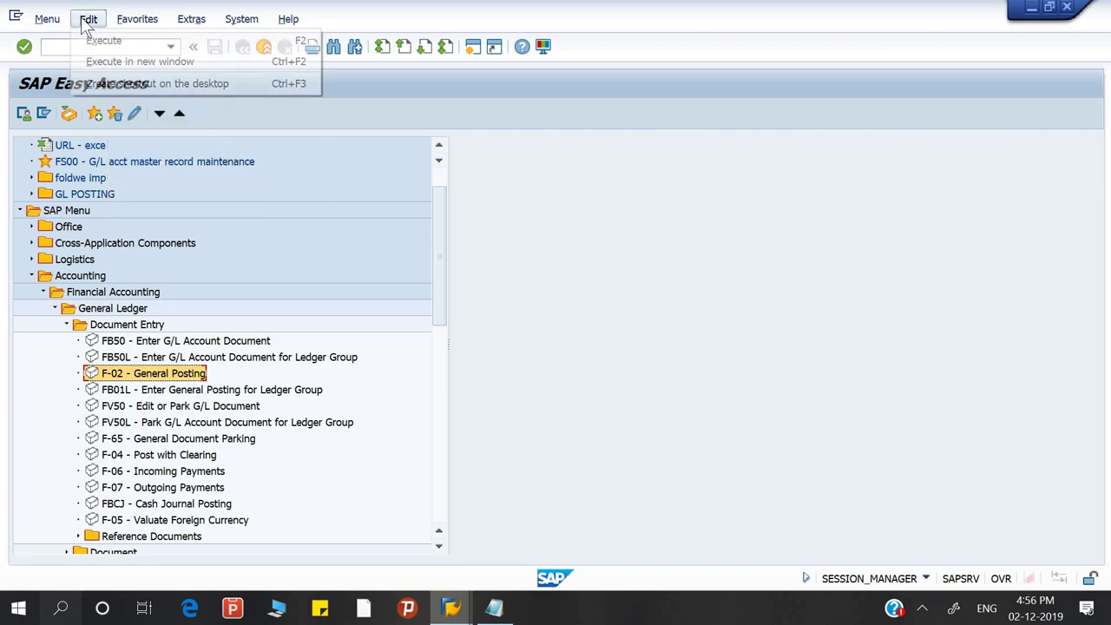
pyautogui.click(91, 84)
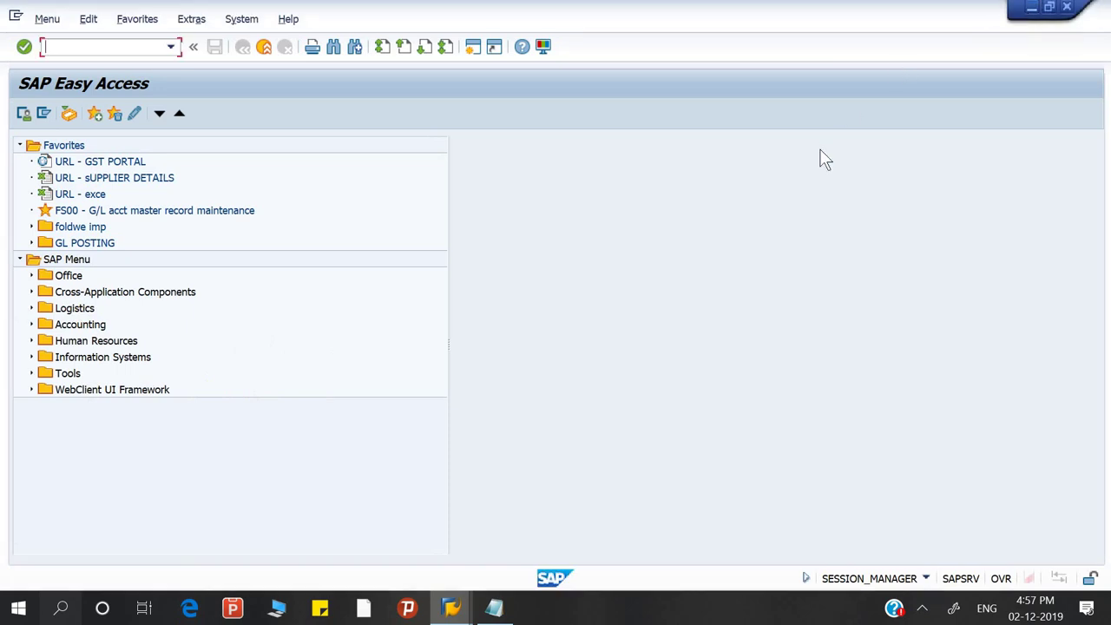
pyautogui.press('super+d')
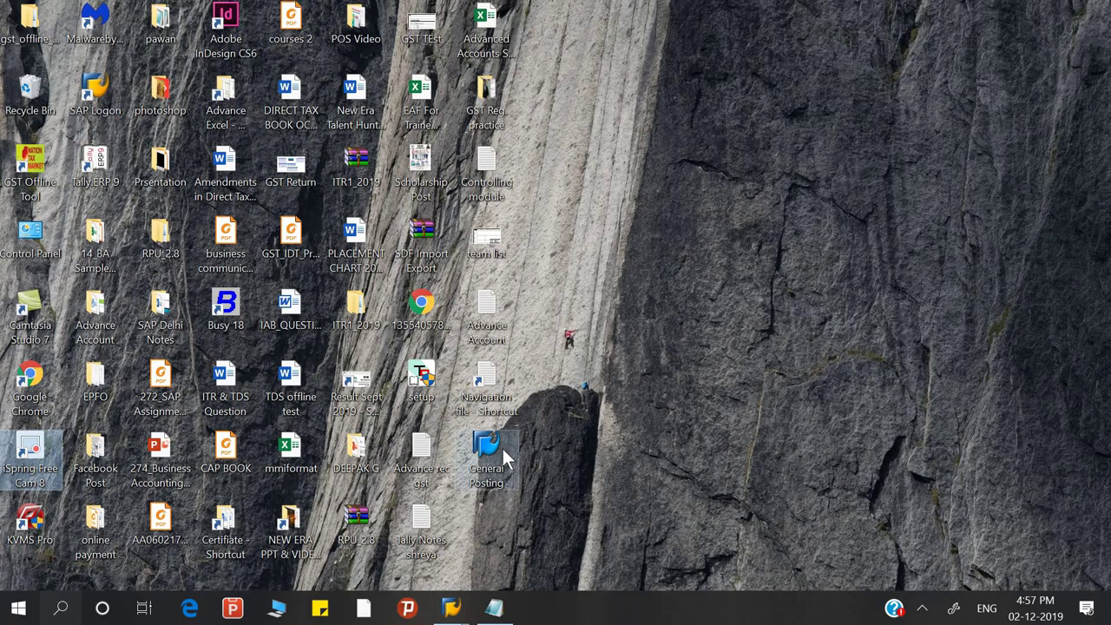
# Launch the General Posting desktop shortcut and allow it in SAP GUI Security
pyautogui.click(505, 464)
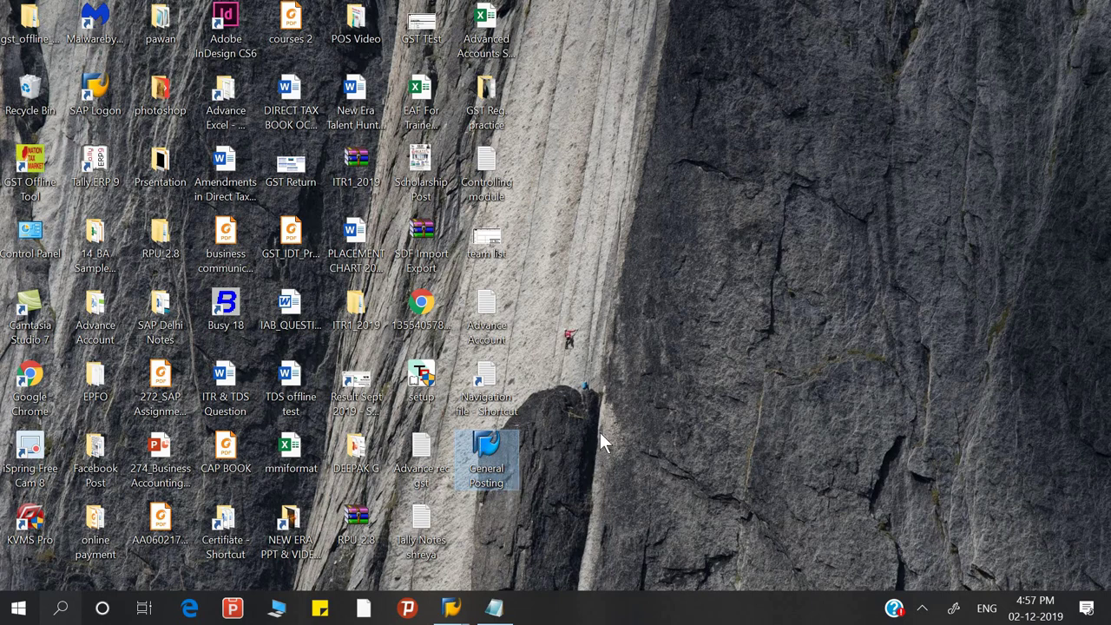
pyautogui.doubleClick(482, 460)
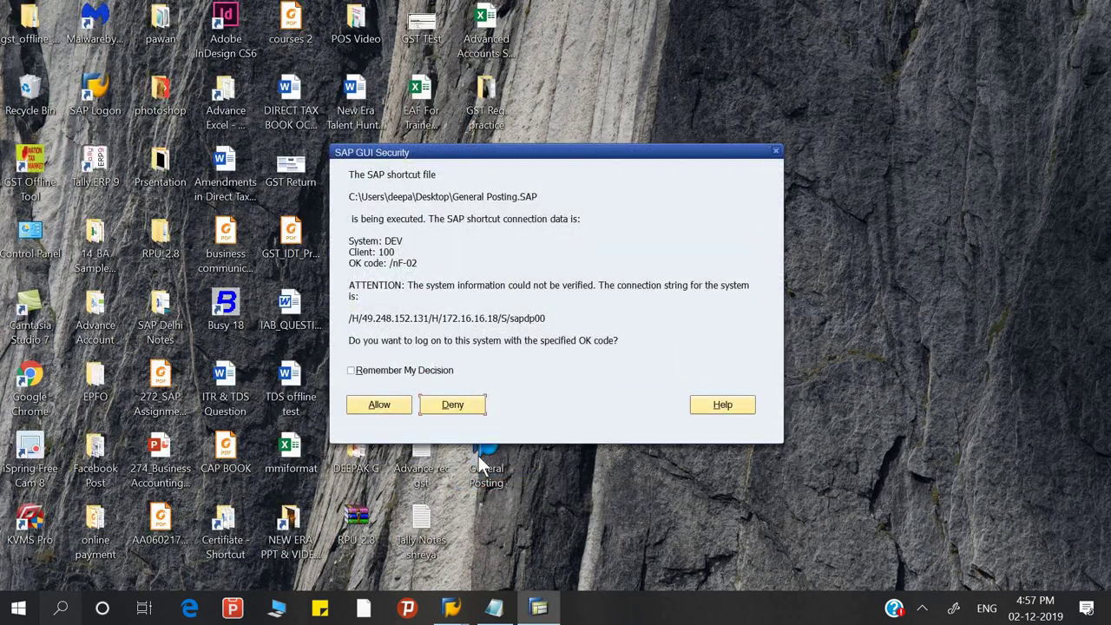
pyautogui.click(391, 410)
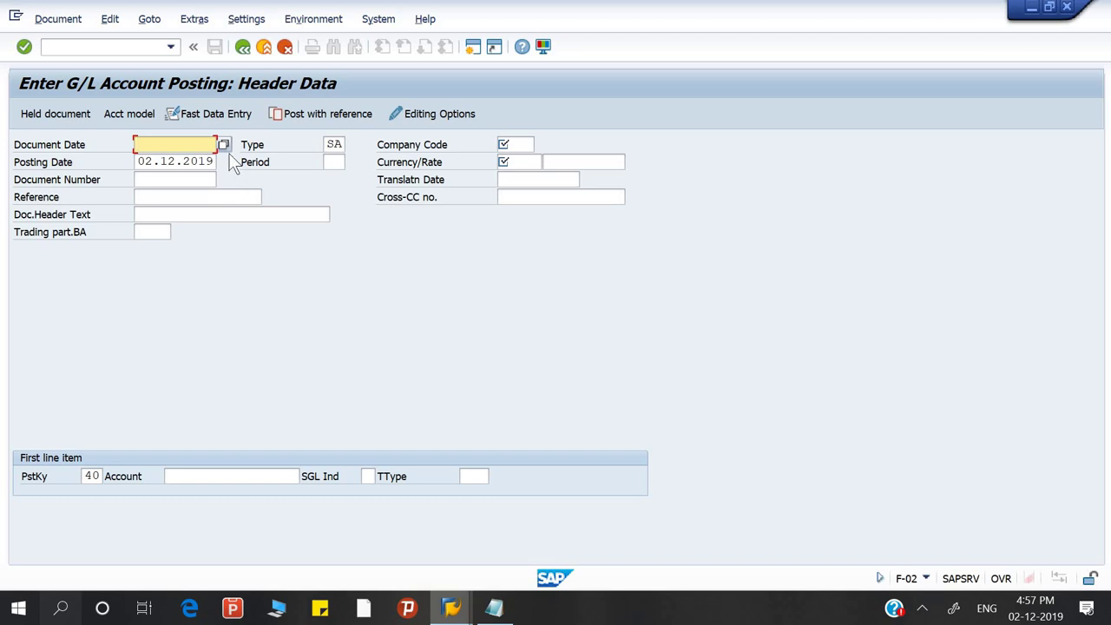
# Leave the F-02 screen for SAP Easy Access with /n
pyautogui.click(133, 50)
pyautogui.write('/n')
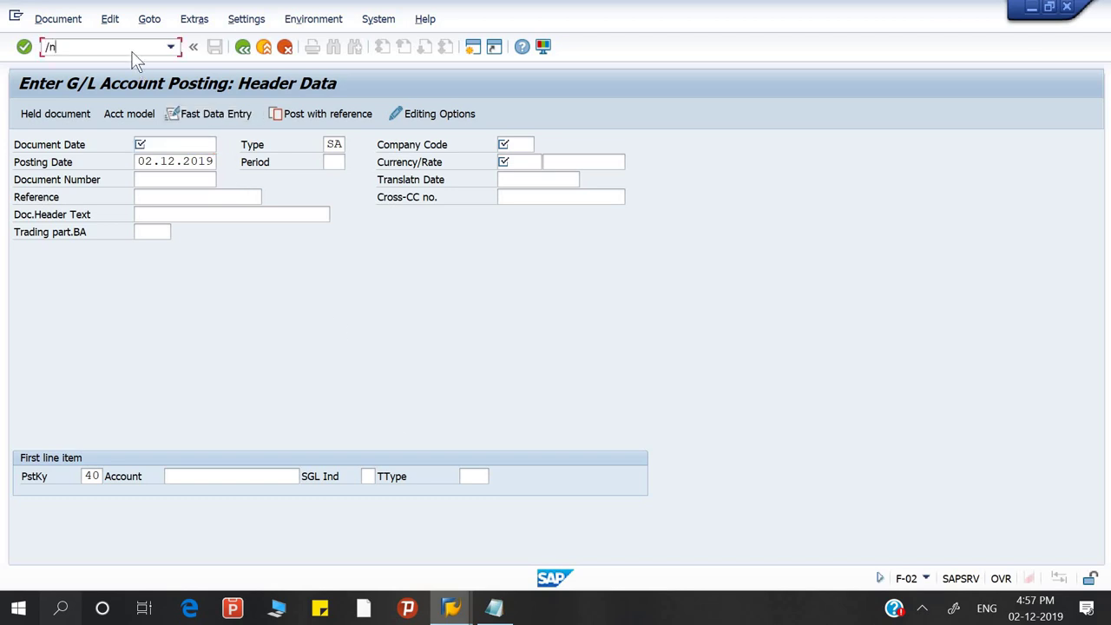
pyautogui.press('Return')
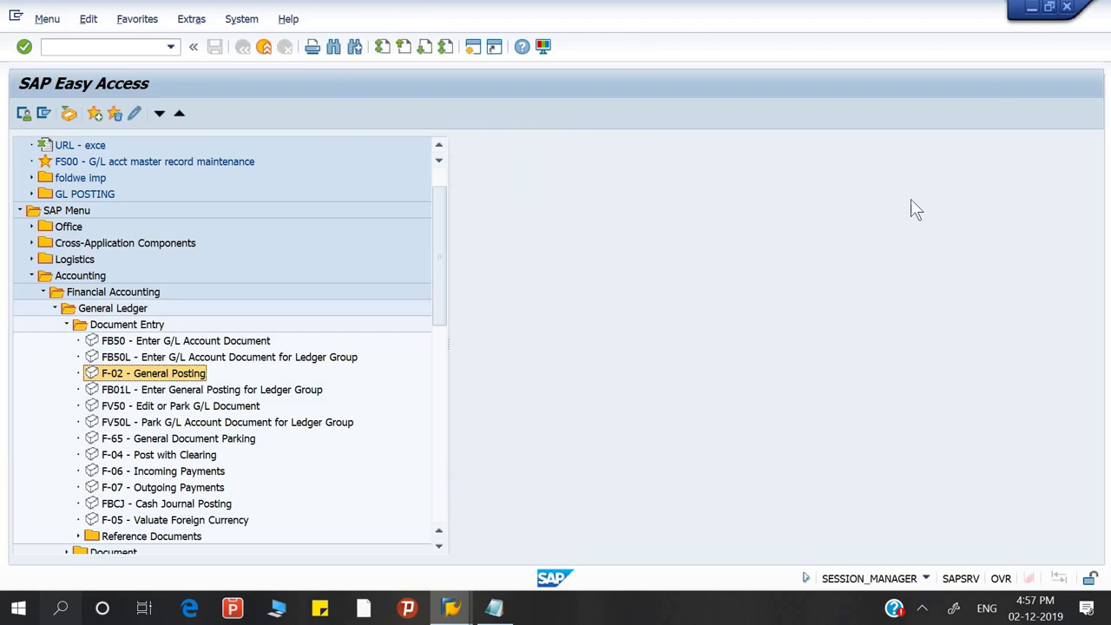
pyautogui.press('super')
# Relaunch General Posting from the desktop shortcut, allow the connection, and exit with /n
pyautogui.press('Escape')
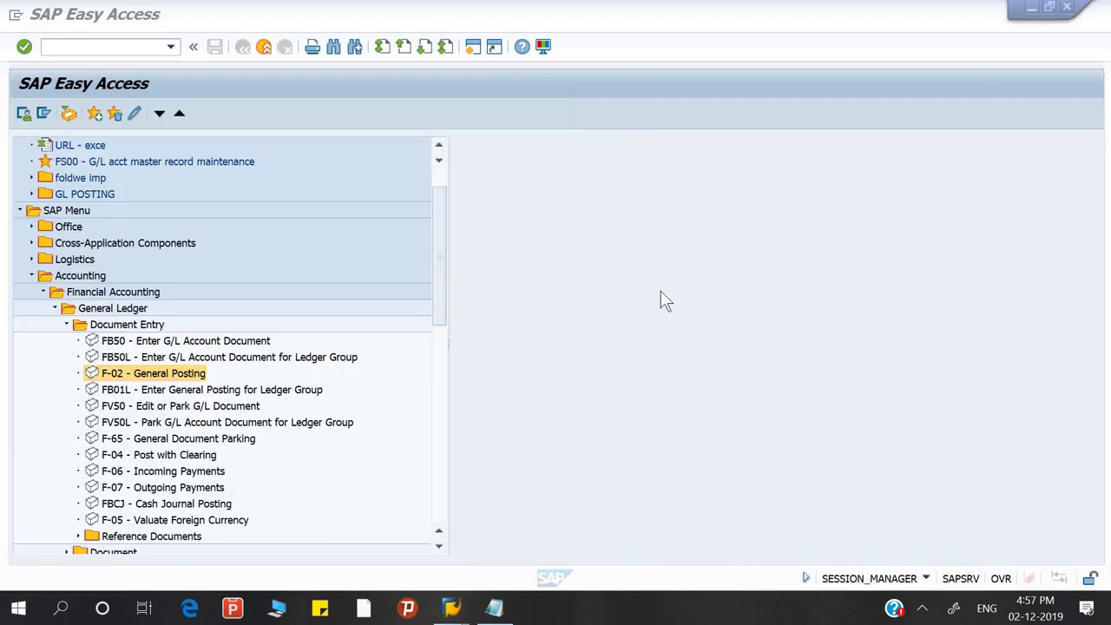
pyautogui.press('super+d')
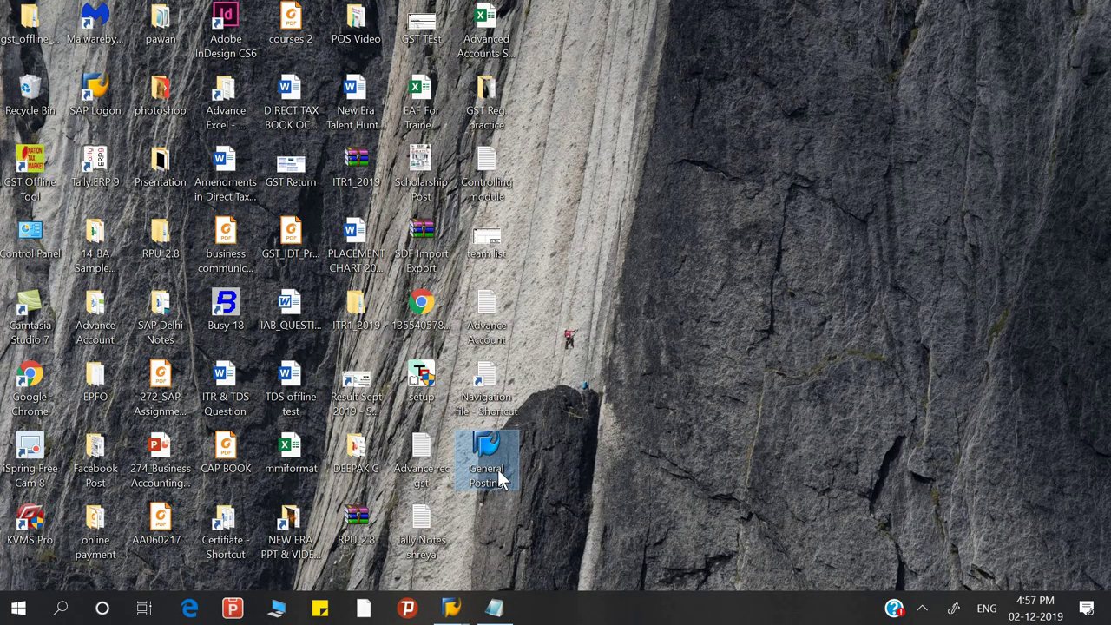
pyautogui.doubleClick(500, 478)
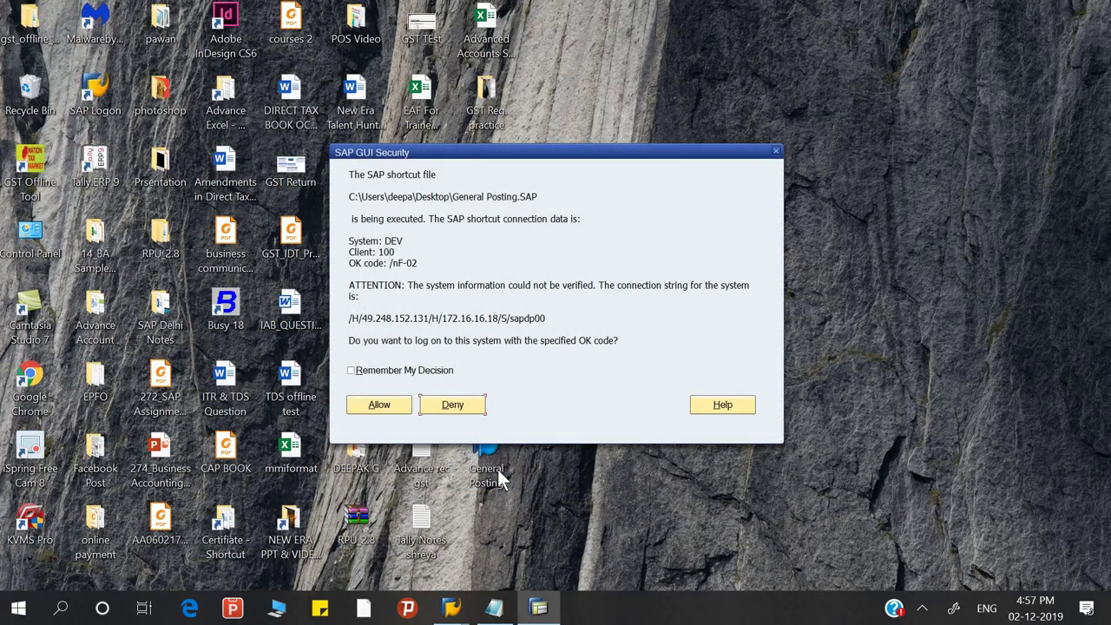
pyautogui.click(380, 406)
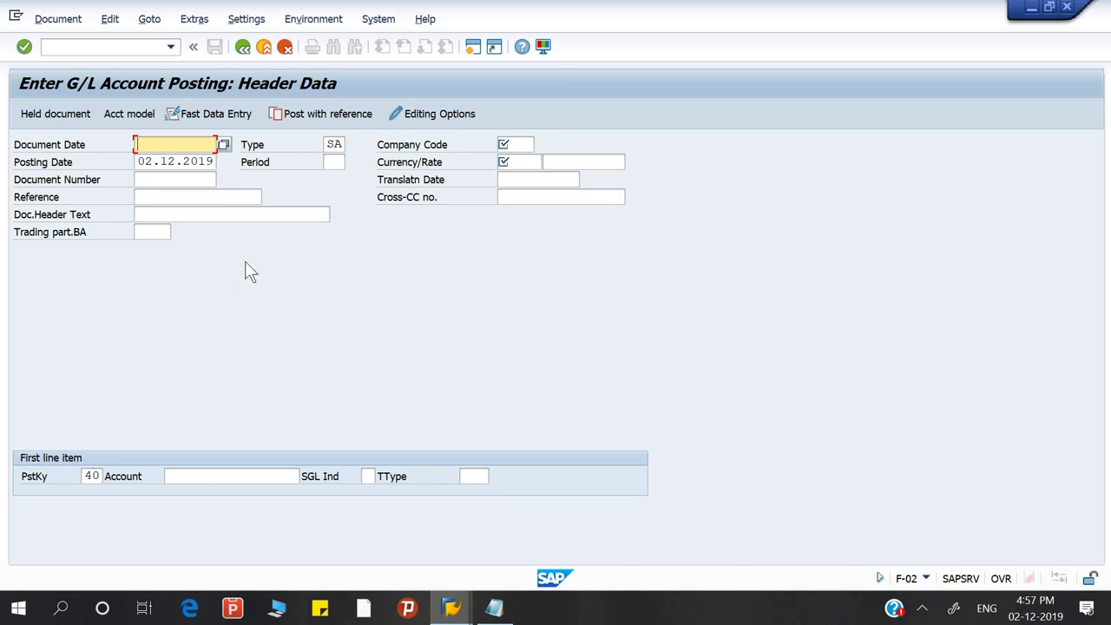
pyautogui.click(143, 48)
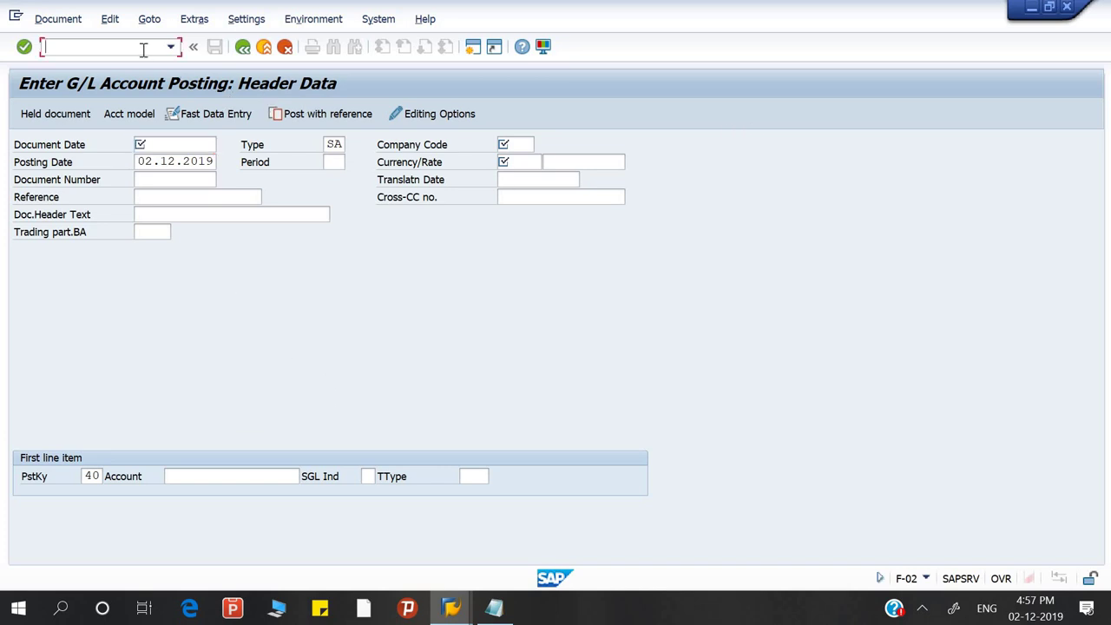
pyautogui.write('/n')
pyautogui.press('Return')
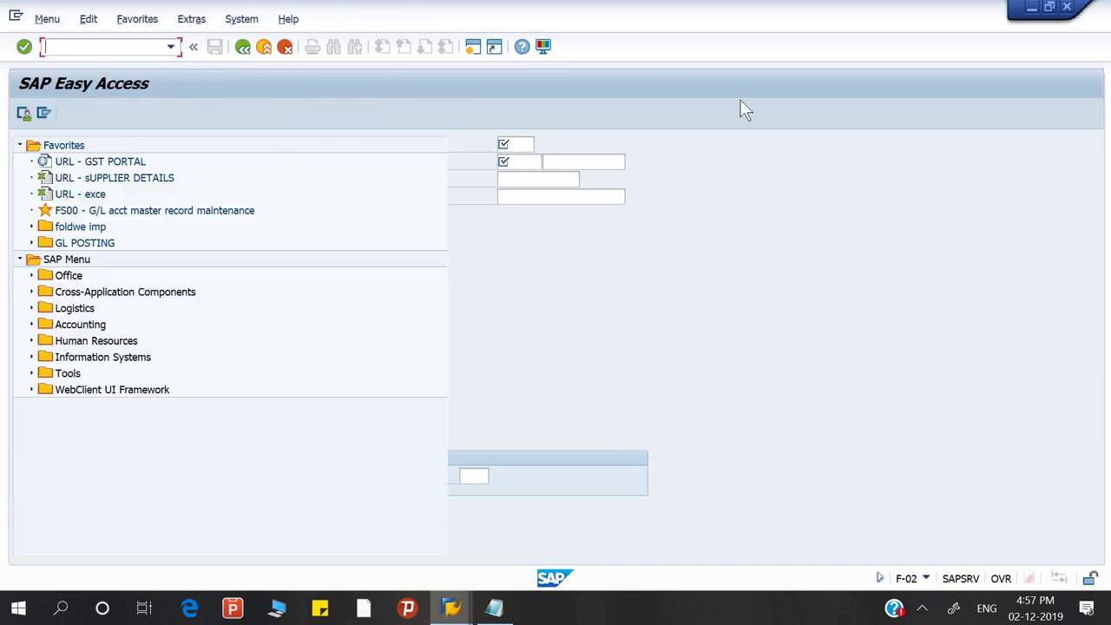
# Launch the General Posting shortcut once more and return to SAP Easy Access with /n
pyautogui.press('super+d')
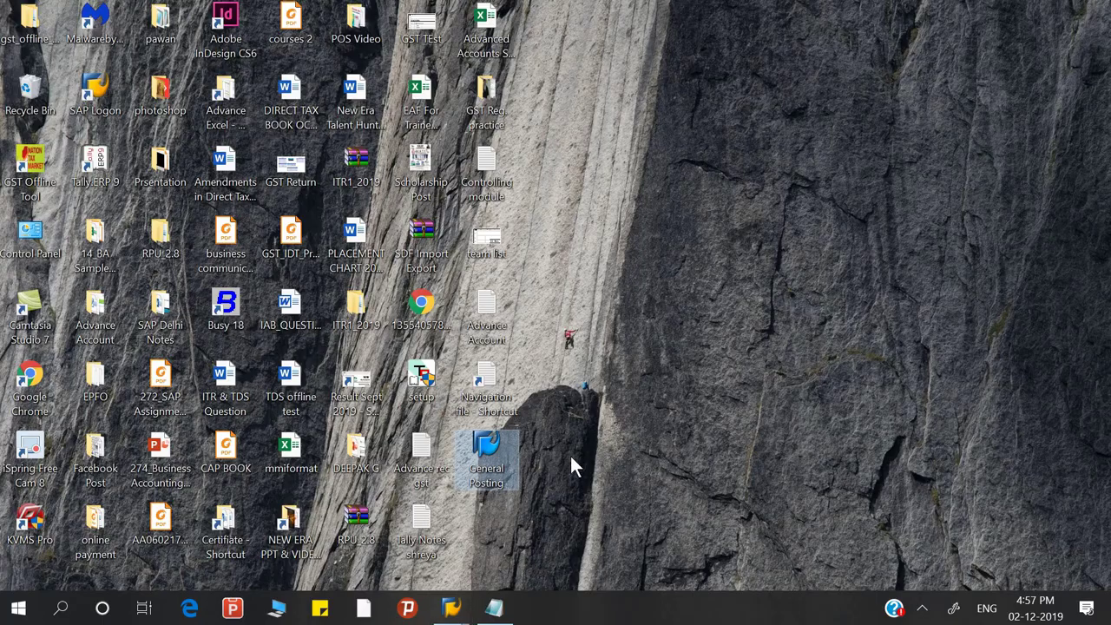
pyautogui.doubleClick(503, 458)
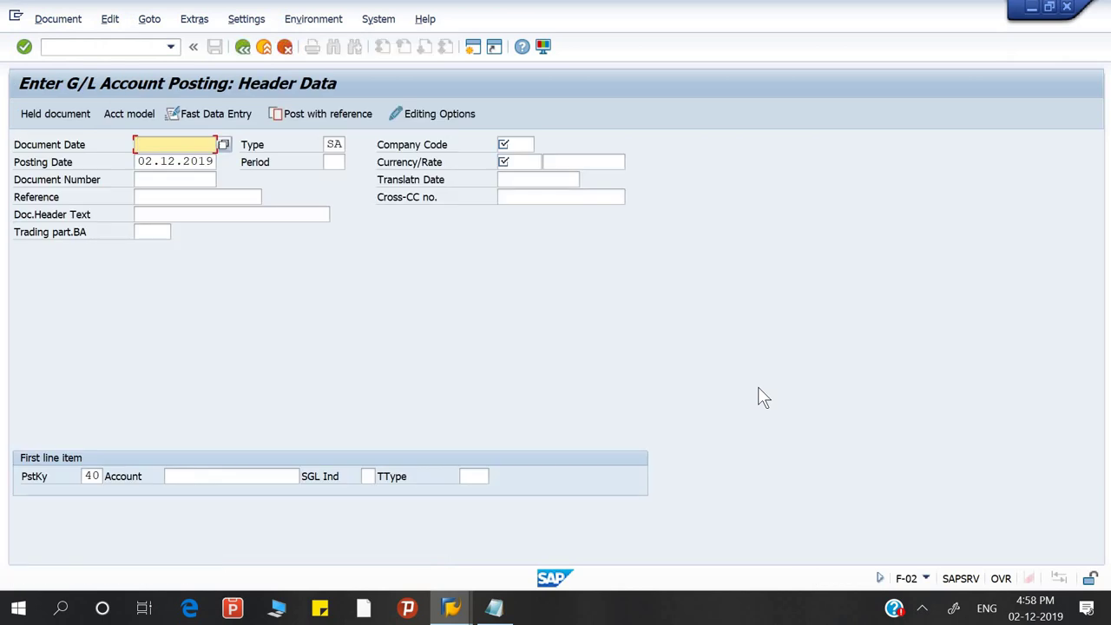
pyautogui.click(99, 45)
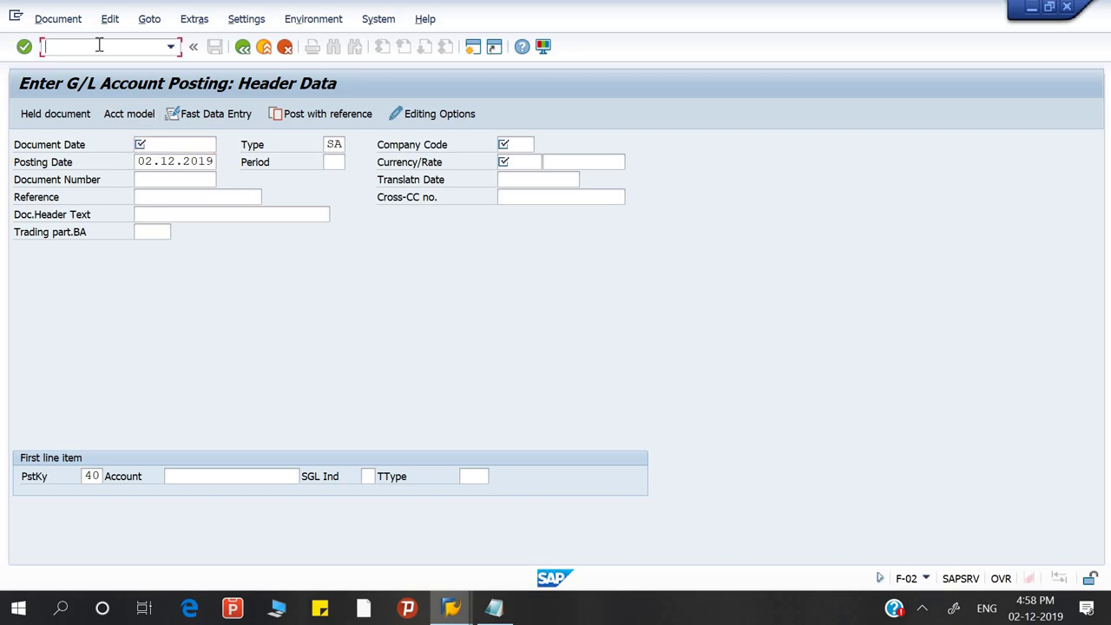
pyautogui.write('/n')
pyautogui.press('Return')
pyautogui.click(89, 19)
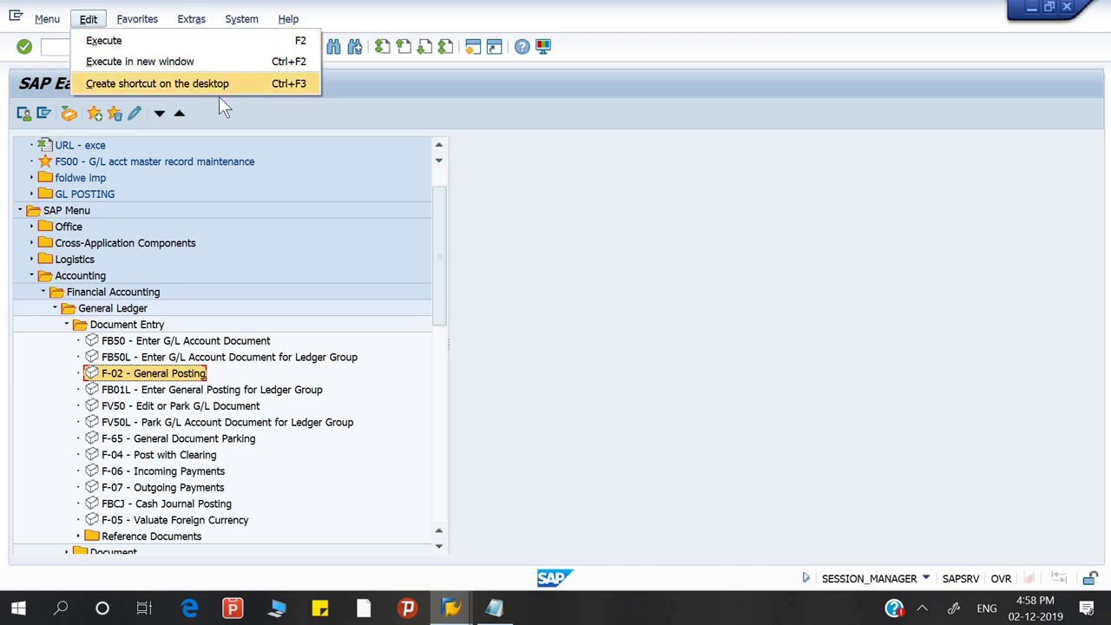
pyautogui.click(47, 26)
pyautogui.click(49, 23)
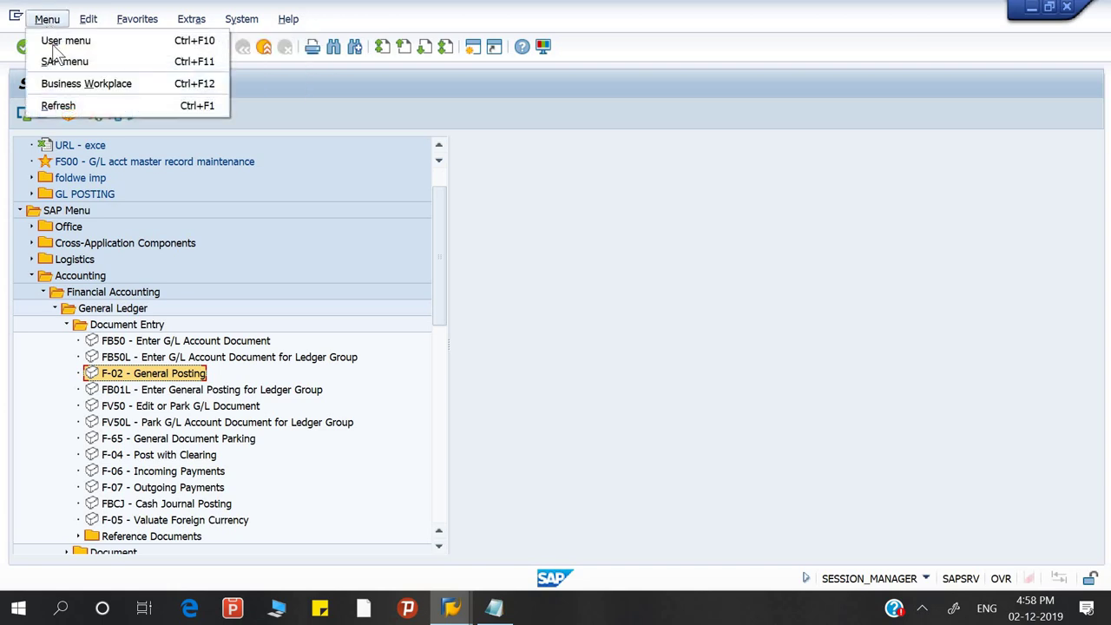
pyautogui.click(61, 41)
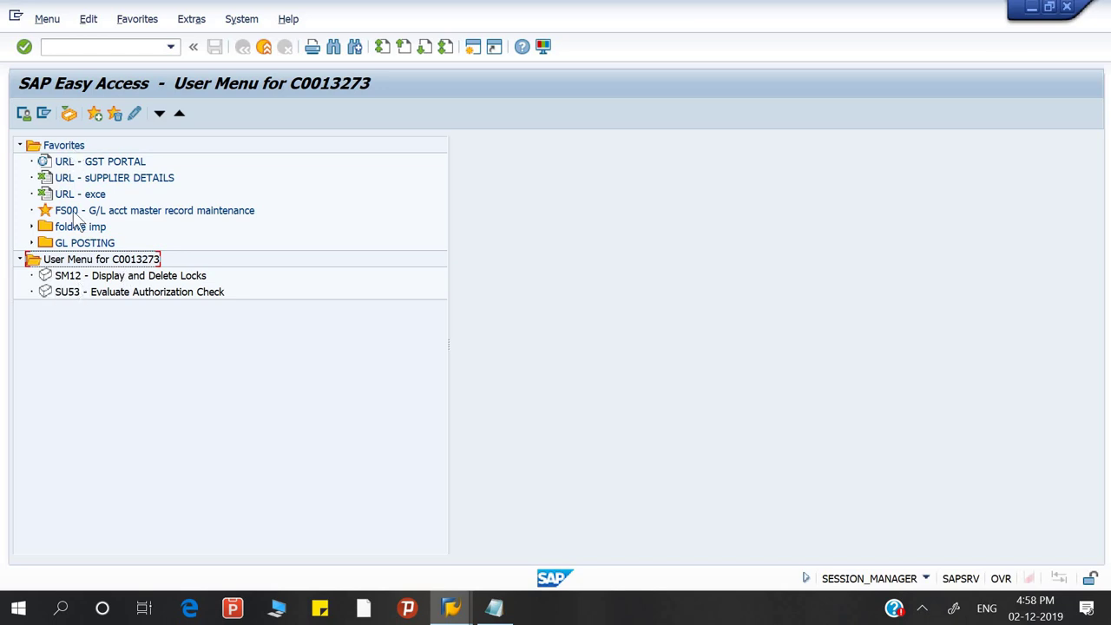
pyautogui.click(49, 21)
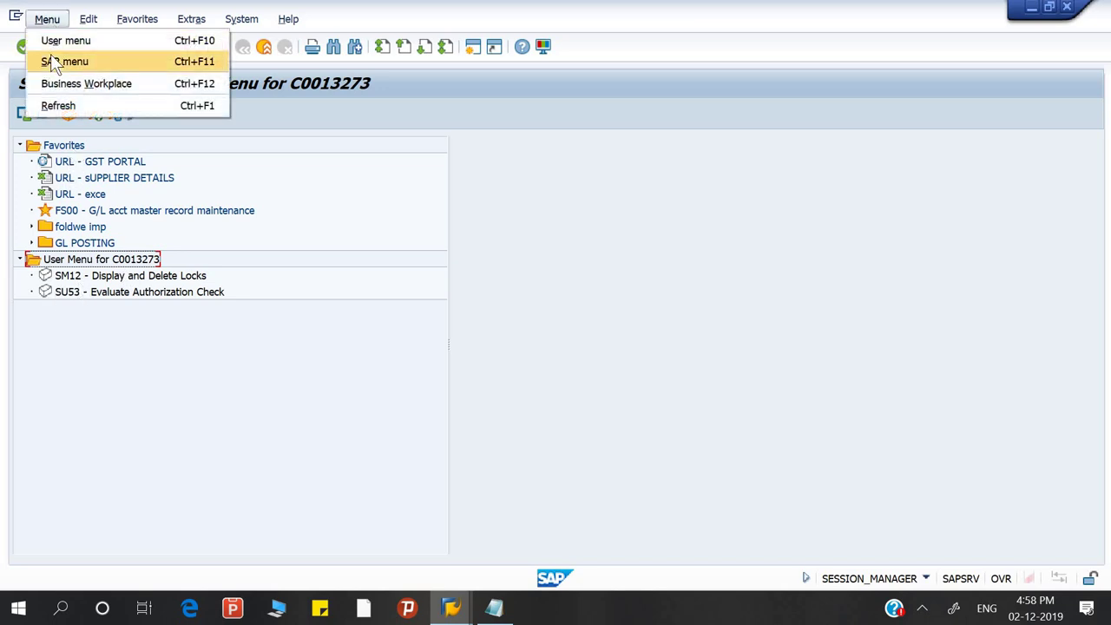
pyautogui.click(51, 56)
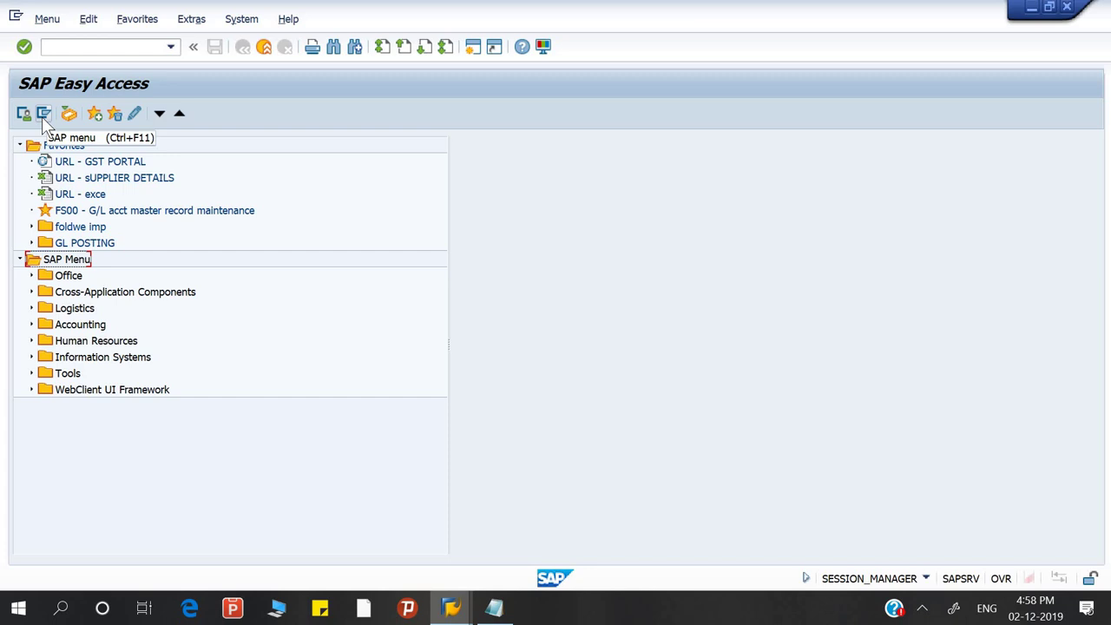
pyautogui.click(46, 21)
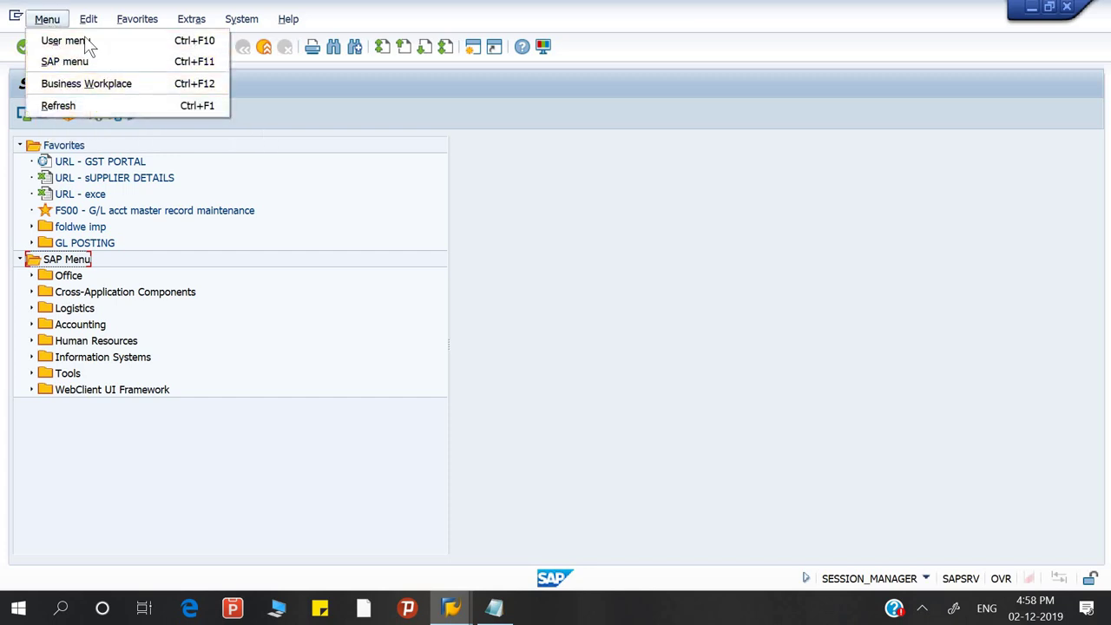
pyautogui.click(337, 109)
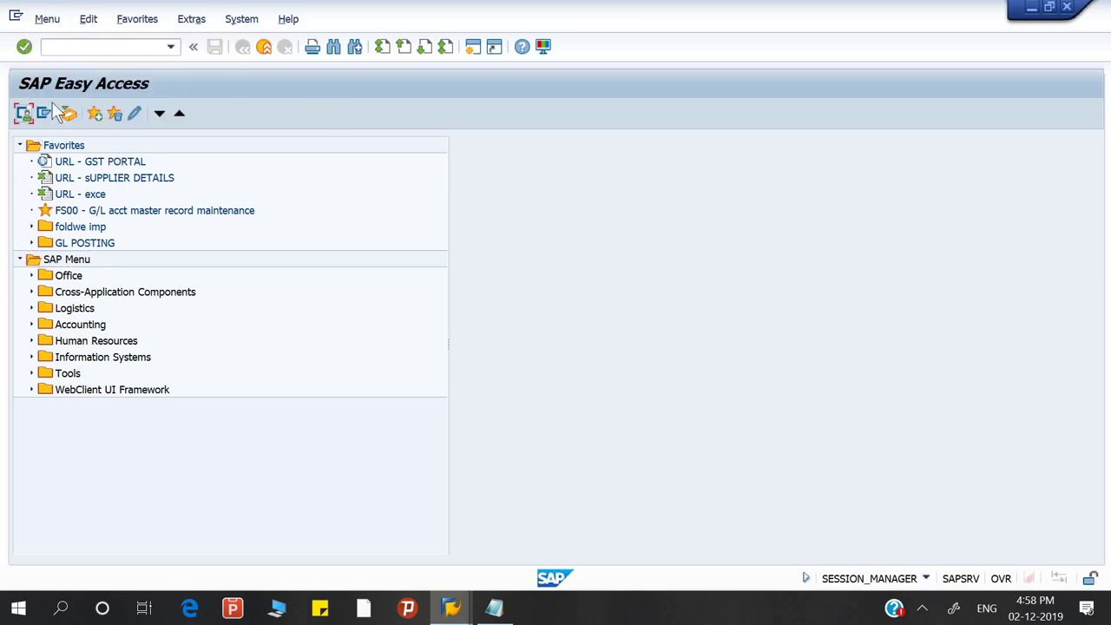
# Open Business Workplace from the Menu, then exit to SAP Easy Access with /n
pyautogui.click(51, 26)
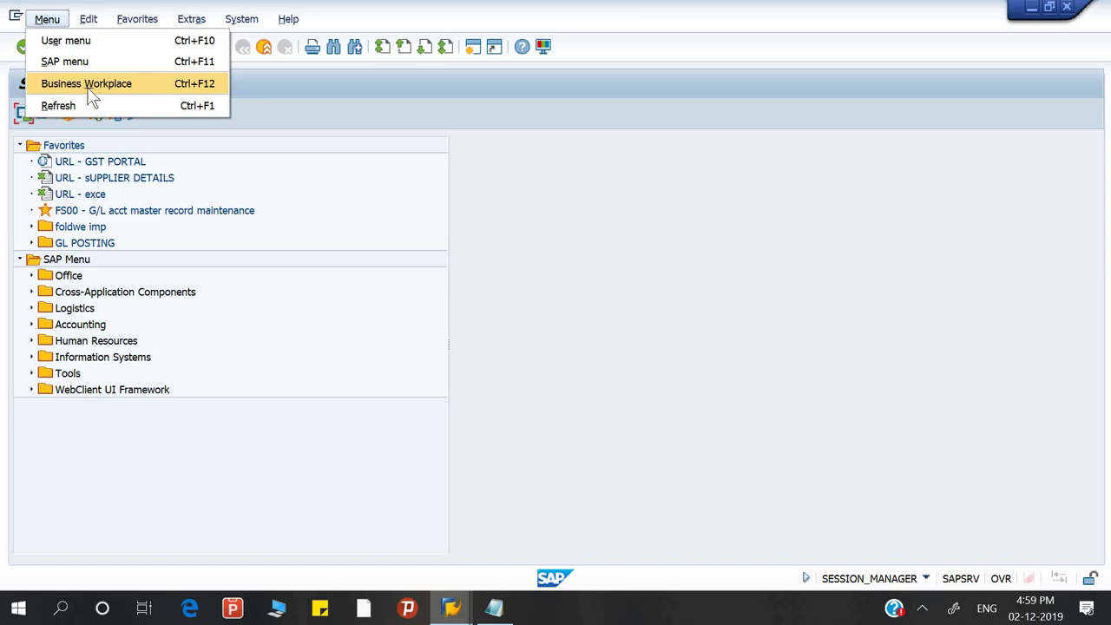
pyautogui.click(89, 86)
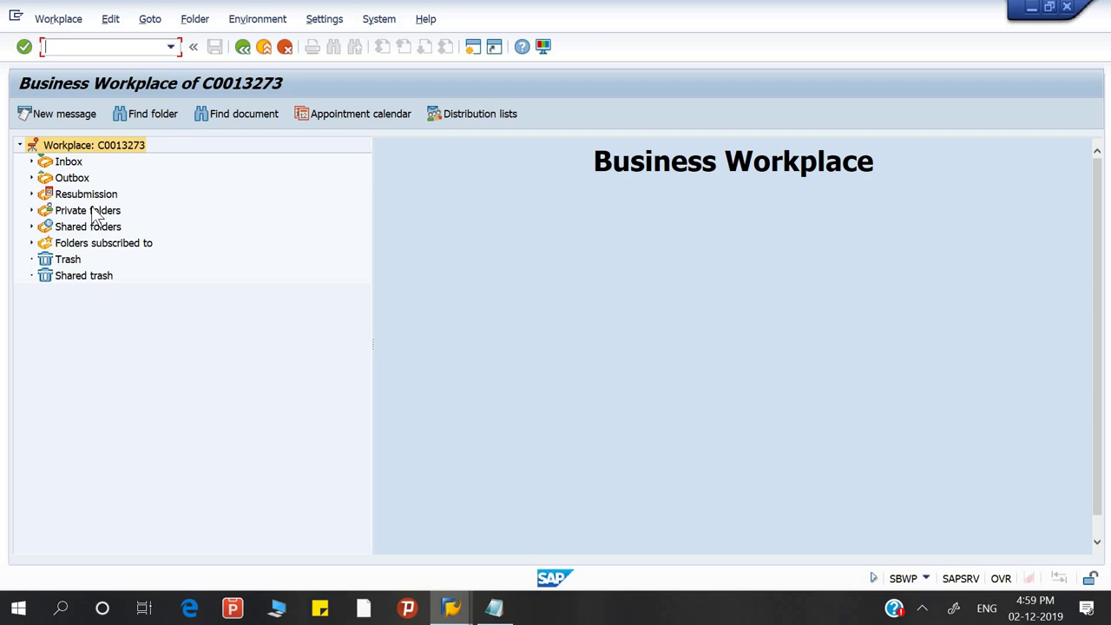
pyautogui.click(83, 45)
pyautogui.write('/')
pyautogui.write('n')
pyautogui.press('Return')
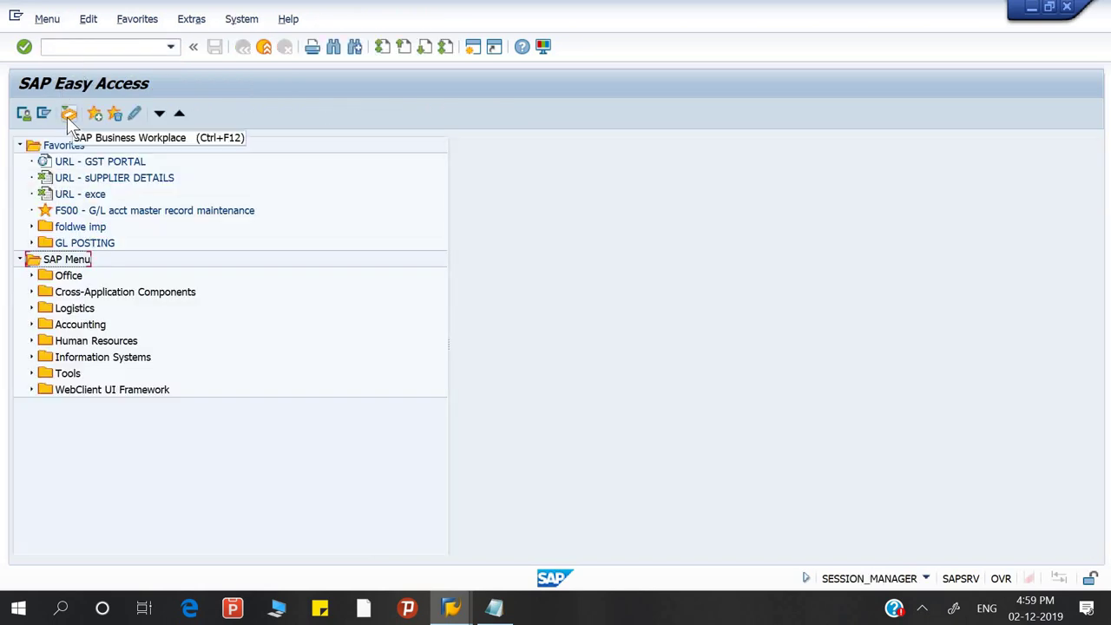
# Reopen Business Workplace from the toolbar icon and start a new message
pyautogui.click(67, 116)
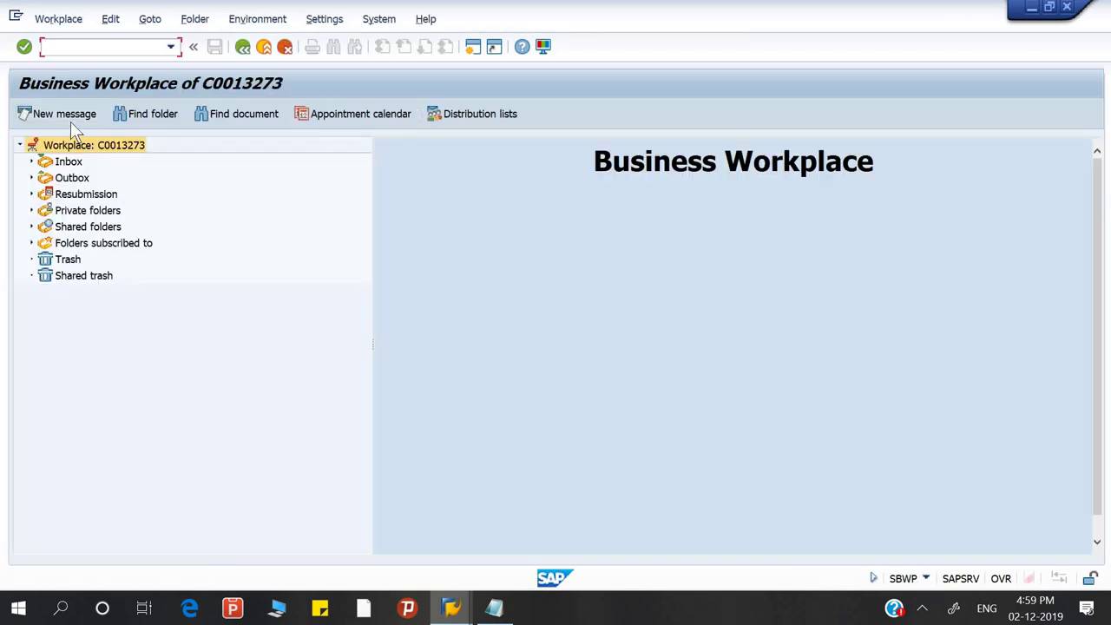
pyautogui.click(69, 119)
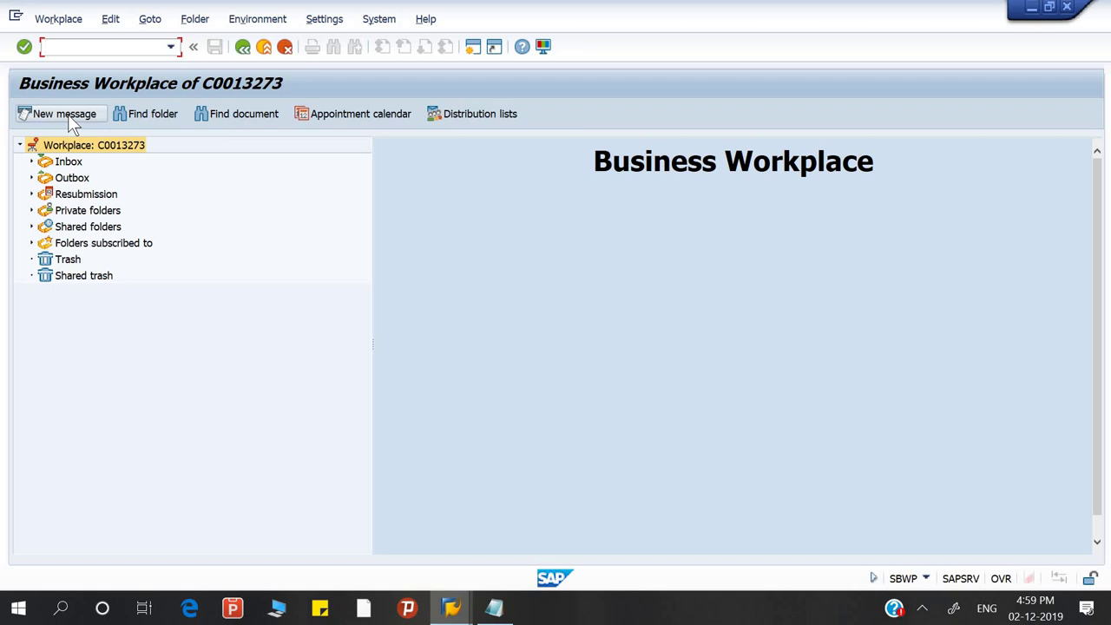
pyautogui.click(74, 121)
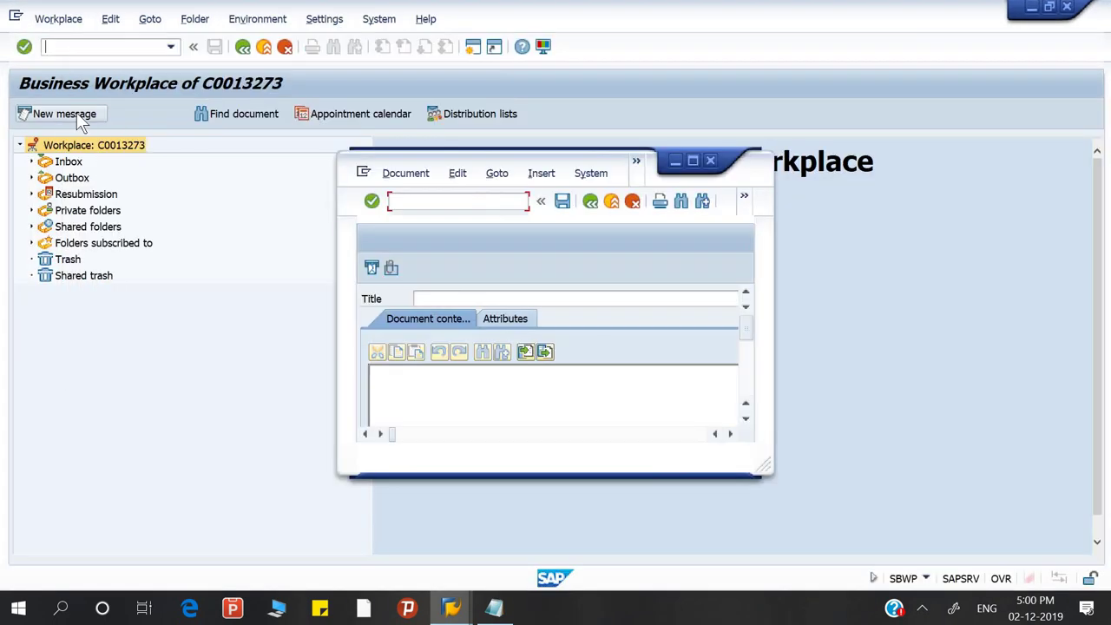
# Maximize the Party Detail message and write a two-line body greeting the recipient and requesting a party's contact details
pyautogui.click(694, 161)
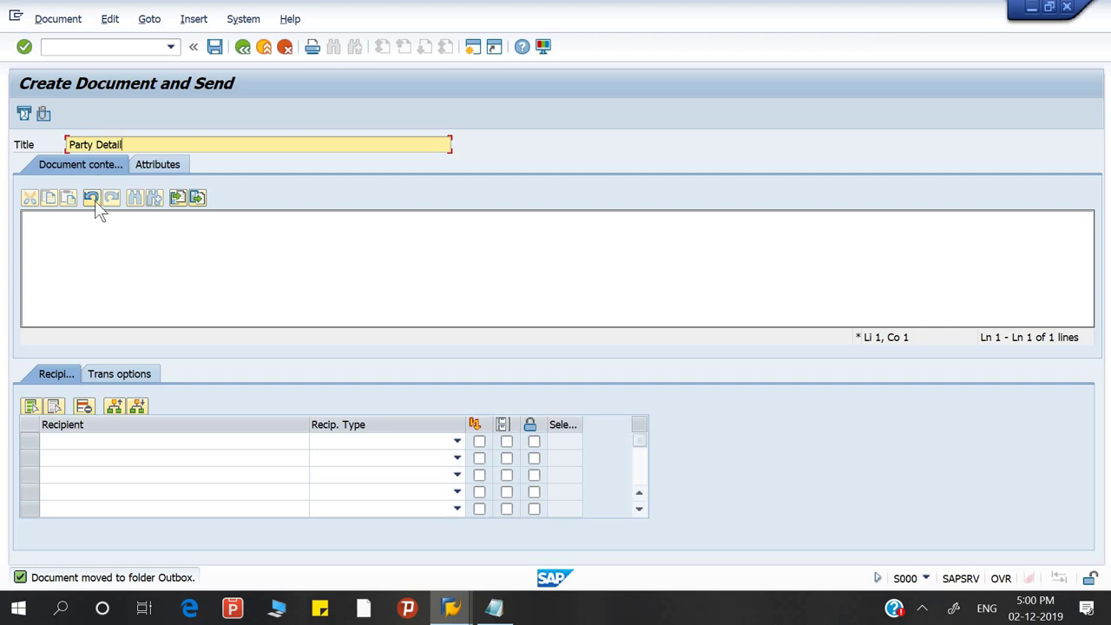
pyautogui.click(93, 224)
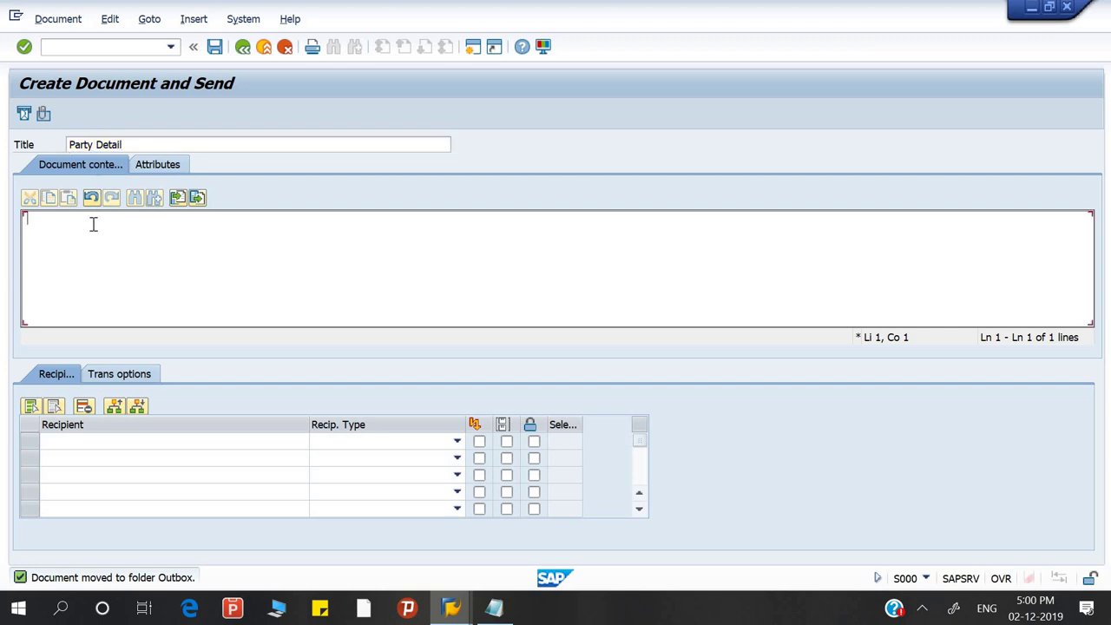
pyautogui.write('Hi')
pyautogui.press('Return')
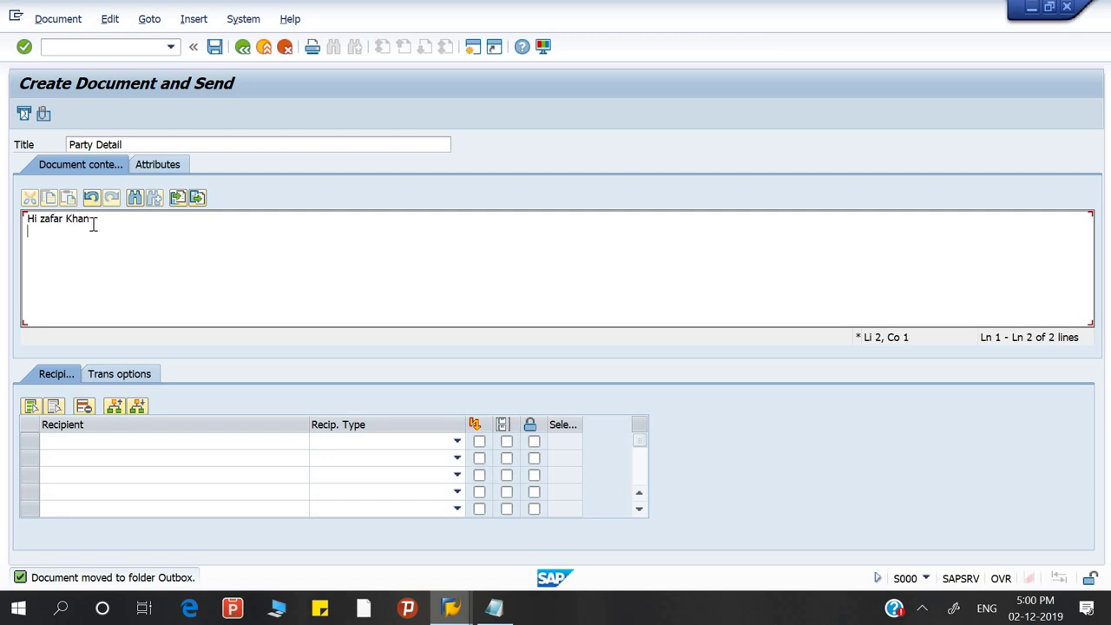
pyautogui.write('There a')
pyautogui.press('BackSpace')
pyautogui.write('is a party code')
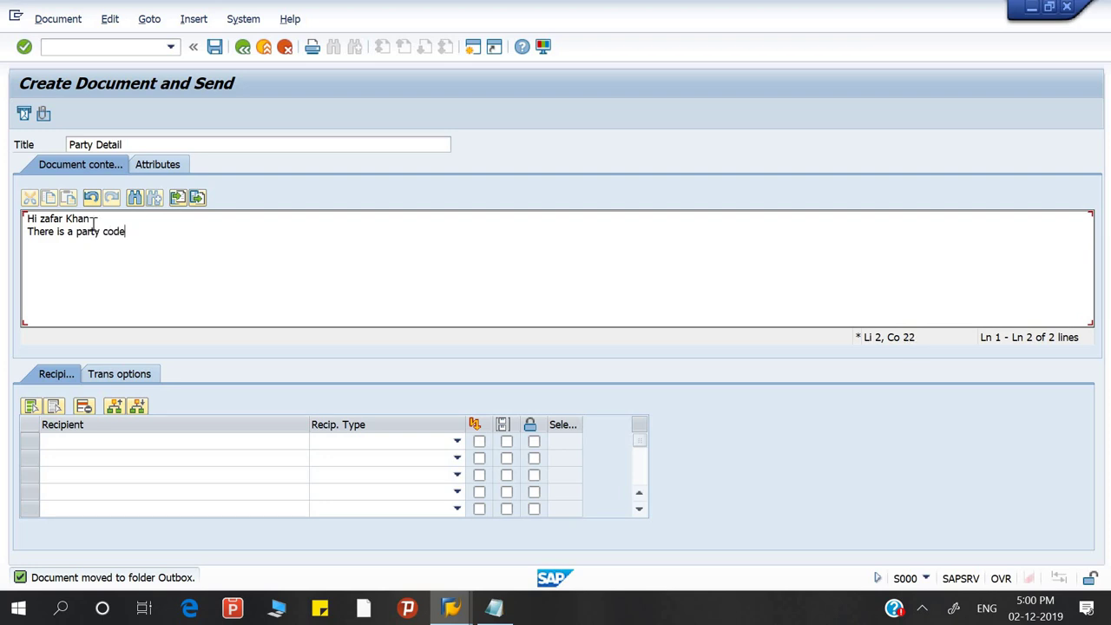
pyautogui.write(' 2019192 ')
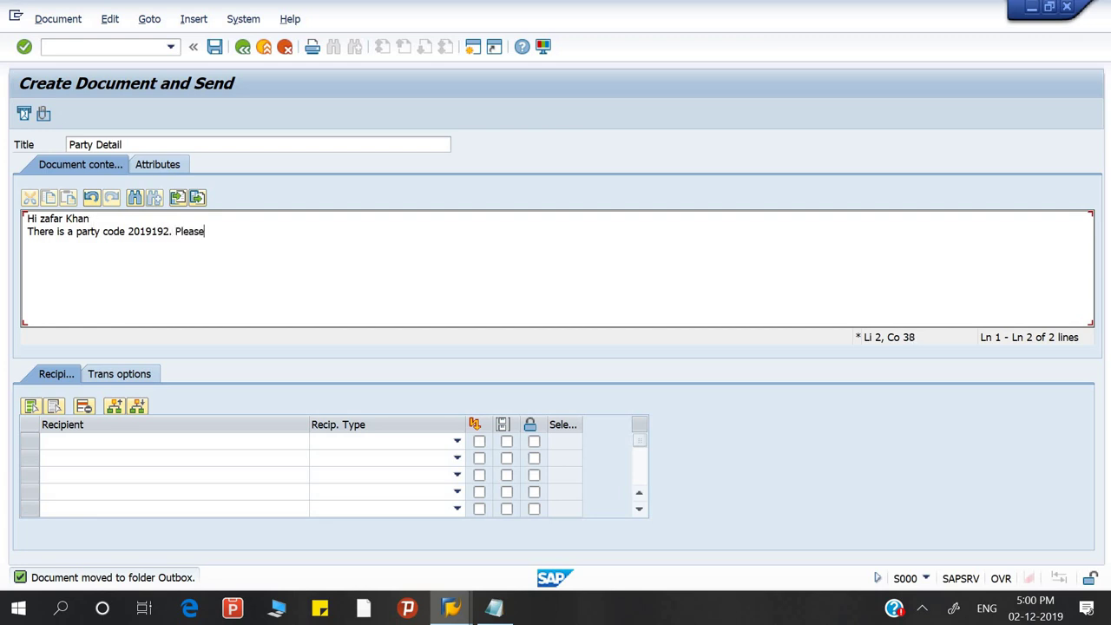
pyautogui.write(' Please give contact detail.')
pyautogui.click(147, 438)
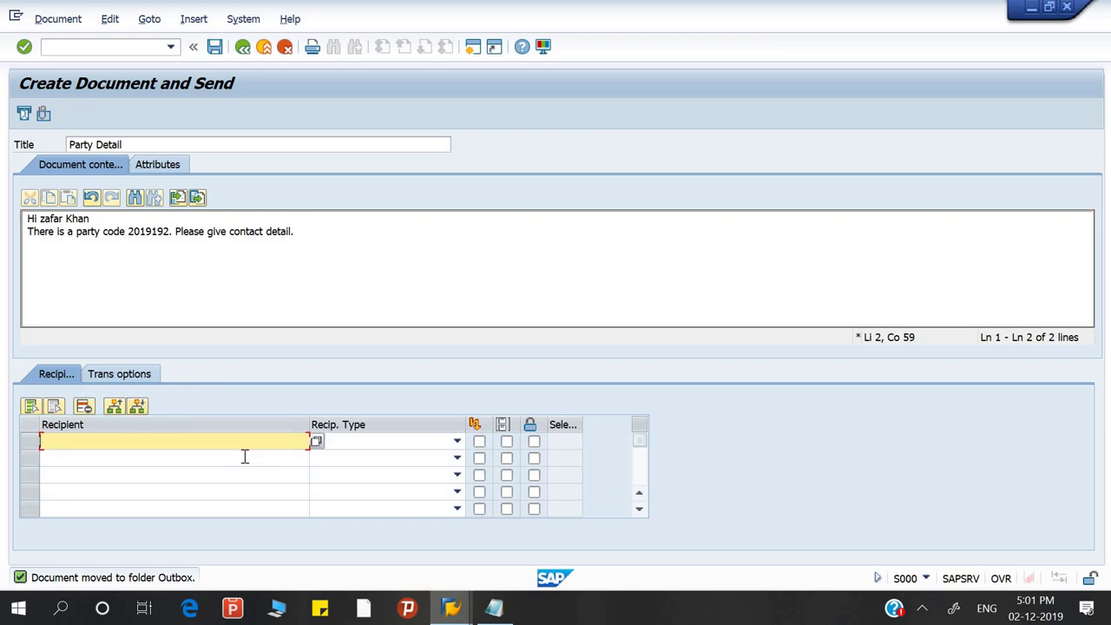
# Use F4 on the Recipient cell to run an unfiltered contact person search with Last name cleared
pyautogui.click(316, 442)
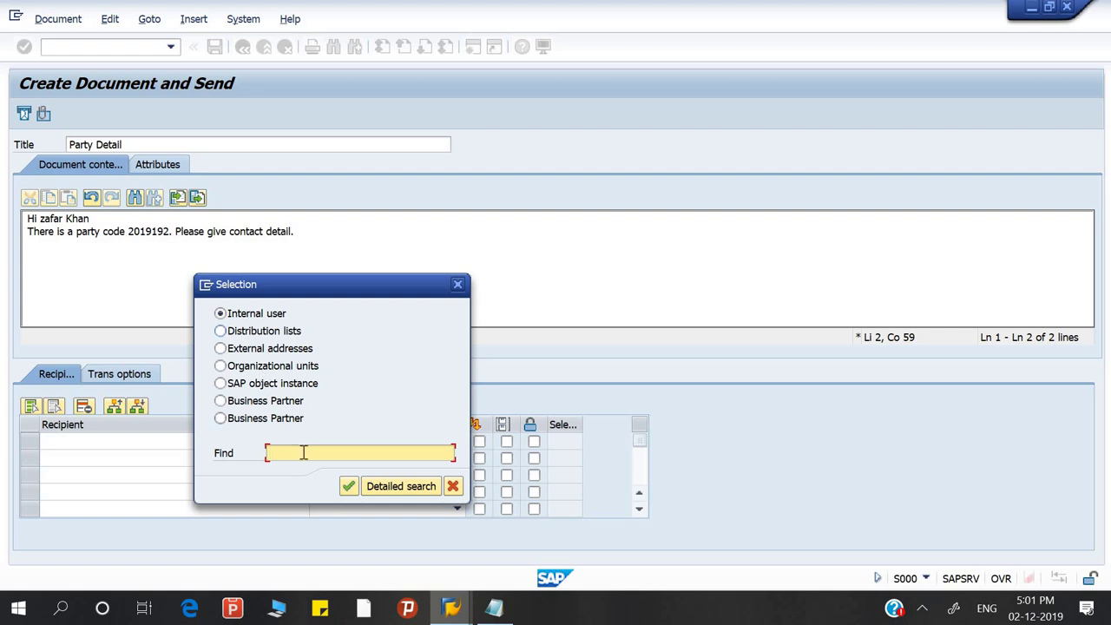
pyautogui.click(347, 486)
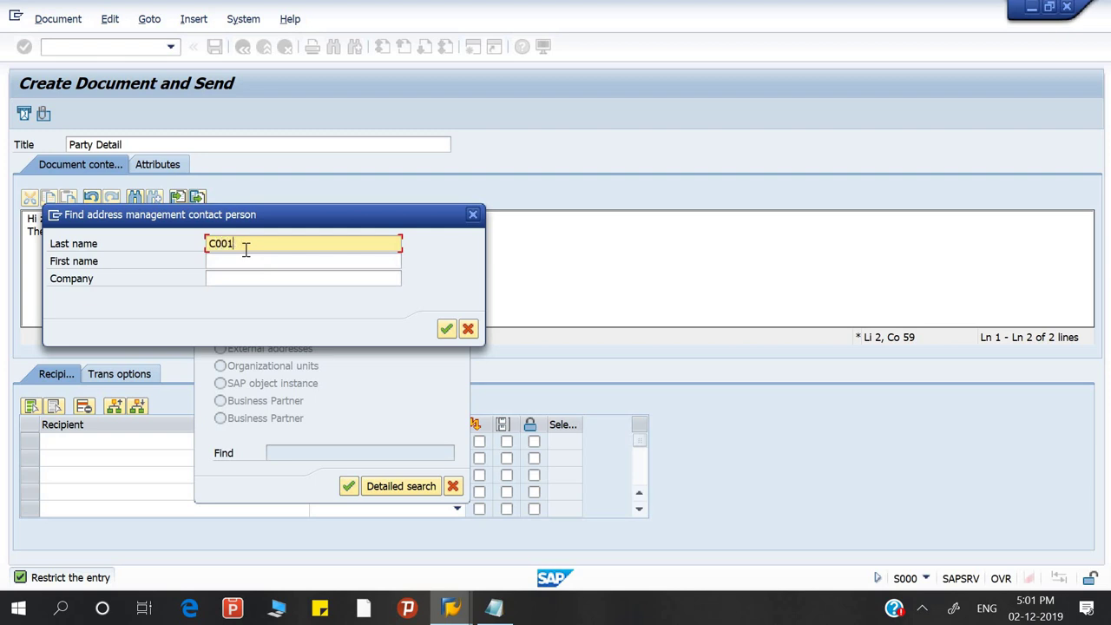
pyautogui.press('BackSpace')
pyautogui.press('BackSpace')
pyautogui.press('BackSpace')
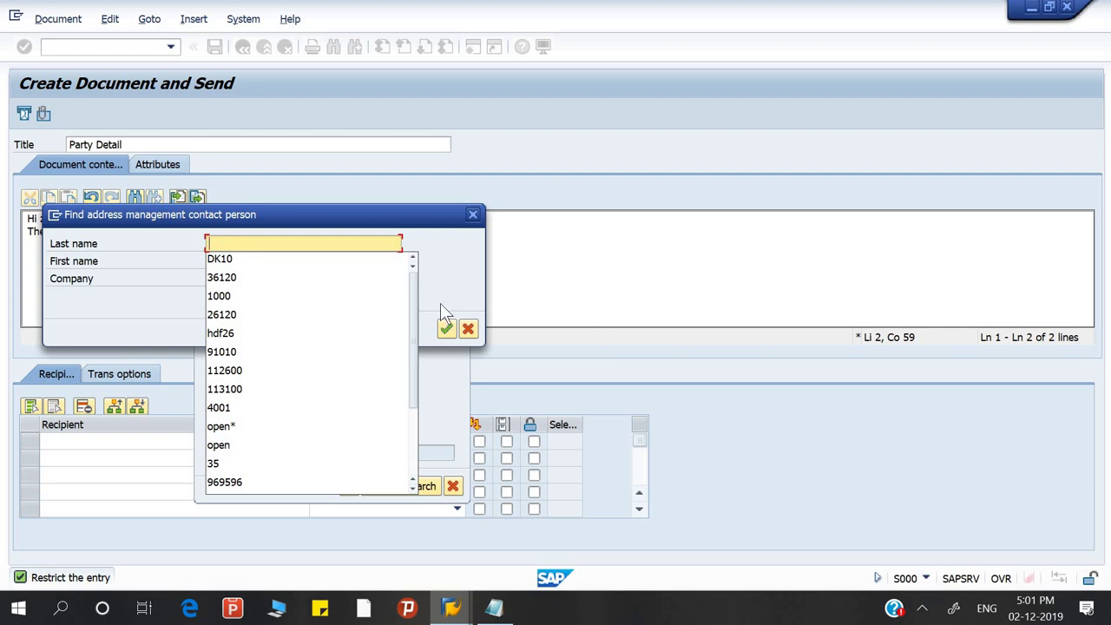
pyautogui.click(443, 328)
pyautogui.click(443, 330)
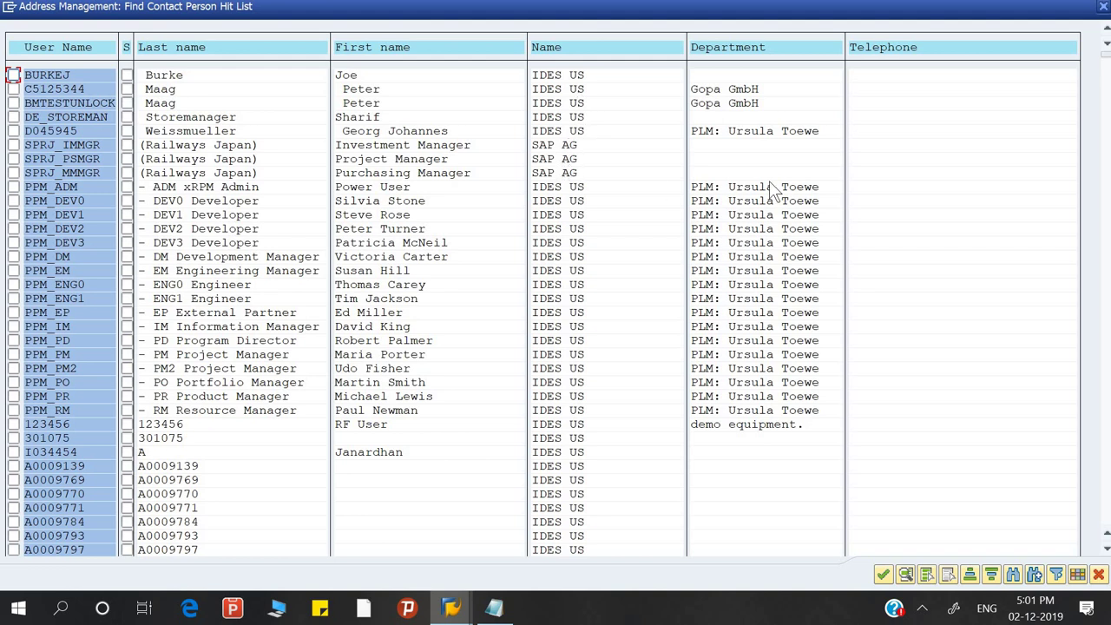
# Scroll the contact person hit list down to the C00… user IDs and select the recipient's row
pyautogui.moveTo(1108, 64); pyautogui.dragTo(1105, 276)
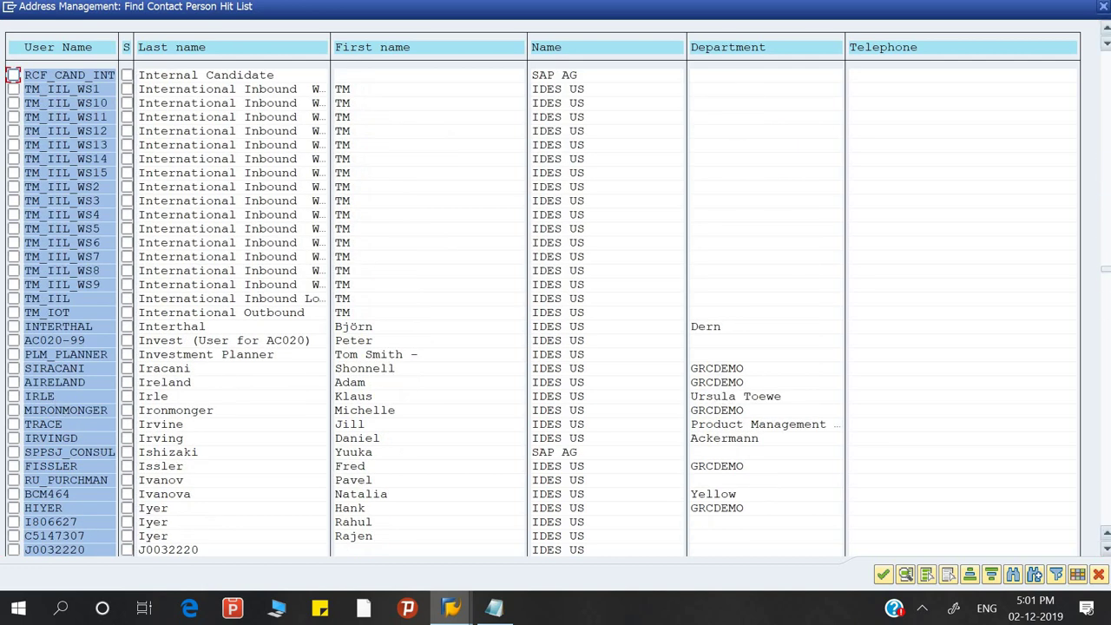
pyautogui.moveTo(1098, 312); pyautogui.dragTo(1101, 341)
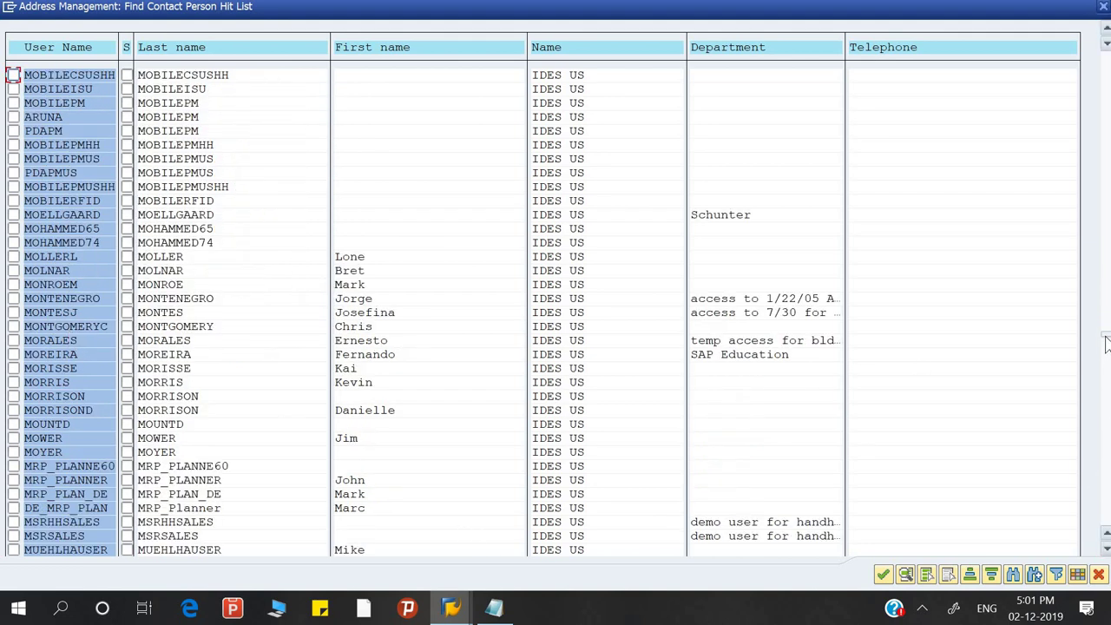
pyautogui.moveTo(1105, 343); pyautogui.dragTo(1105, 390)
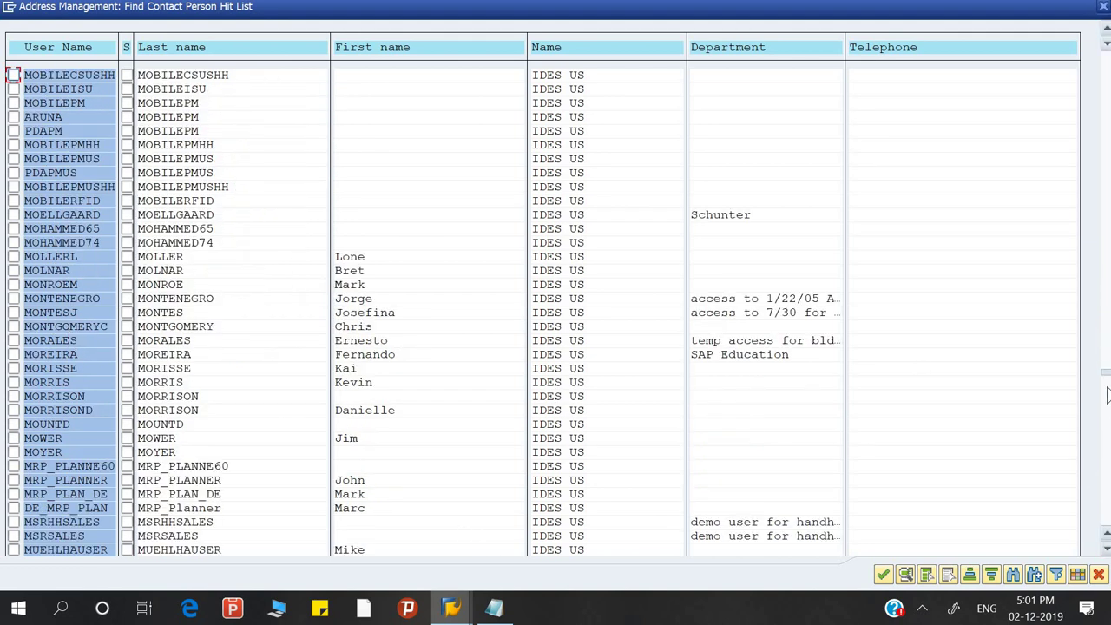
pyautogui.click(1103, 255)
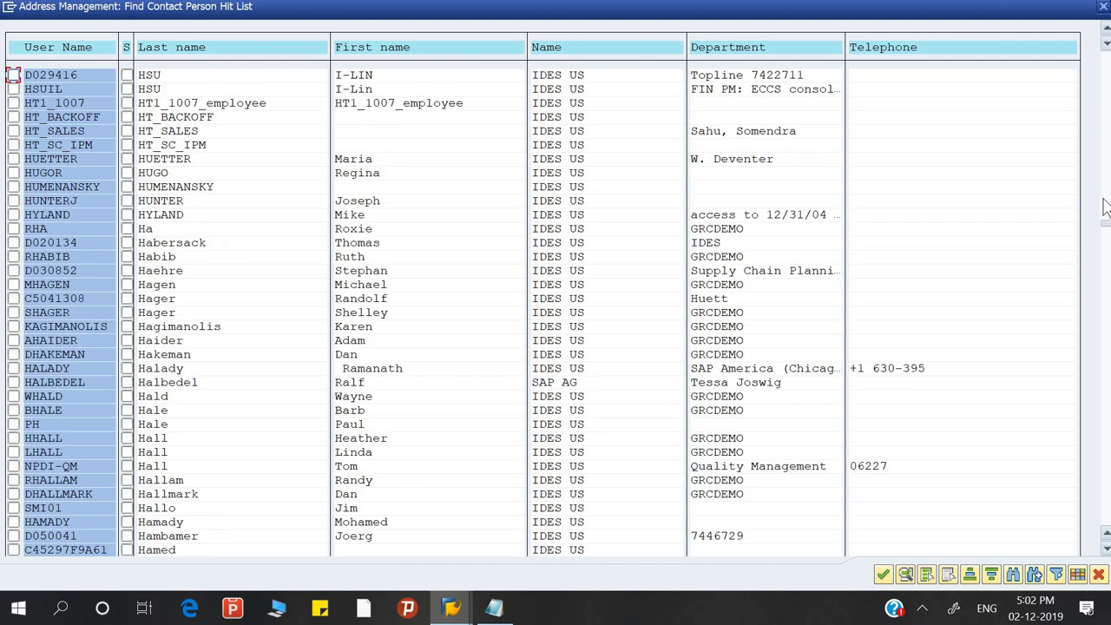
pyautogui.click(1104, 208)
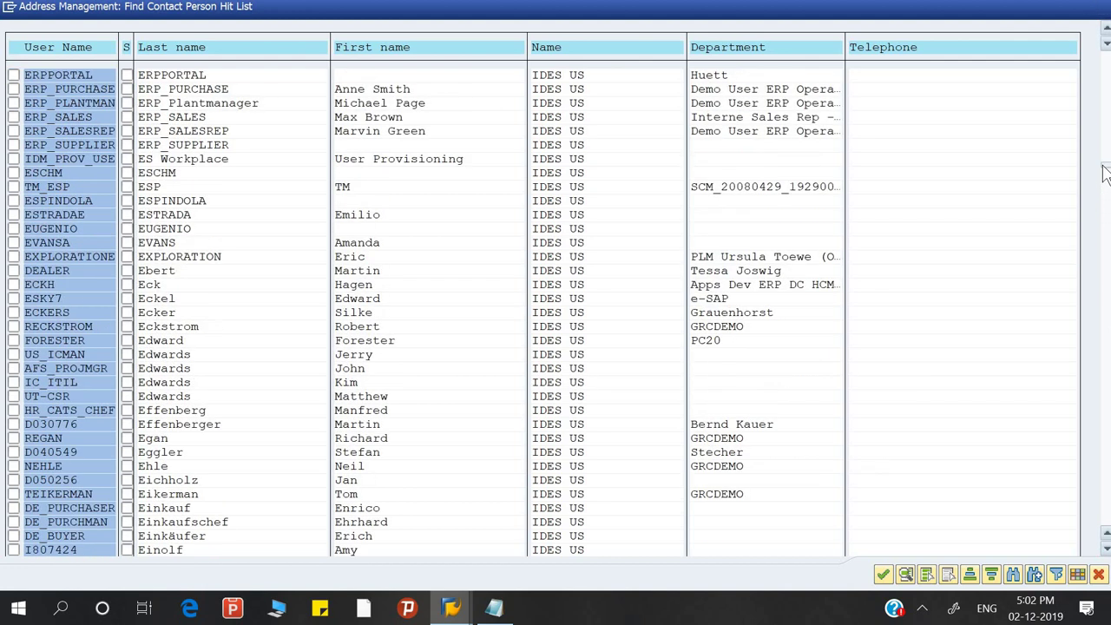
pyautogui.click(1104, 173)
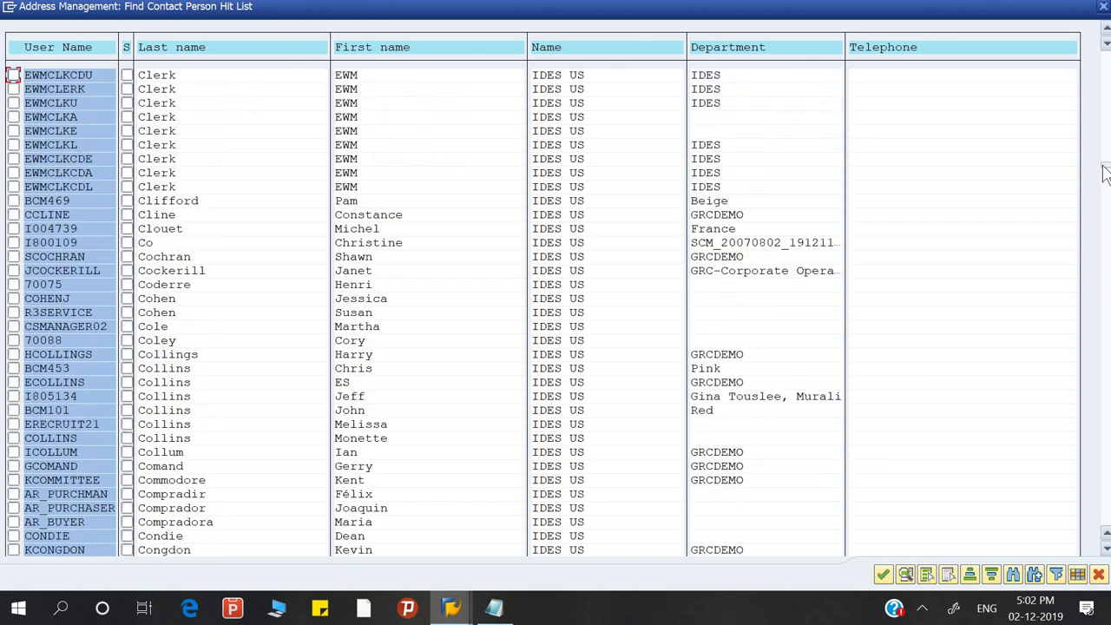
pyautogui.click(1102, 97)
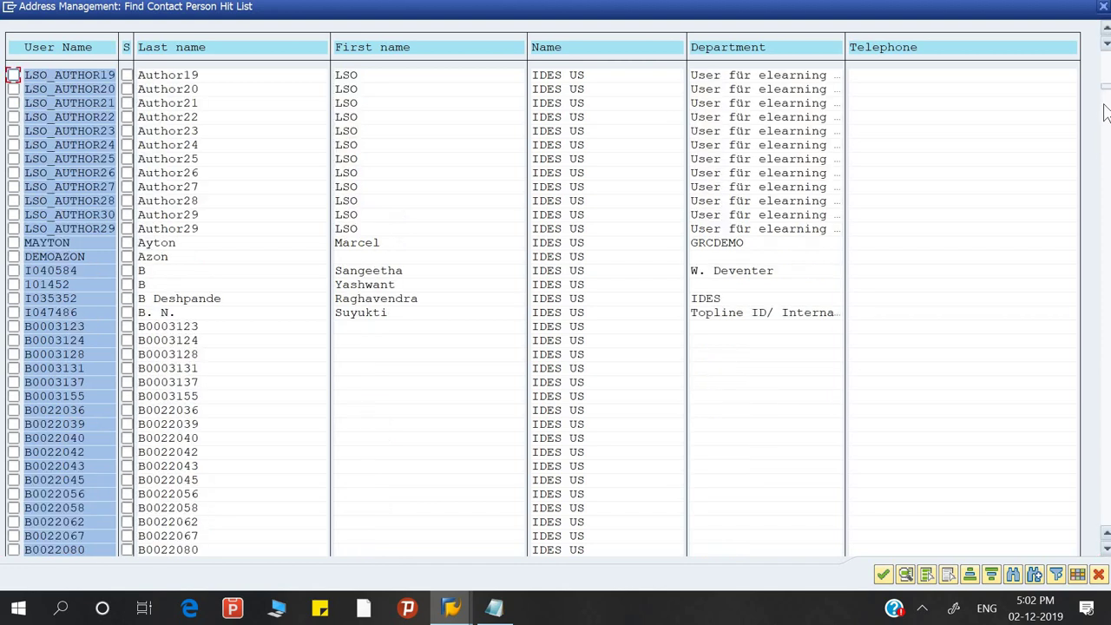
pyautogui.click(1104, 118)
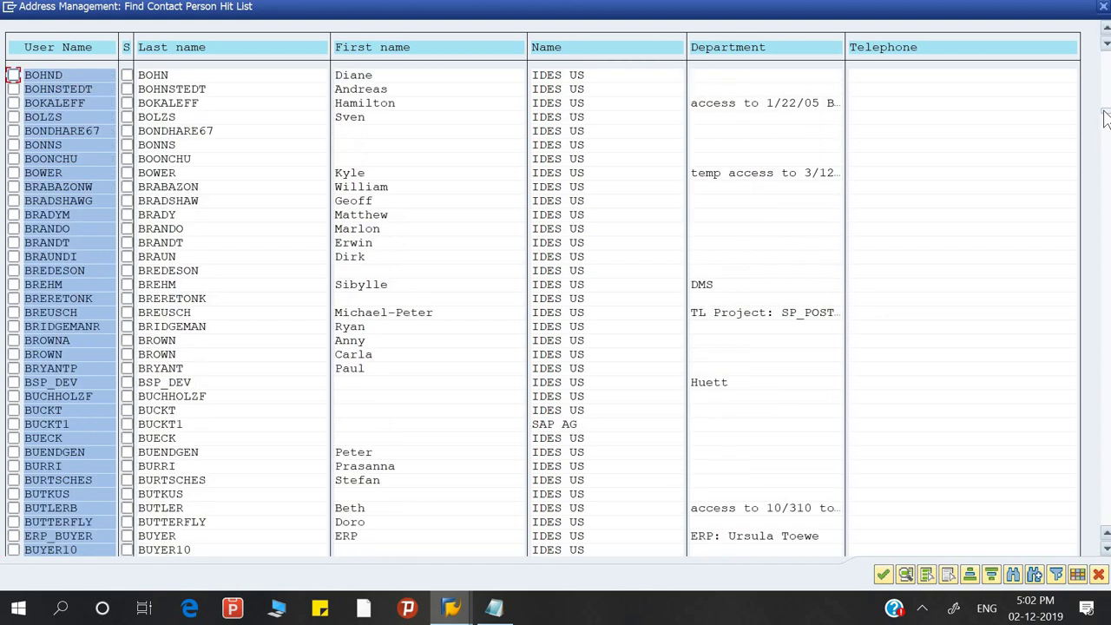
pyautogui.click(1105, 132)
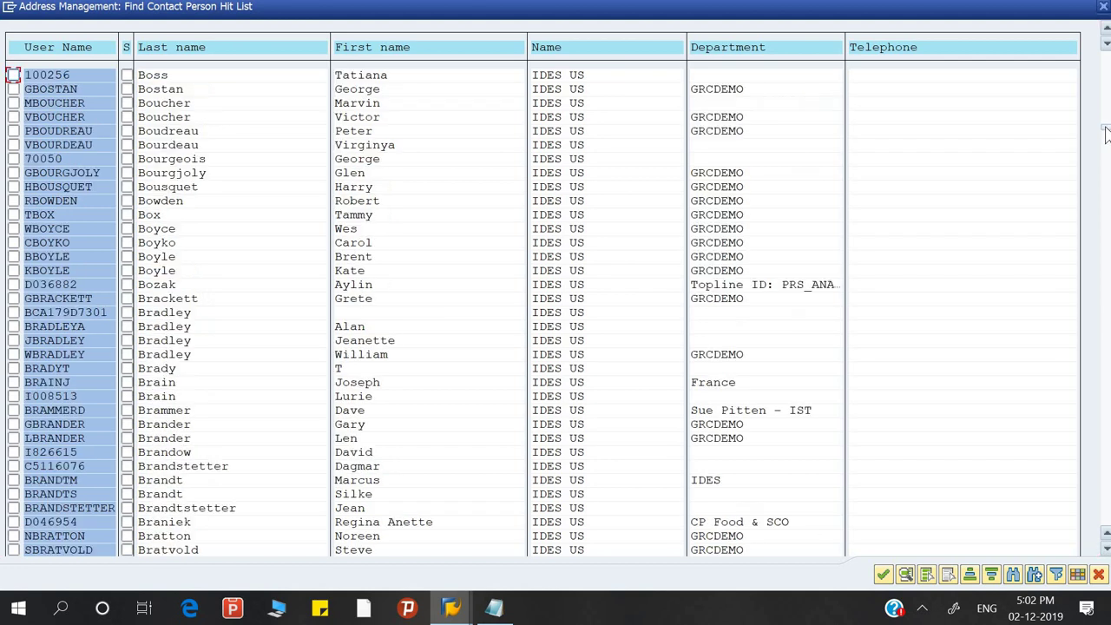
pyautogui.click(1105, 144)
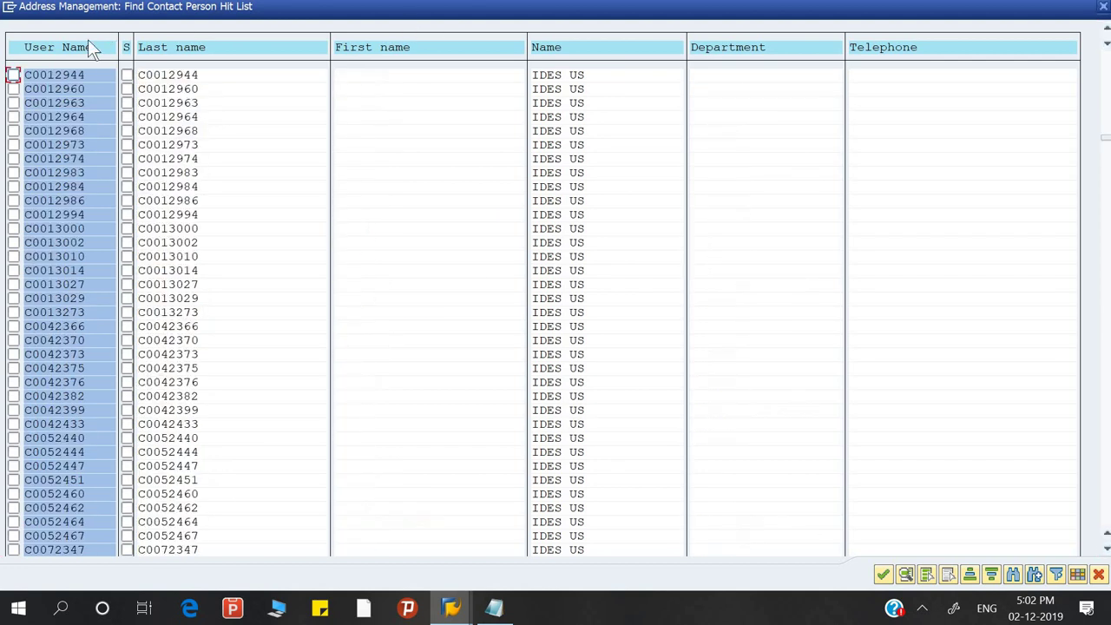
pyautogui.click(52, 227)
# Dismiss the Find dialog, tick the recipient's row and confirm them as the message recipient
pyautogui.hotkey('ctrl', 'f')
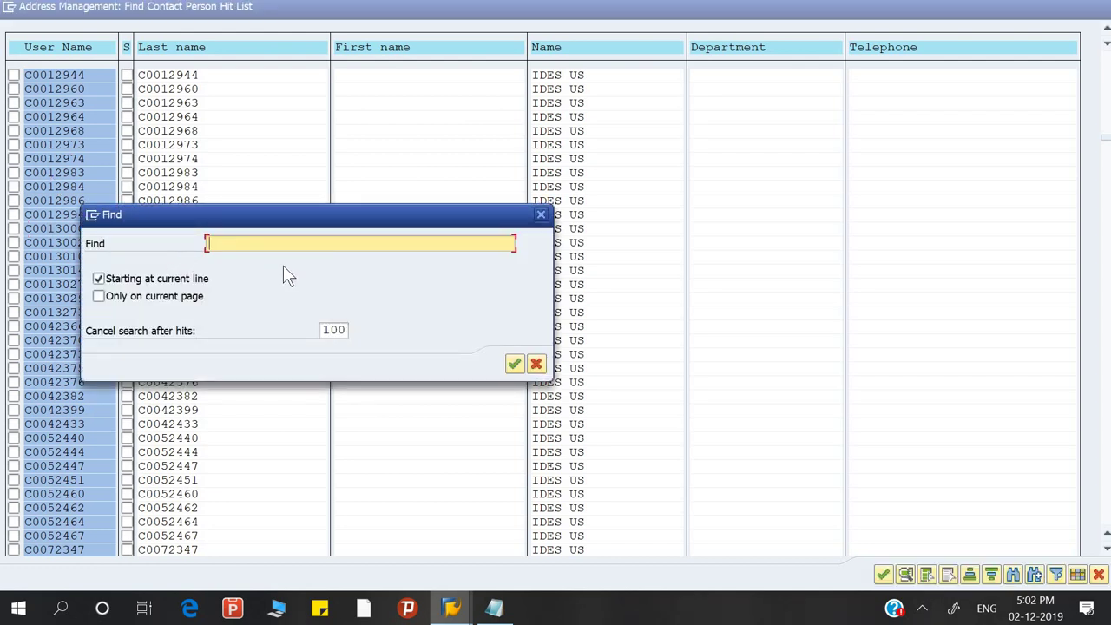
pyautogui.click(536, 363)
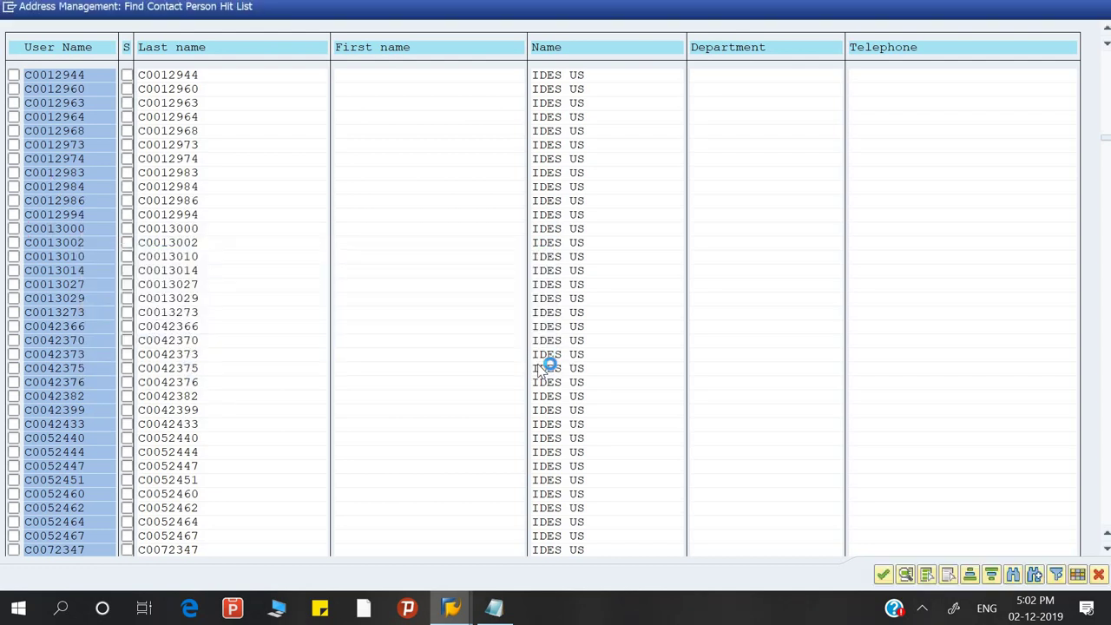
pyautogui.click(14, 230)
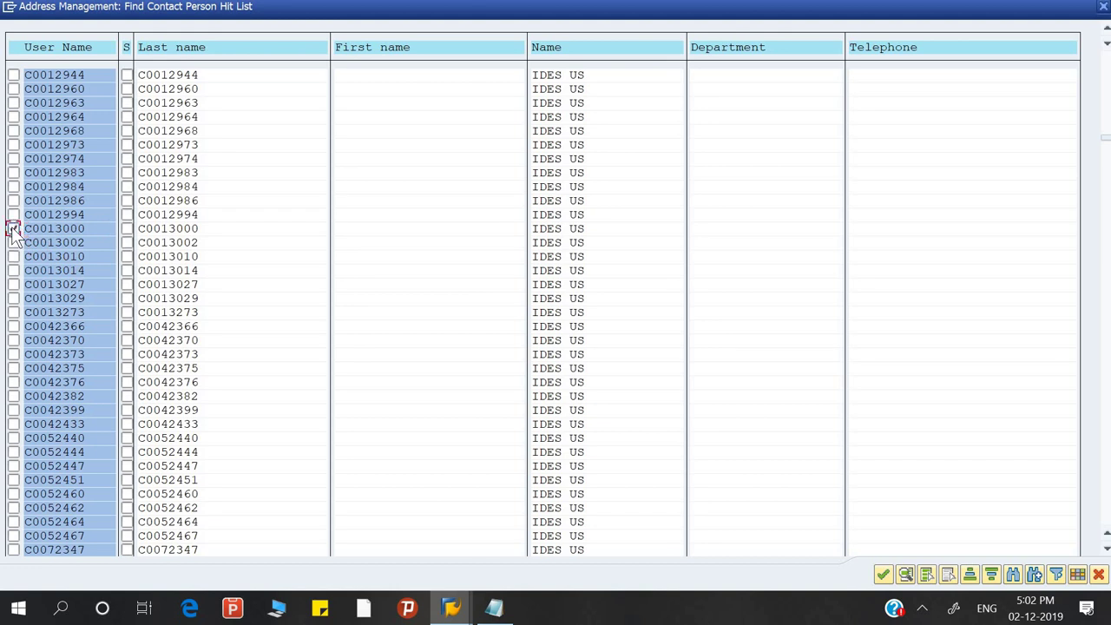
pyautogui.click(882, 574)
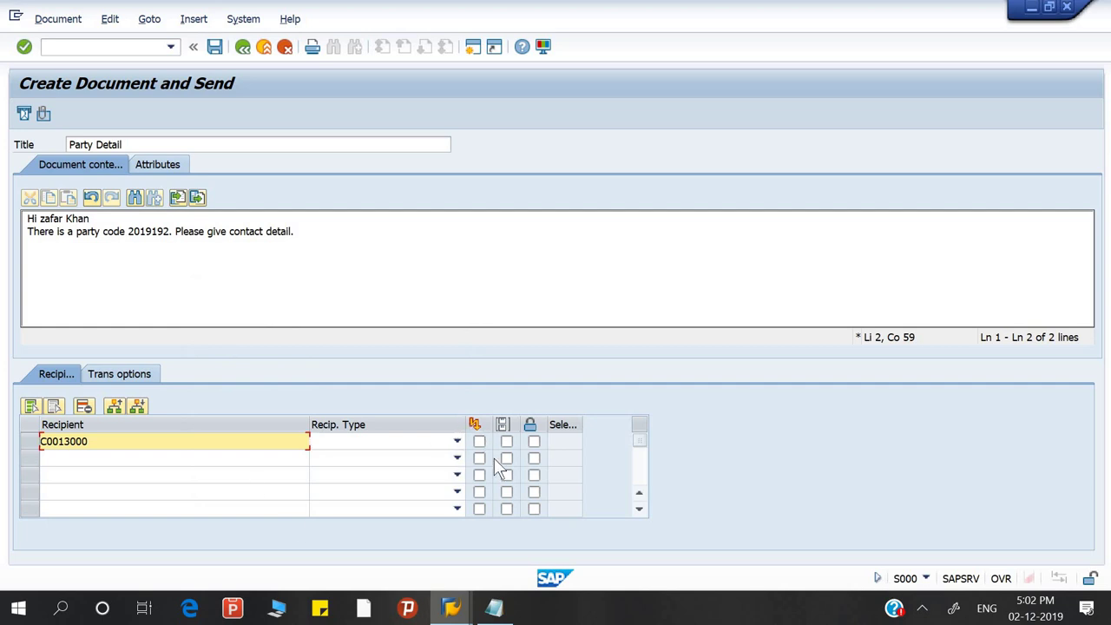
# Attach the Controlling module text file from the Desktop, allowing file access and remembering the decision
pyautogui.click(43, 115)
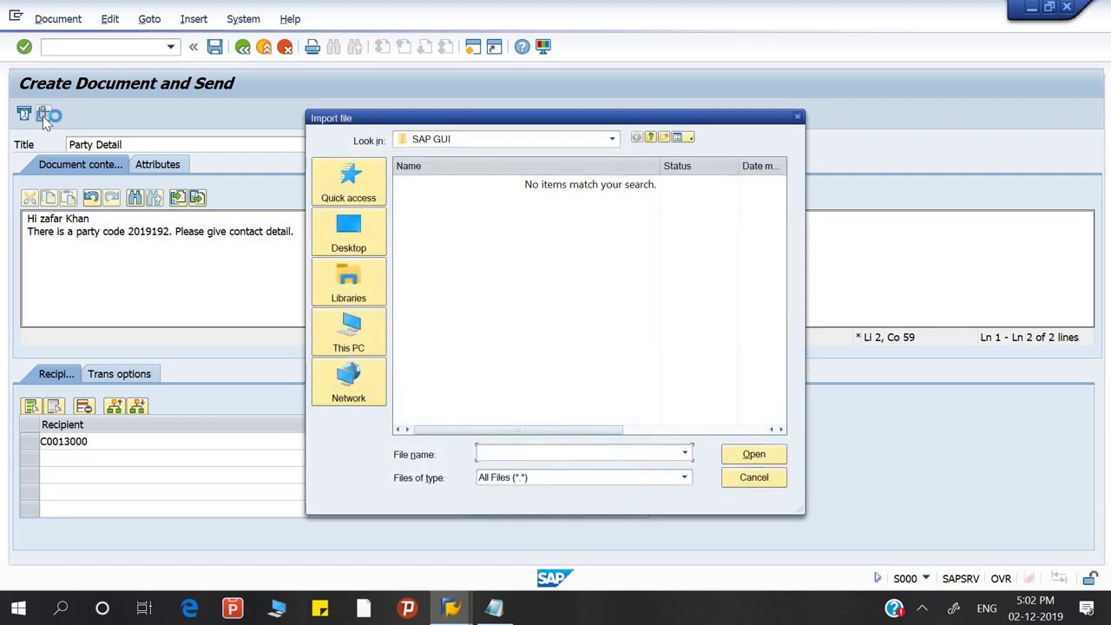
pyautogui.click(351, 249)
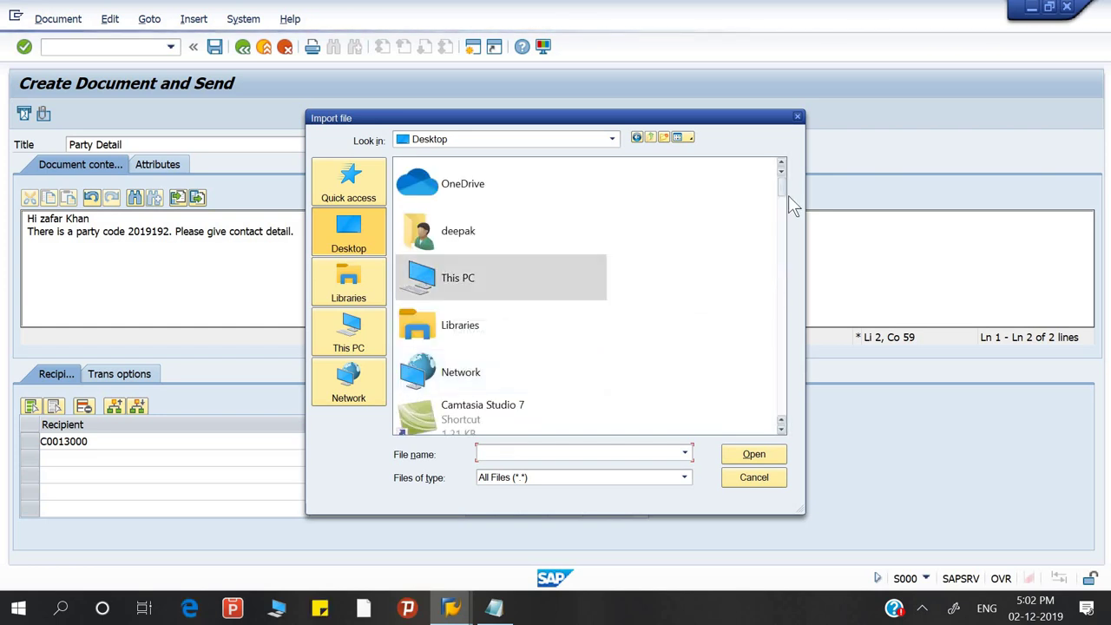
pyautogui.moveTo(784, 189); pyautogui.dragTo(772, 343)
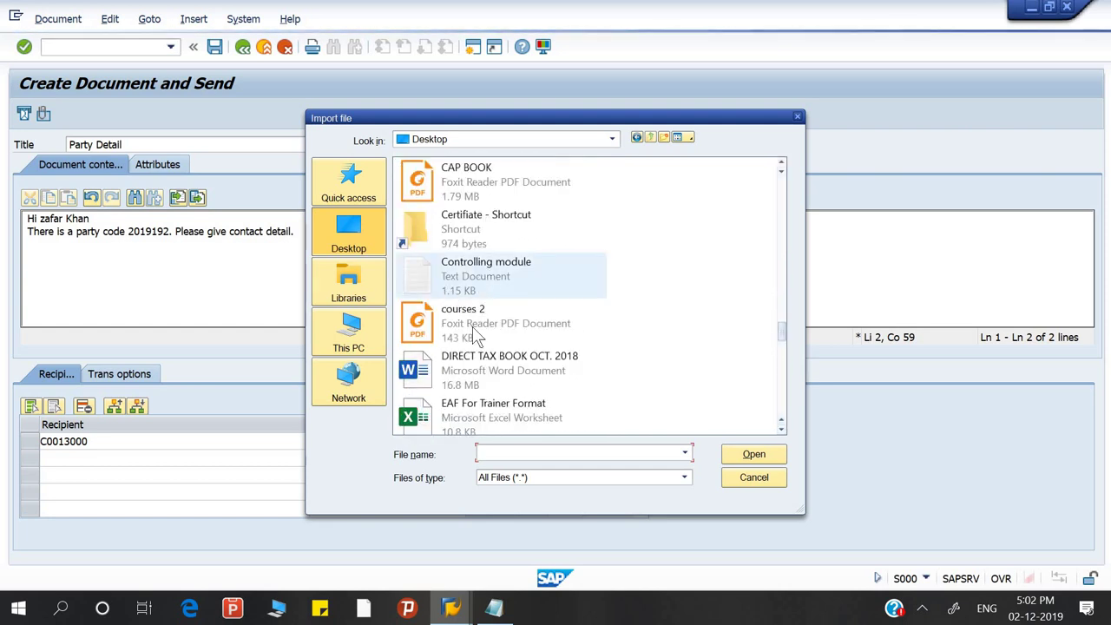
pyautogui.click(479, 280)
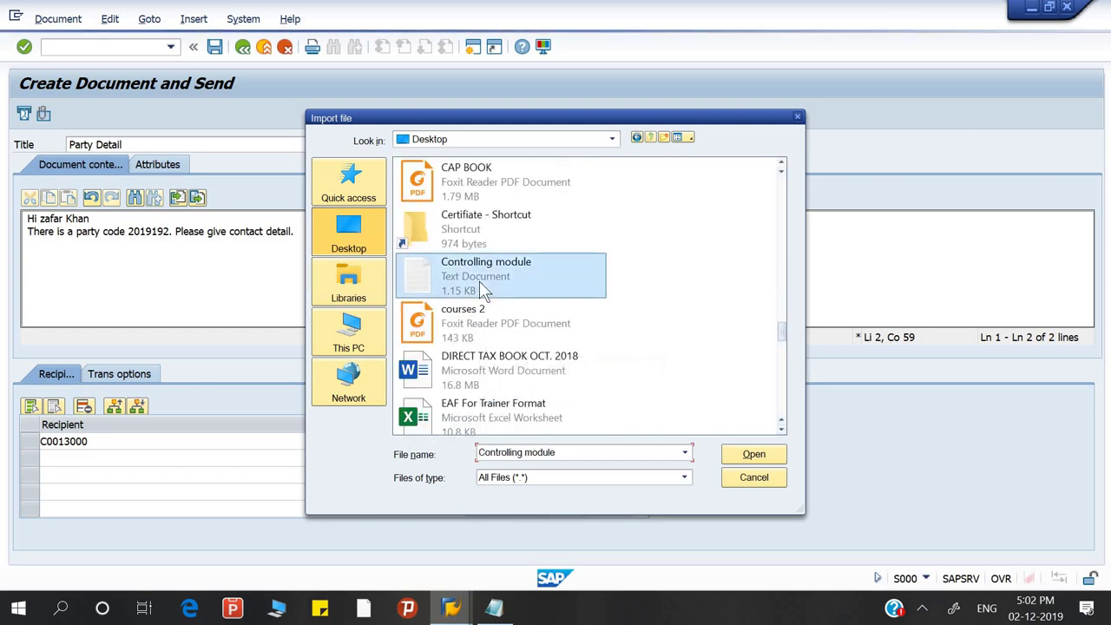
pyautogui.click(752, 454)
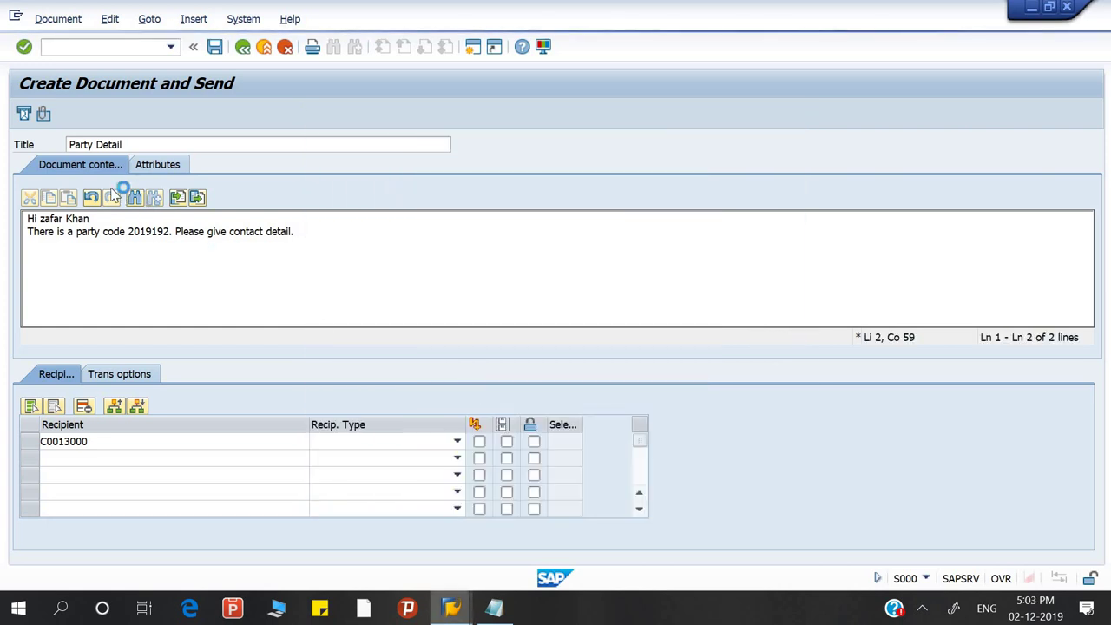
pyautogui.click(375, 281)
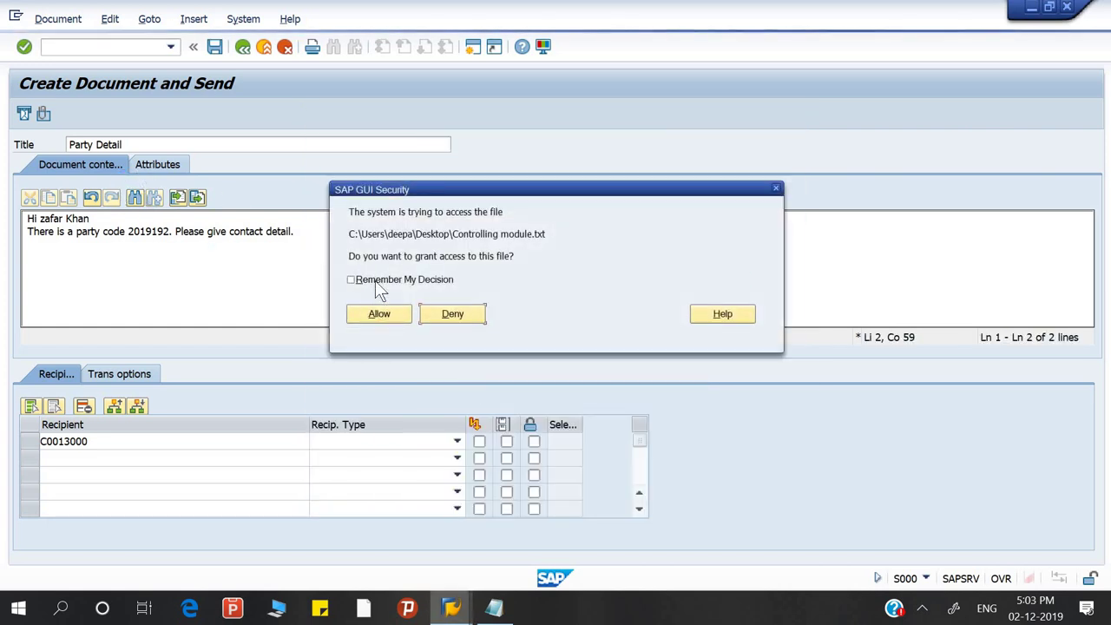
pyautogui.click(379, 315)
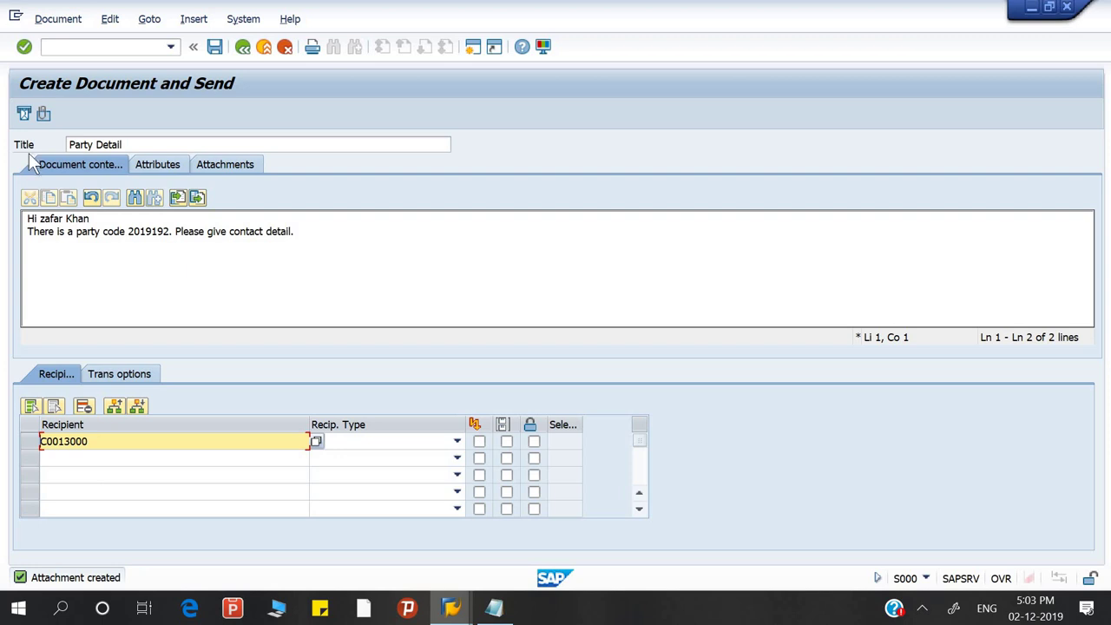
# Send the message, view and dismiss the WSAECONNRESET connection error, and close the disconnected window
pyautogui.click(24, 115)
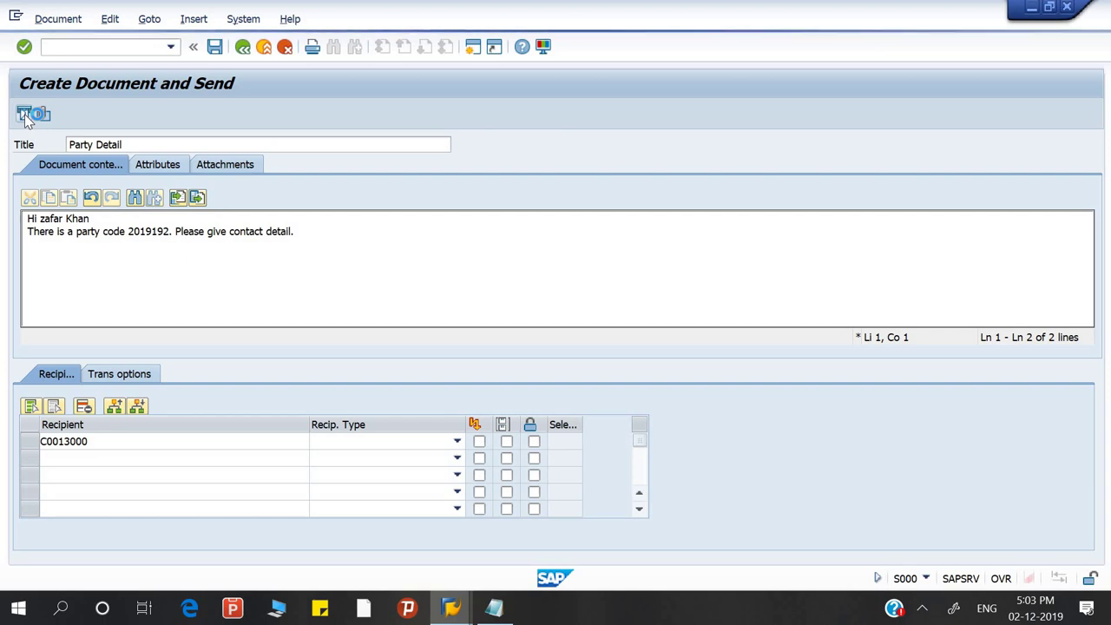
pyautogui.click(26, 117)
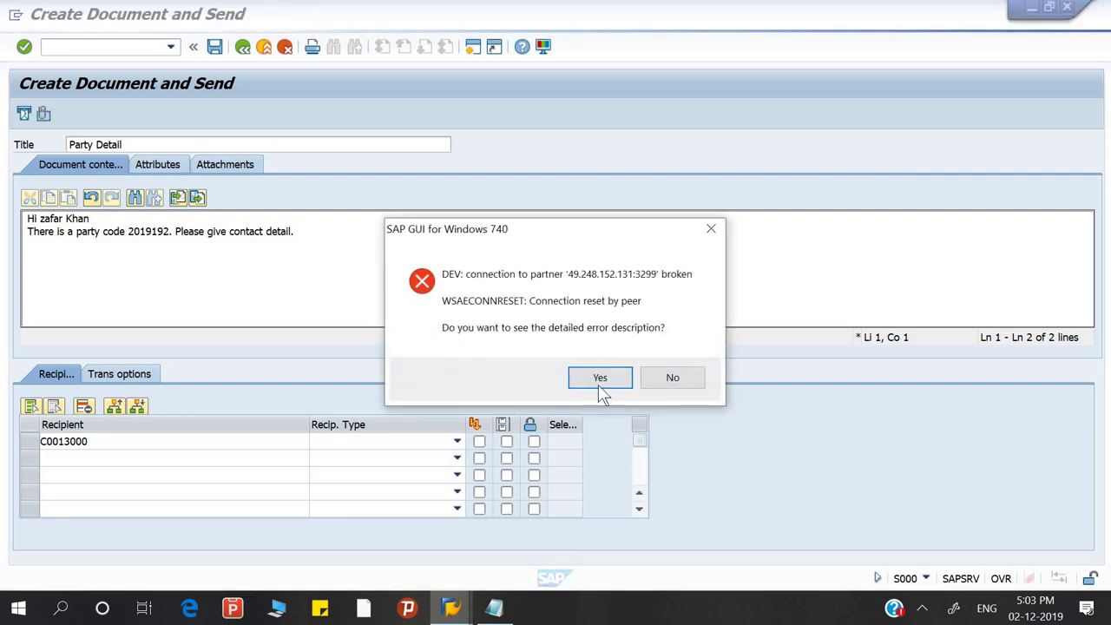
pyautogui.click(598, 378)
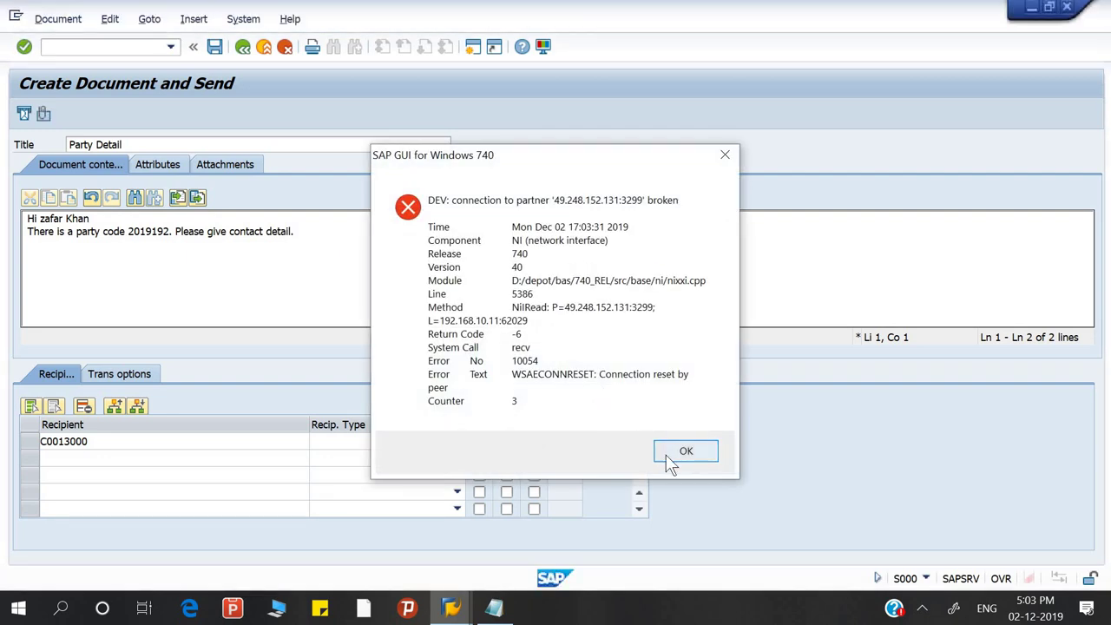
pyautogui.click(685, 452)
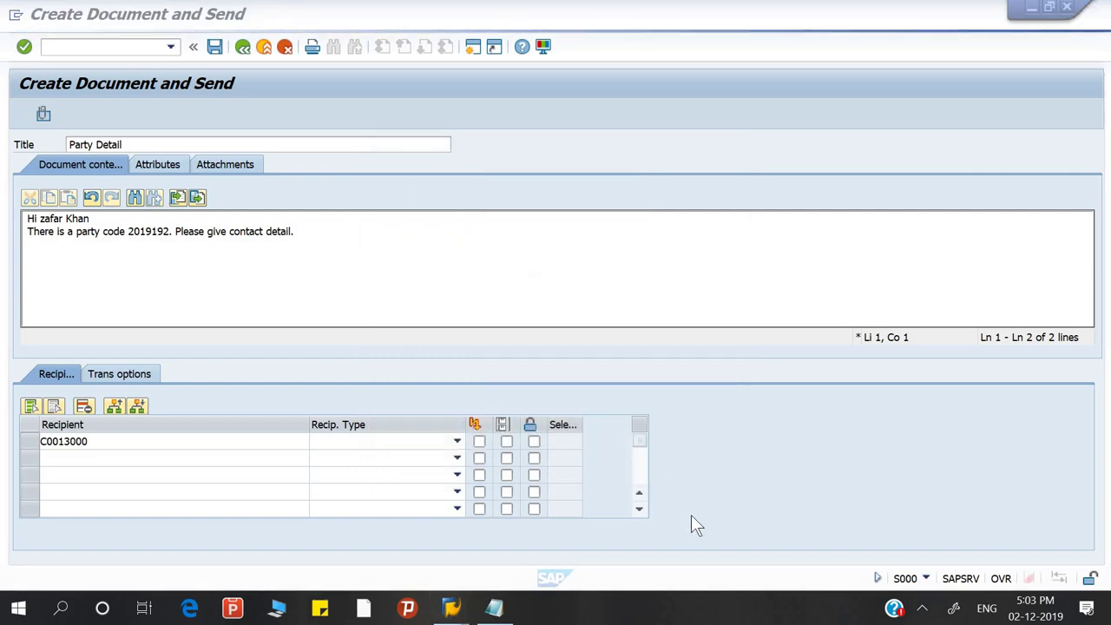
pyautogui.press('super+d')
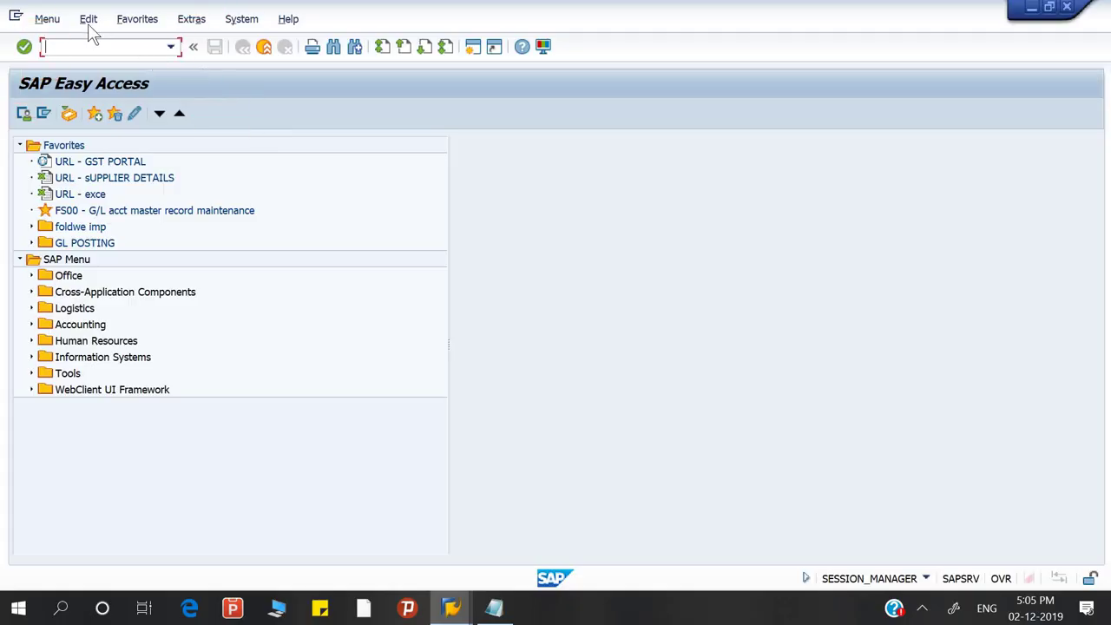
# Start a new message from the Business Workplace and maximize the Create Document and Send window
pyautogui.click(66, 116)
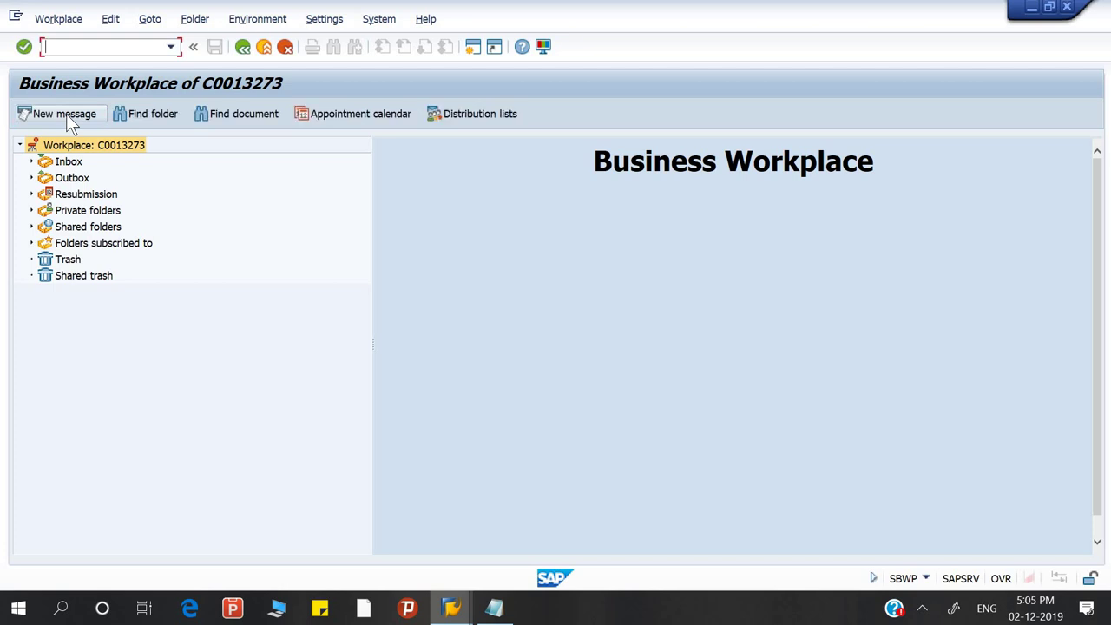
pyautogui.click(67, 116)
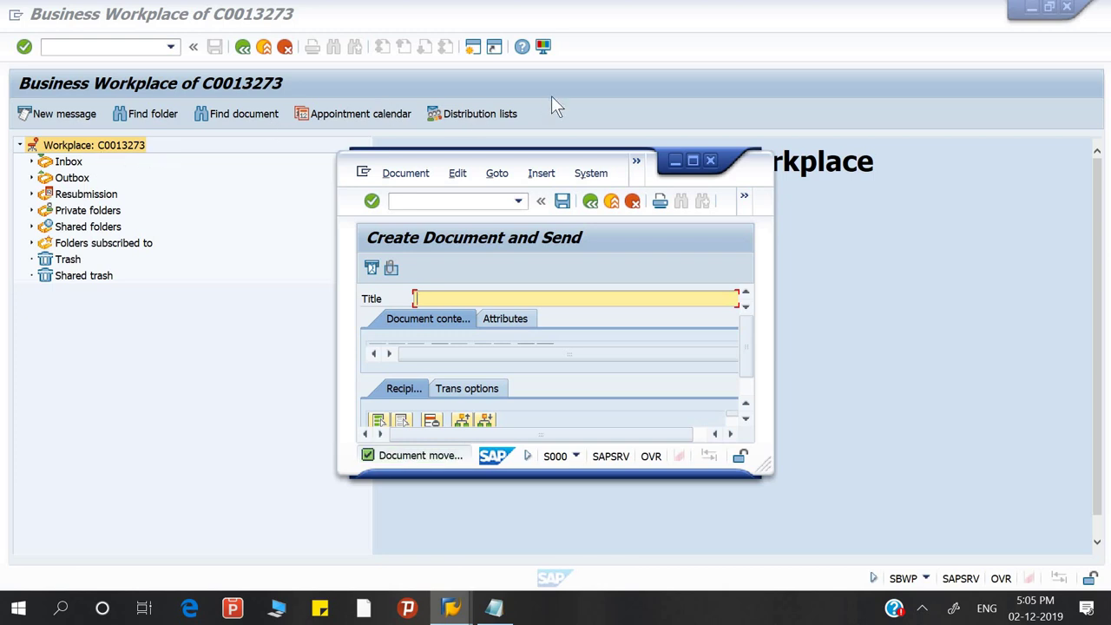
pyautogui.click(695, 158)
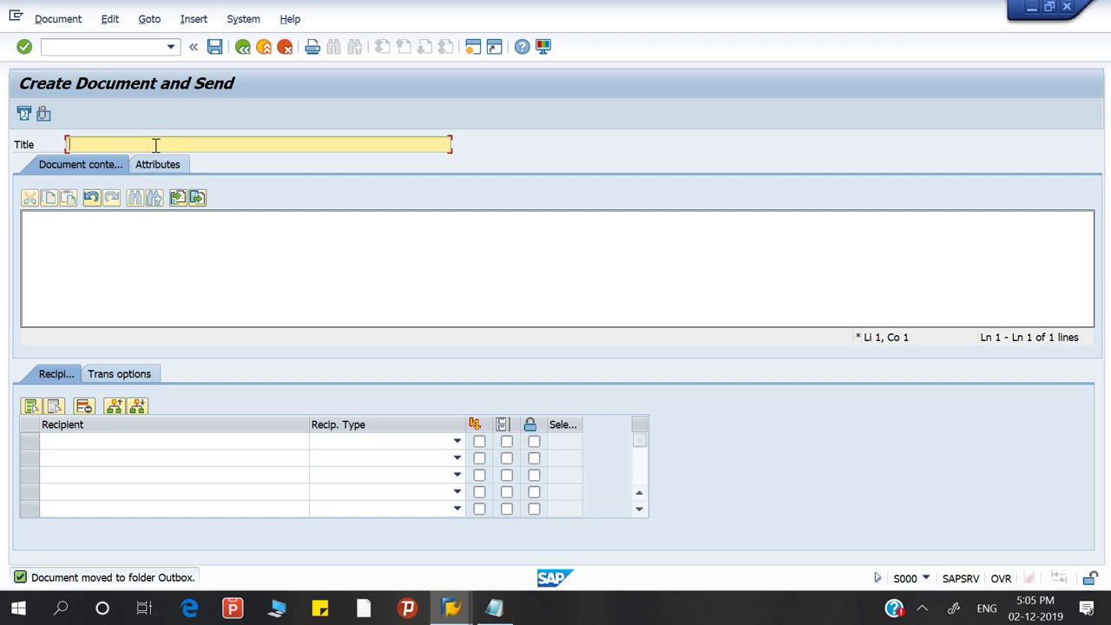
# Set the message title to 'Party Detail'
pyautogui.write('pARTY')
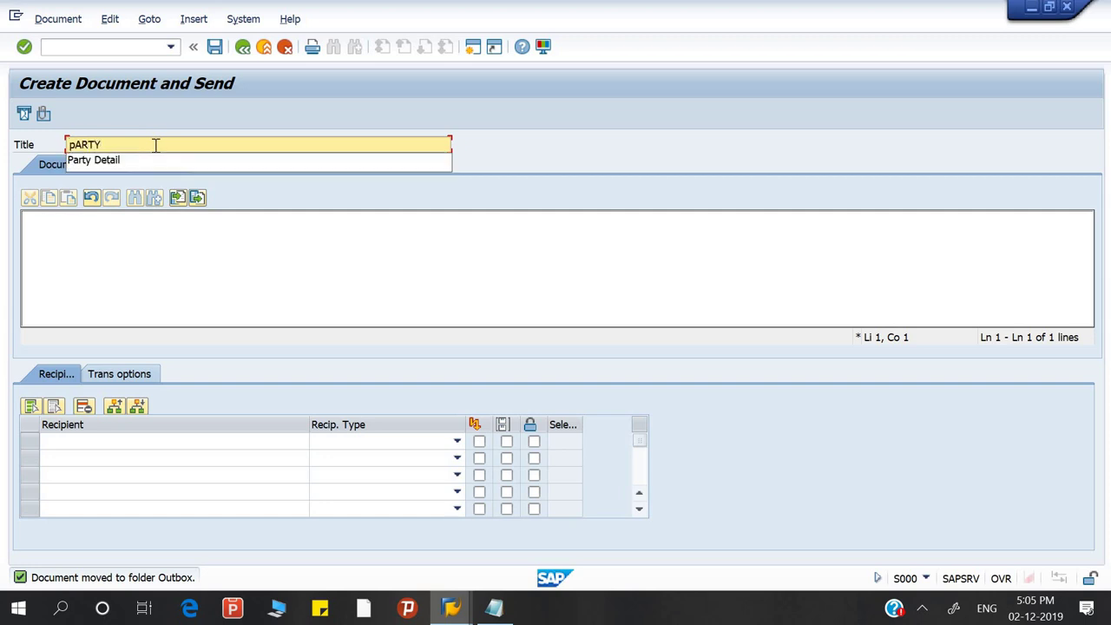
pyautogui.write(' dEAT')
pyautogui.press('BackSpace')
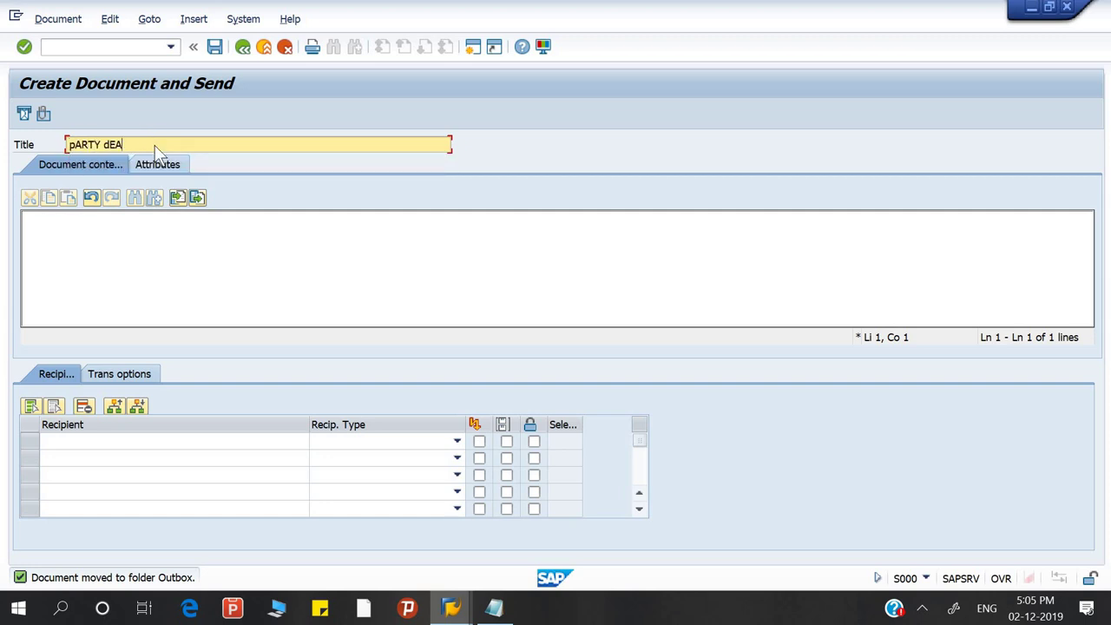
pyautogui.press('BackSpace')
pyautogui.press('BackSpace')
pyautogui.press('BackSpace')
pyautogui.press('BackSpace')
pyautogui.press('BackSpace')
pyautogui.press('BackSpace')
pyautogui.press('BackSpace')
pyautogui.press('BackSpace')
pyautogui.press('BackSpace')
pyautogui.write('p')
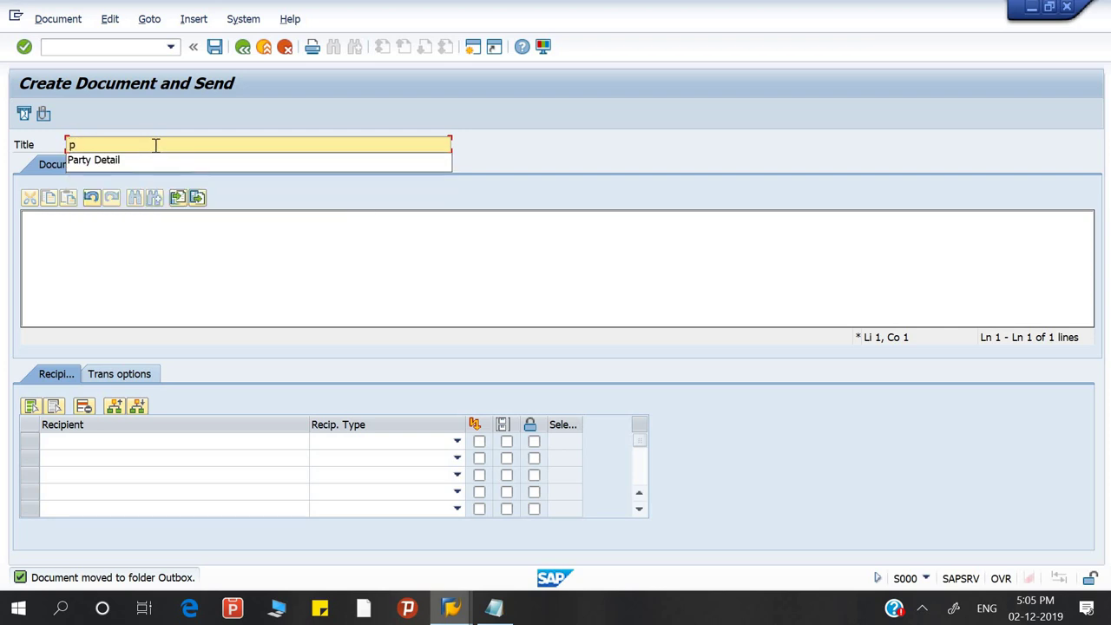
pyautogui.press('Down')
pyautogui.press('Return')
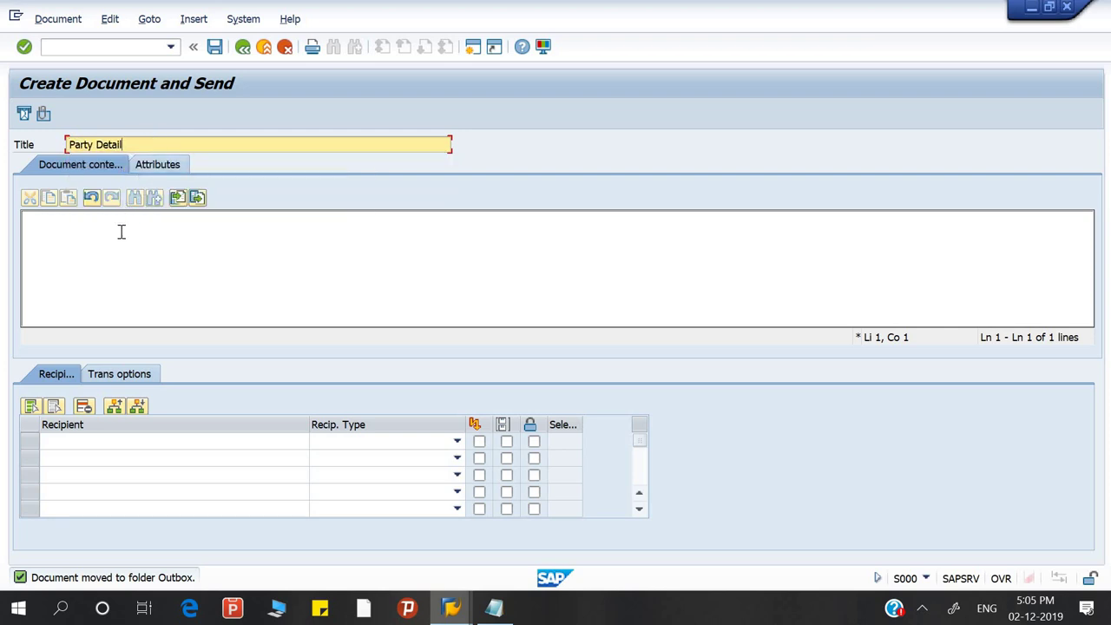
# Write a body greeting the recipient and asking 'Please provide party detail of 2019872.'
pyautogui.click(119, 231)
pyautogui.write('dEAR')
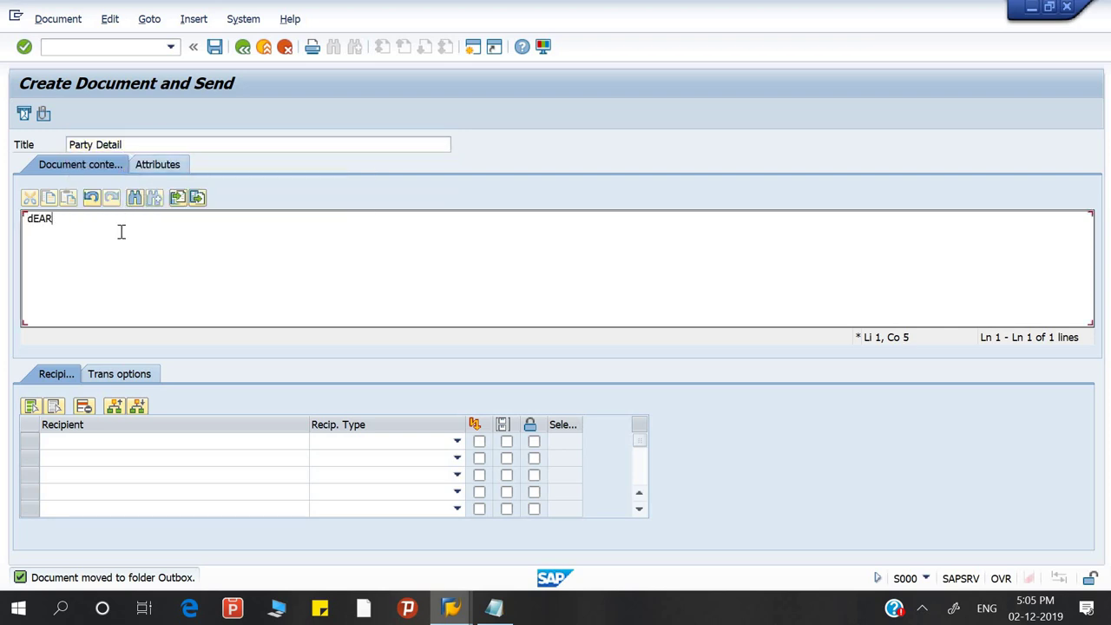
pyautogui.press('BackSpace')
pyautogui.press('BackSpace')
pyautogui.press('BackSpace')
pyautogui.press('BackSpace')
pyautogui.press('Return')
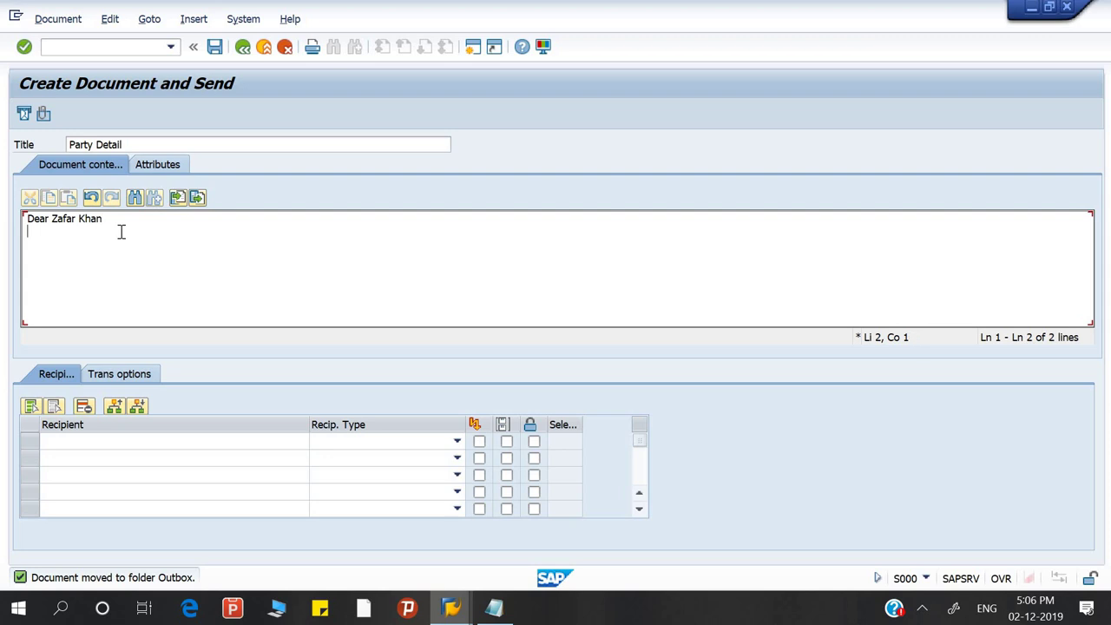
pyautogui.write('Please provide party d')
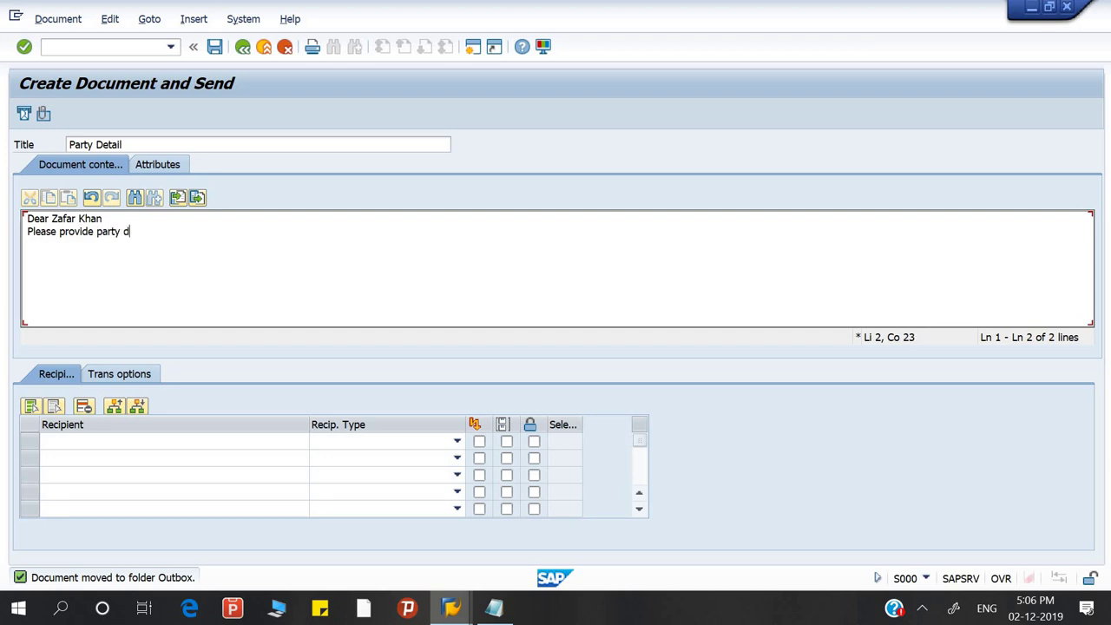
pyautogui.write('etail of 2019872')
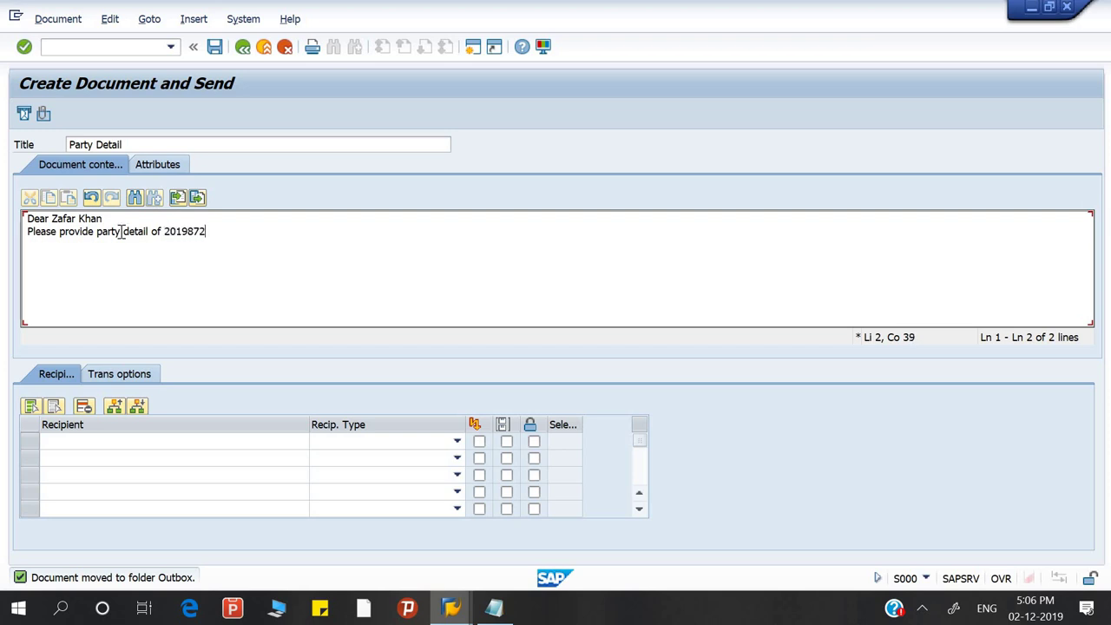
pyautogui.write('.')
pyautogui.press('Return')
# Enter the recipient's user ID and send the Party Detail message
pyautogui.click(79, 441)
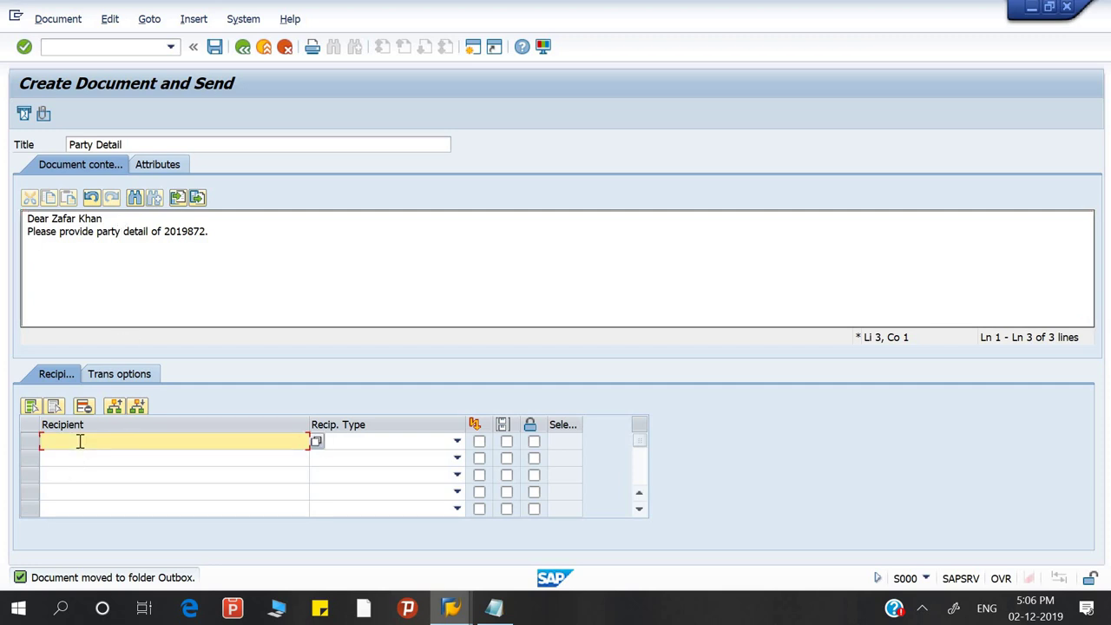
pyautogui.write('C0013000')
pyautogui.click(25, 115)
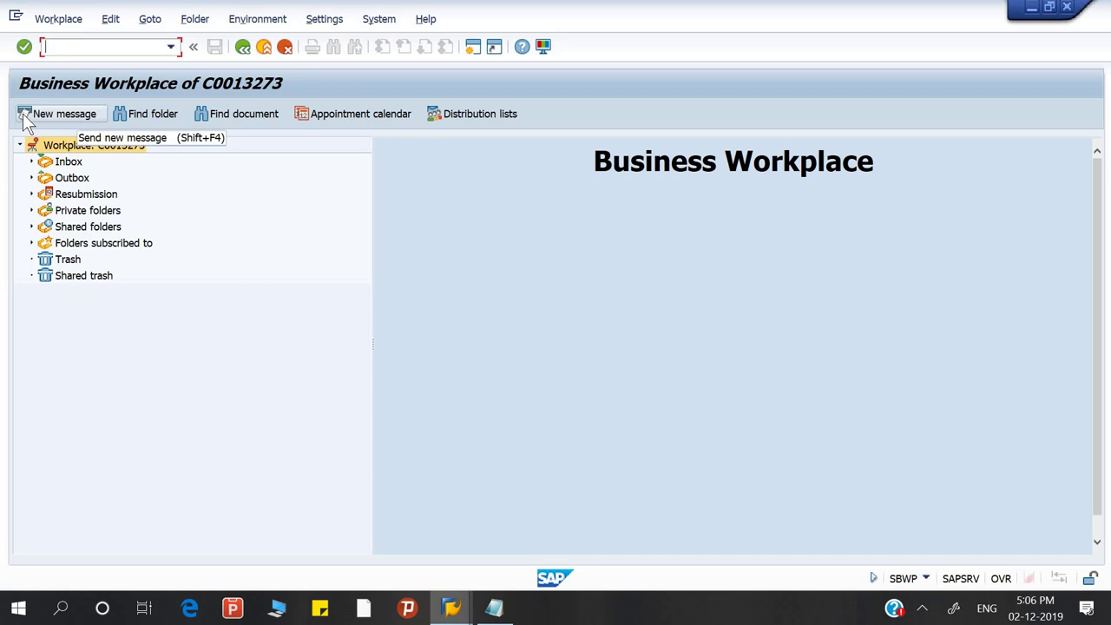
# In the Outbox, check the sent Party Detail message's date, author and attachment columns, then open it
pyautogui.click(69, 178)
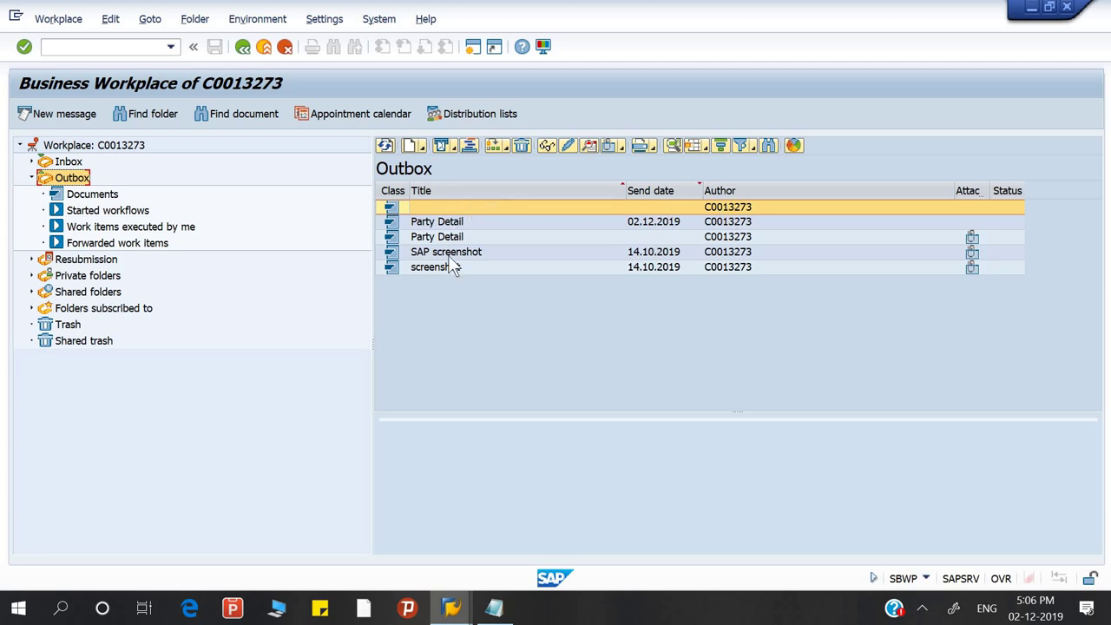
pyautogui.click(461, 224)
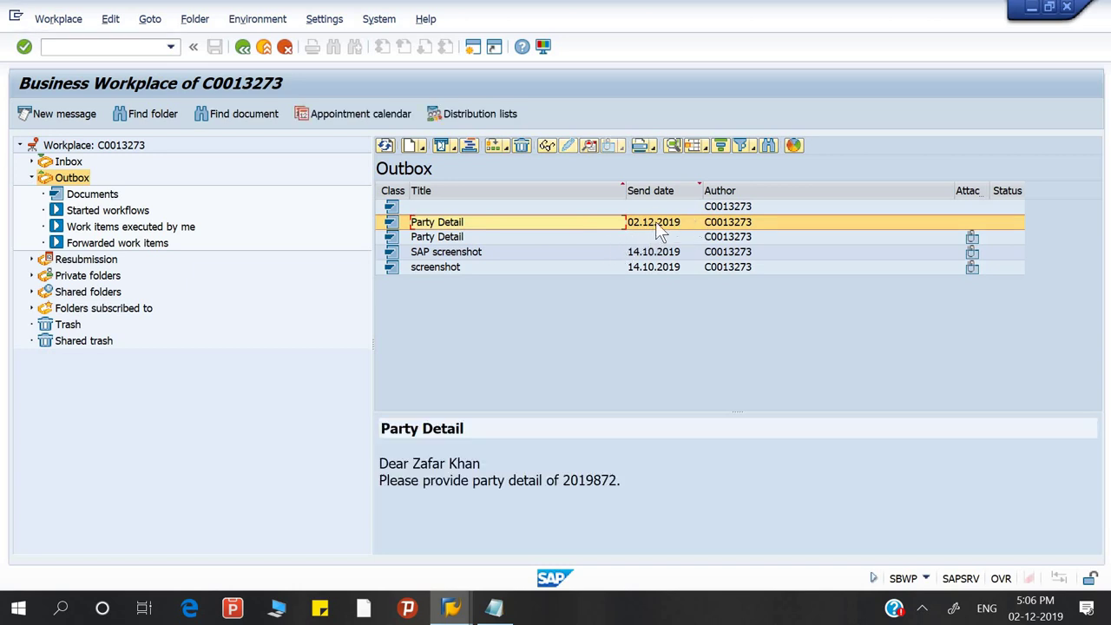
pyautogui.click(658, 222)
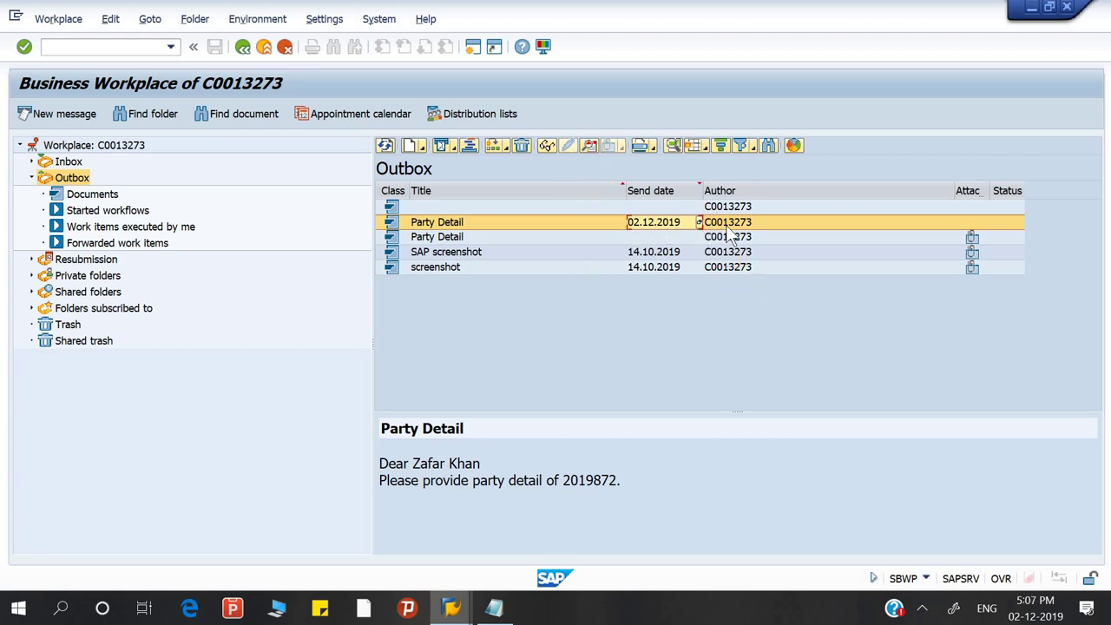
pyautogui.click(935, 223)
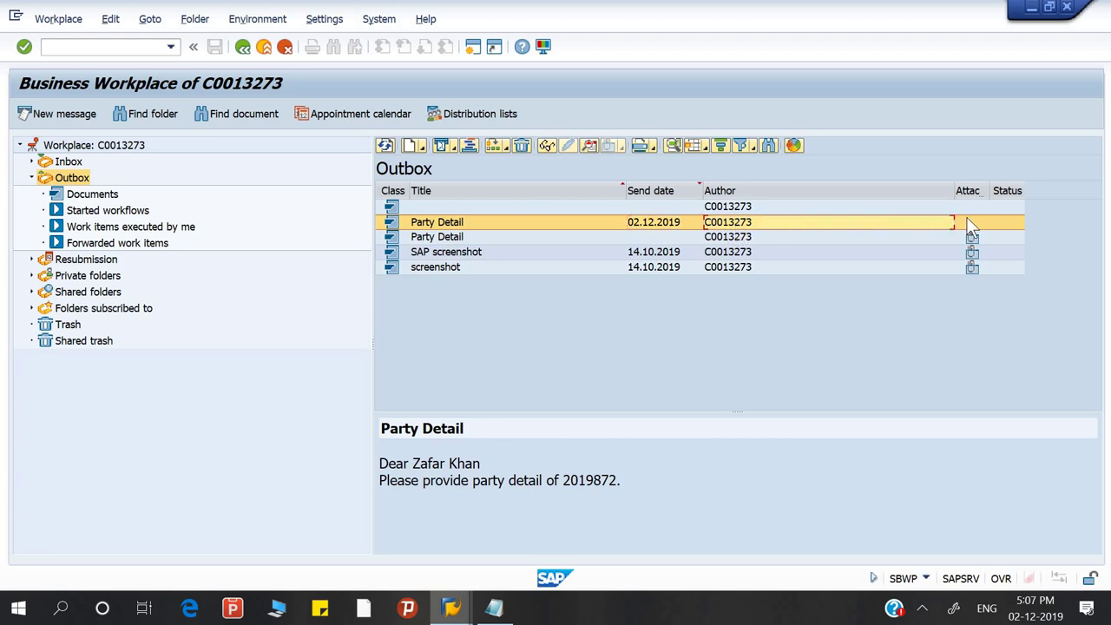
pyautogui.click(971, 223)
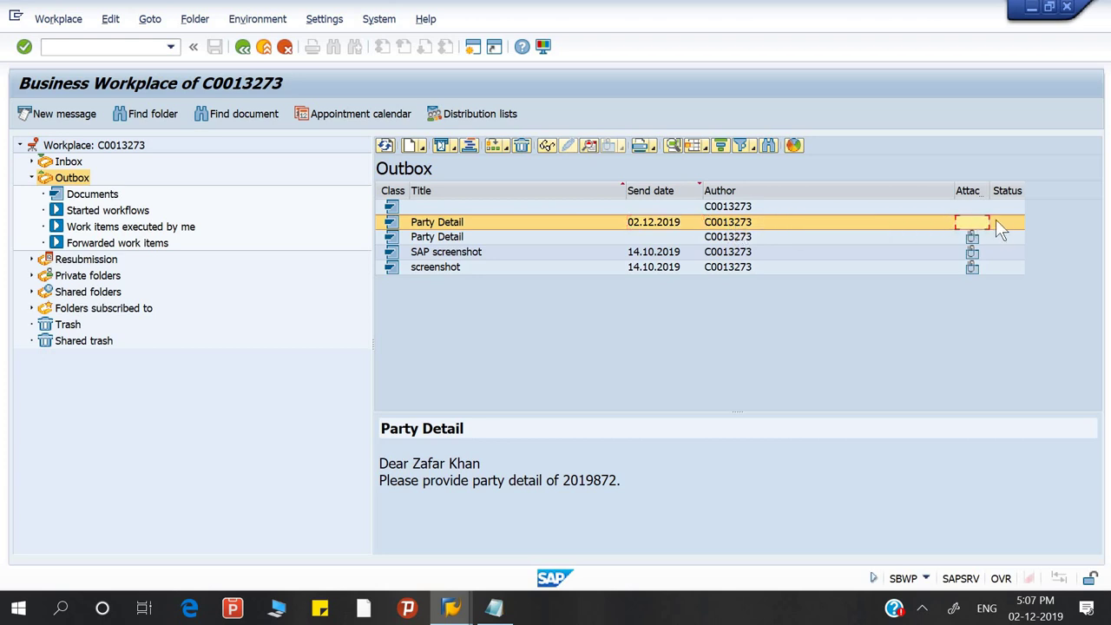
pyautogui.doubleClick(518, 223)
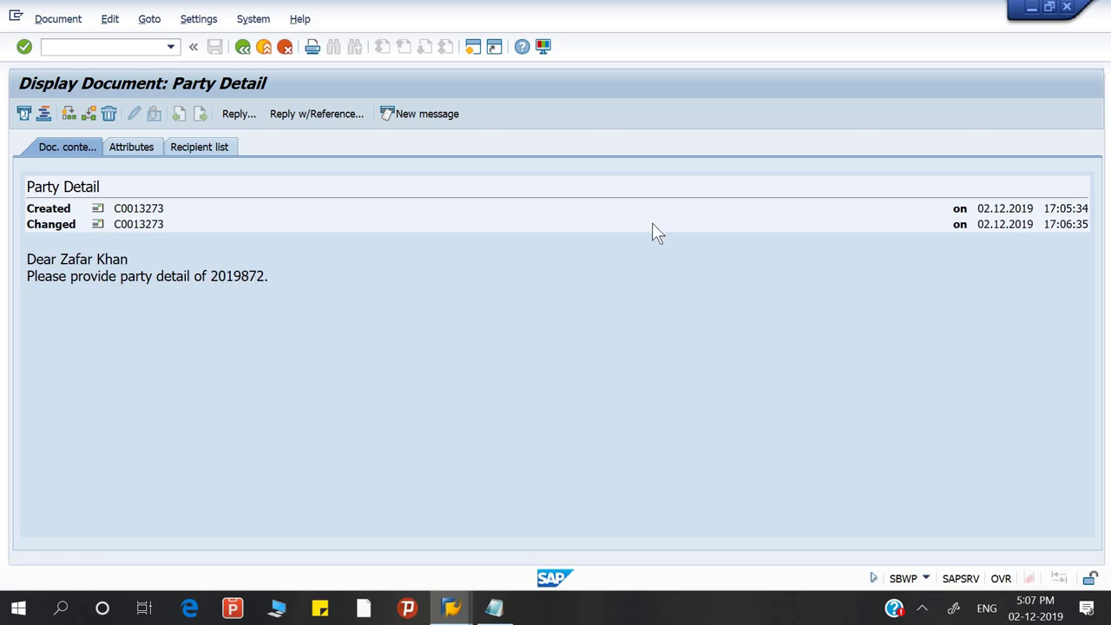
# Review the Party Detail document's attributes, then its recipient list showing send and receipt at 17:06:35
pyautogui.click(139, 147)
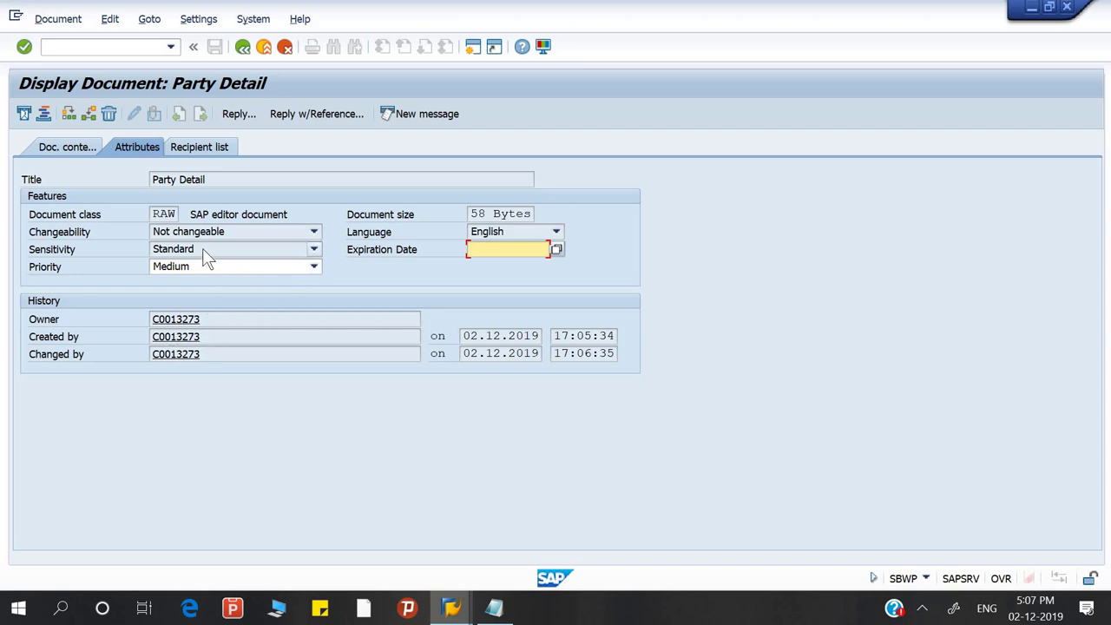
pyautogui.click(207, 142)
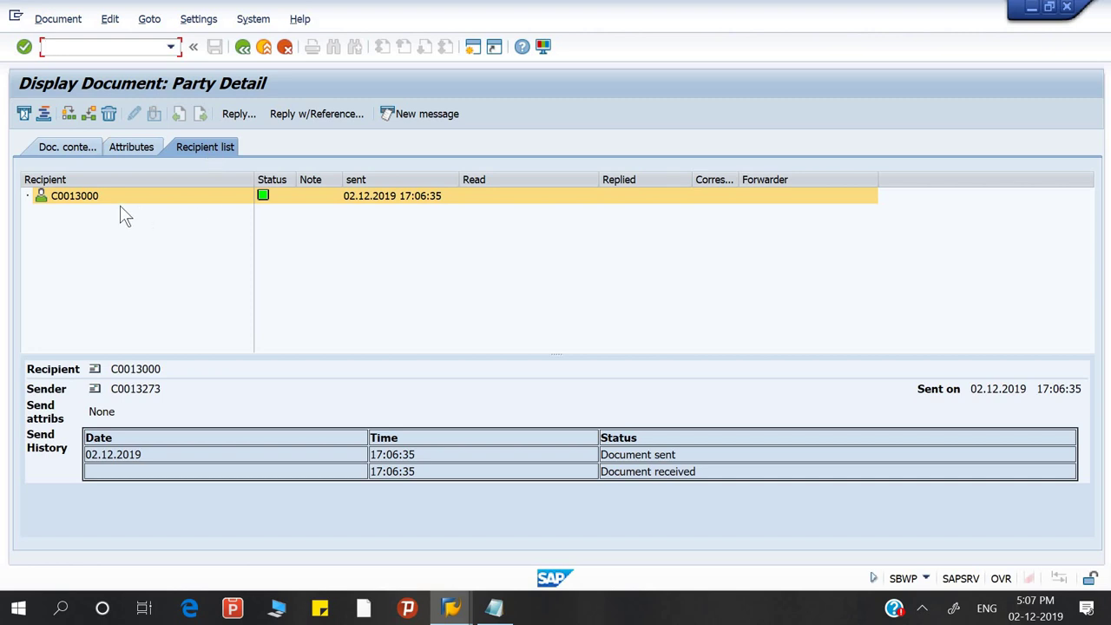
# Check the recipient's 'Transmitted' status, then return to the Party Detail document contents
pyautogui.moveTo(271, 196)
pyautogui.click(66, 146)
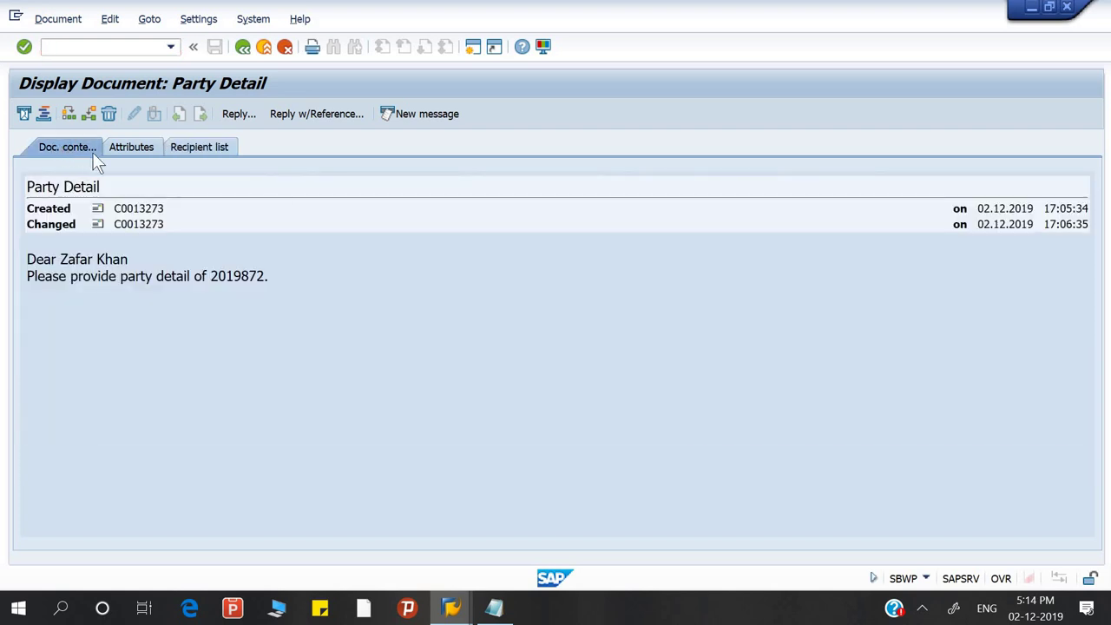
# Return to the Business Workplace and list all documents in the Inbox
pyautogui.click(245, 47)
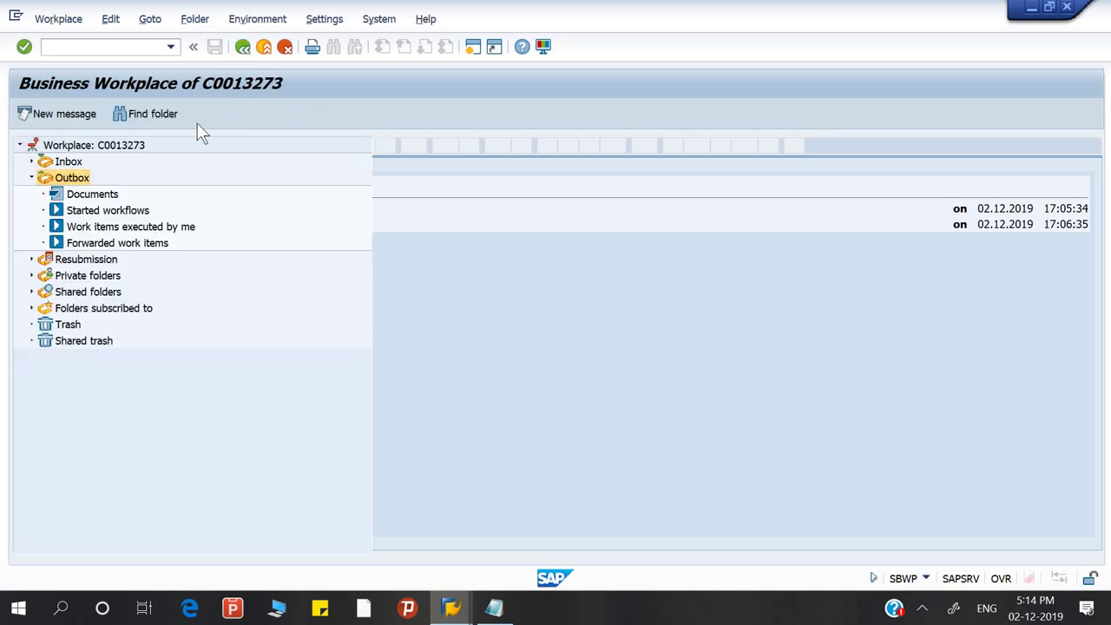
pyautogui.click(33, 178)
pyautogui.click(68, 163)
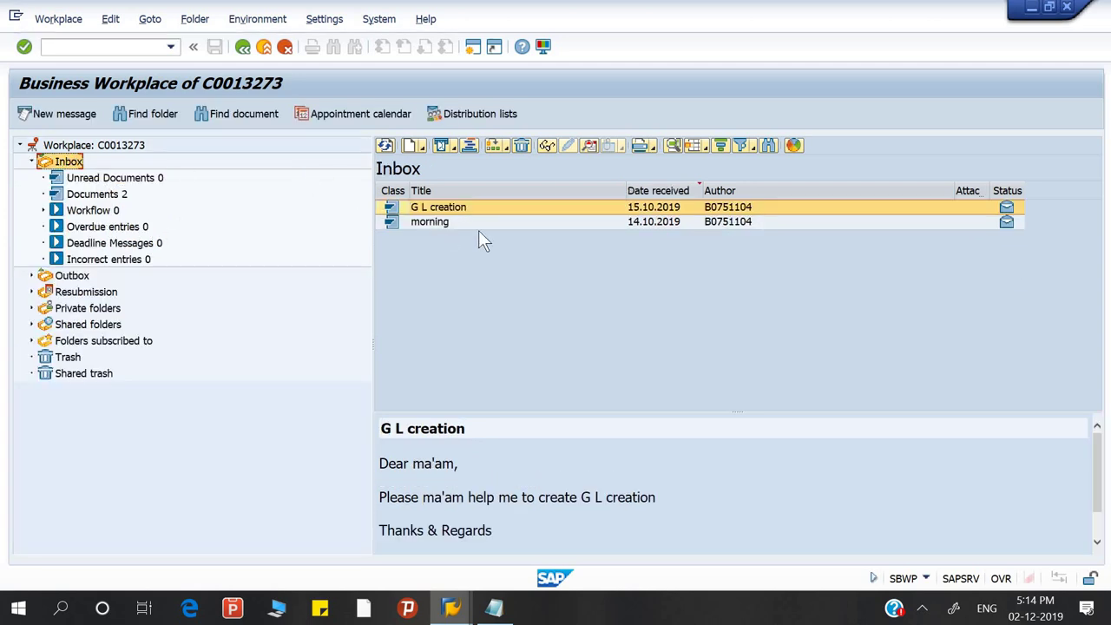
pyautogui.click(101, 179)
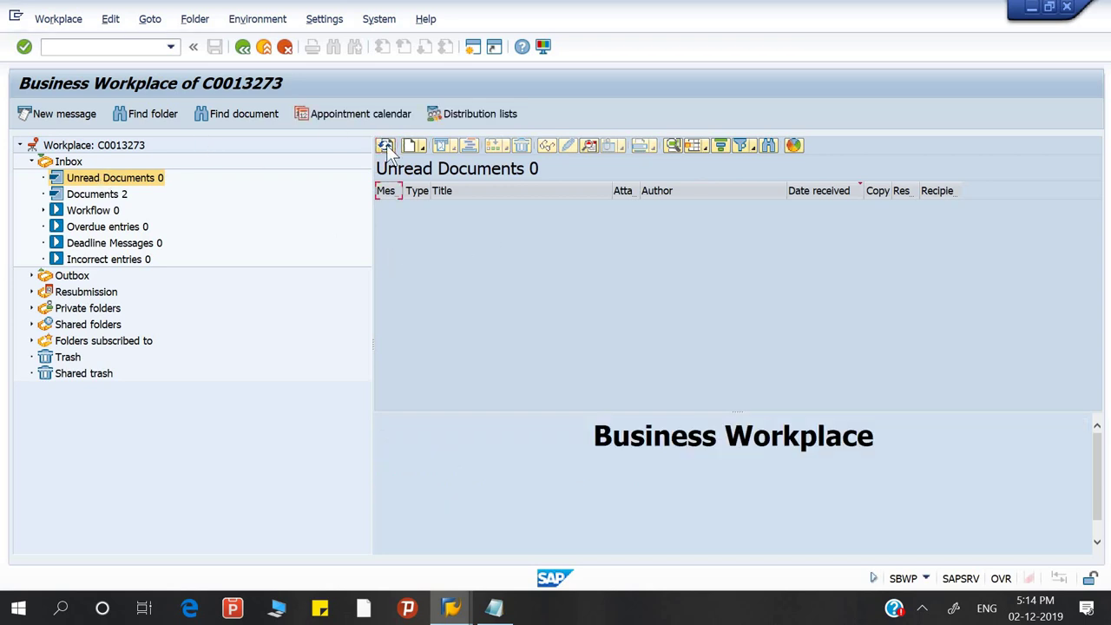
pyautogui.click(90, 196)
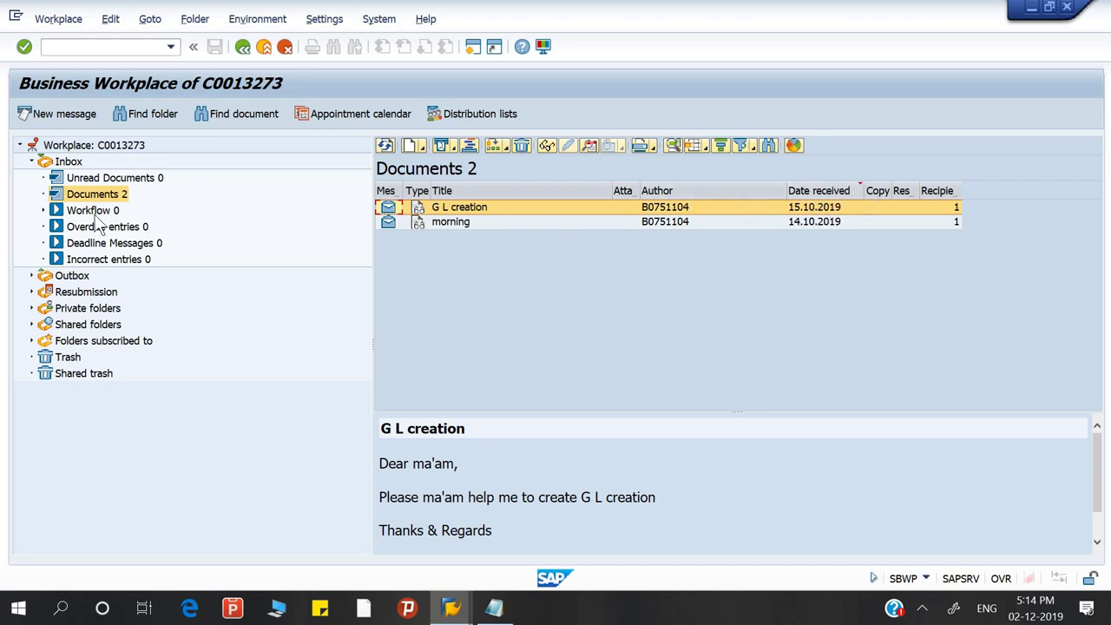
pyautogui.click(76, 276)
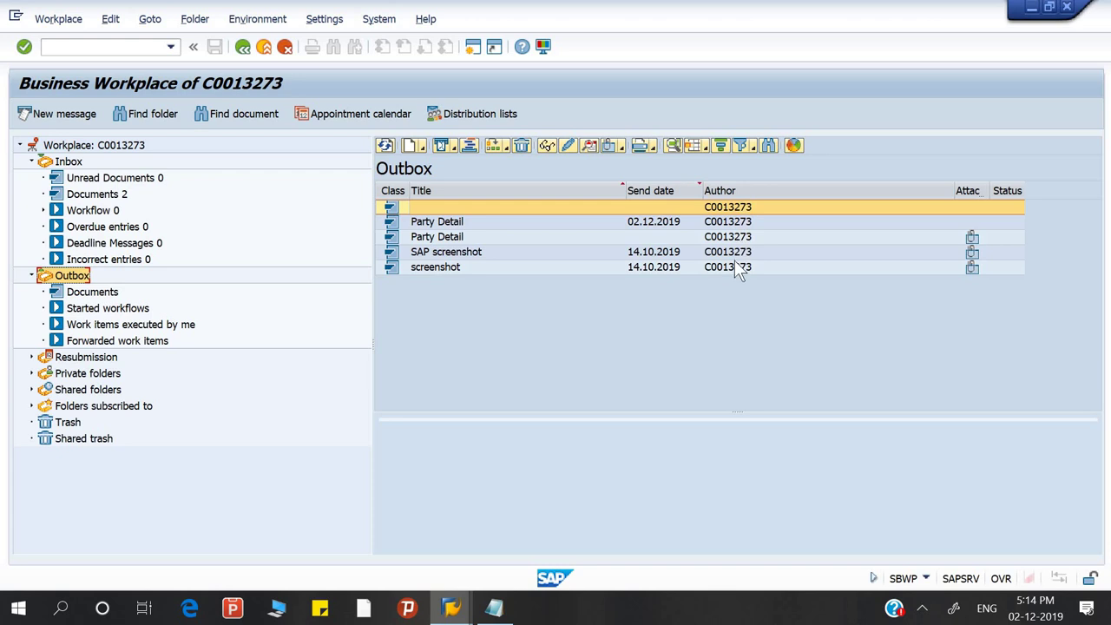
pyautogui.click(114, 197)
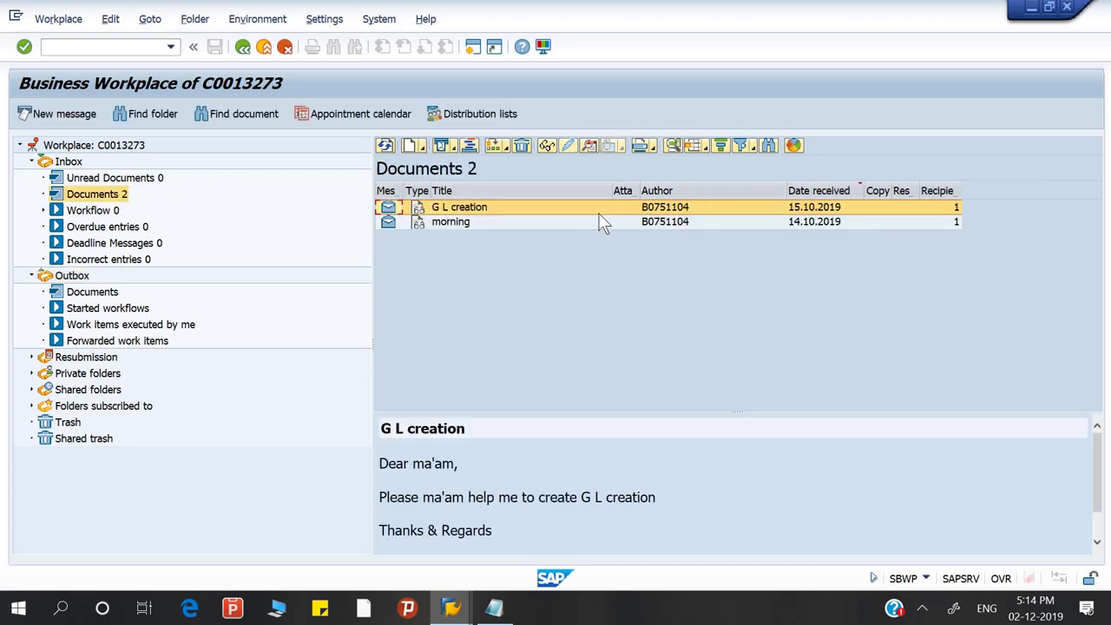
# Check the G L creation sender's address, then open the G L creation message
pyautogui.doubleClick(667, 213)
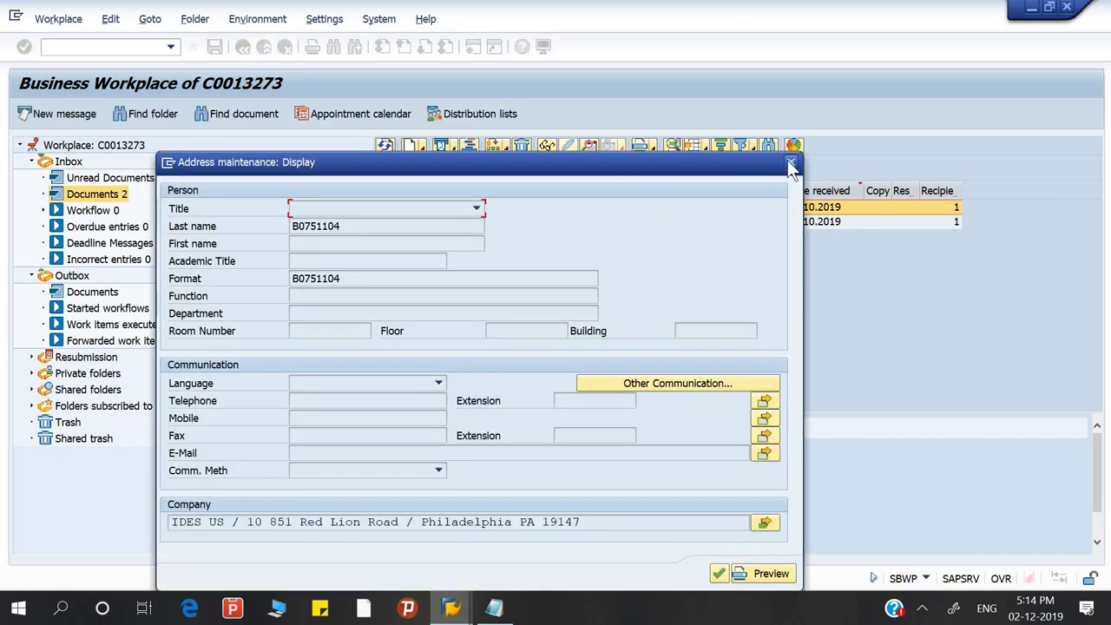
pyautogui.click(789, 163)
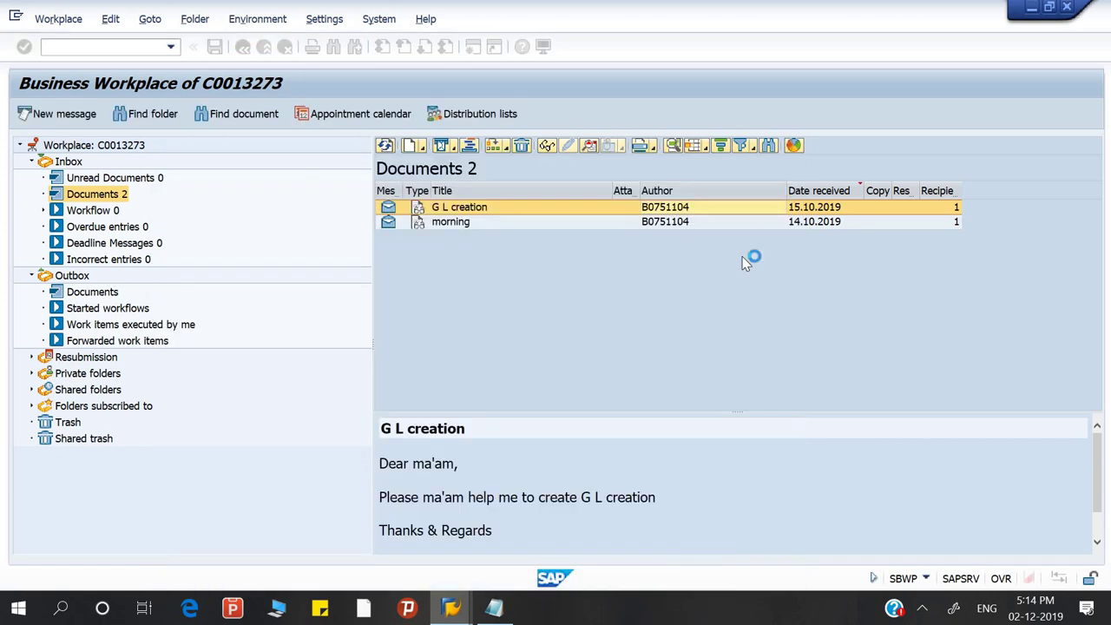
pyautogui.doubleClick(482, 210)
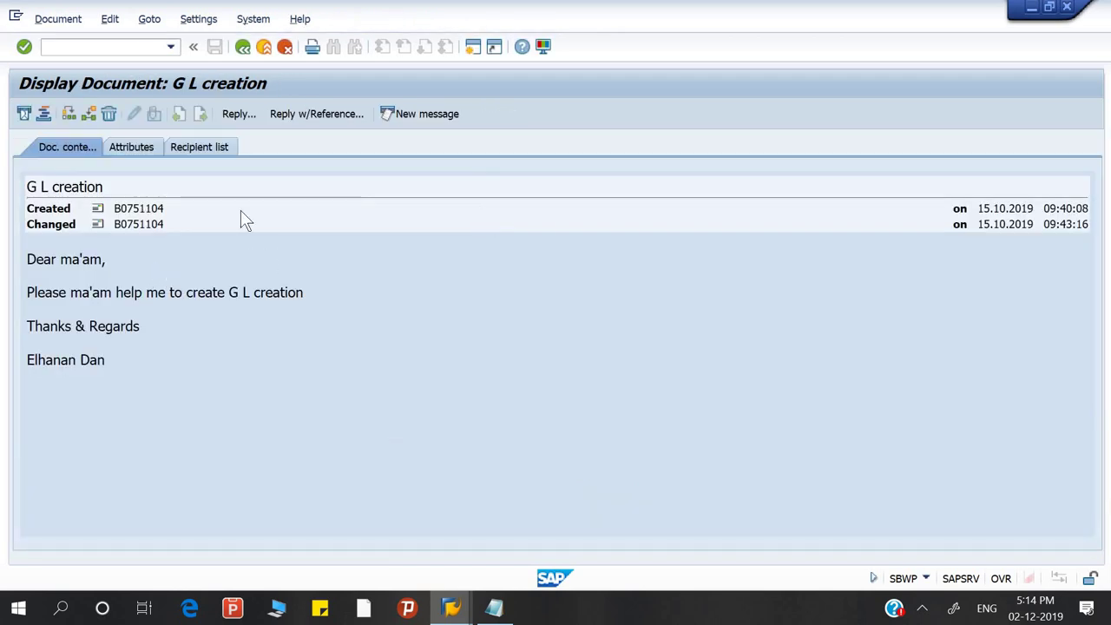
# Reply to the G L creation message with body 'HI' and send it to the original sender
pyautogui.click(238, 116)
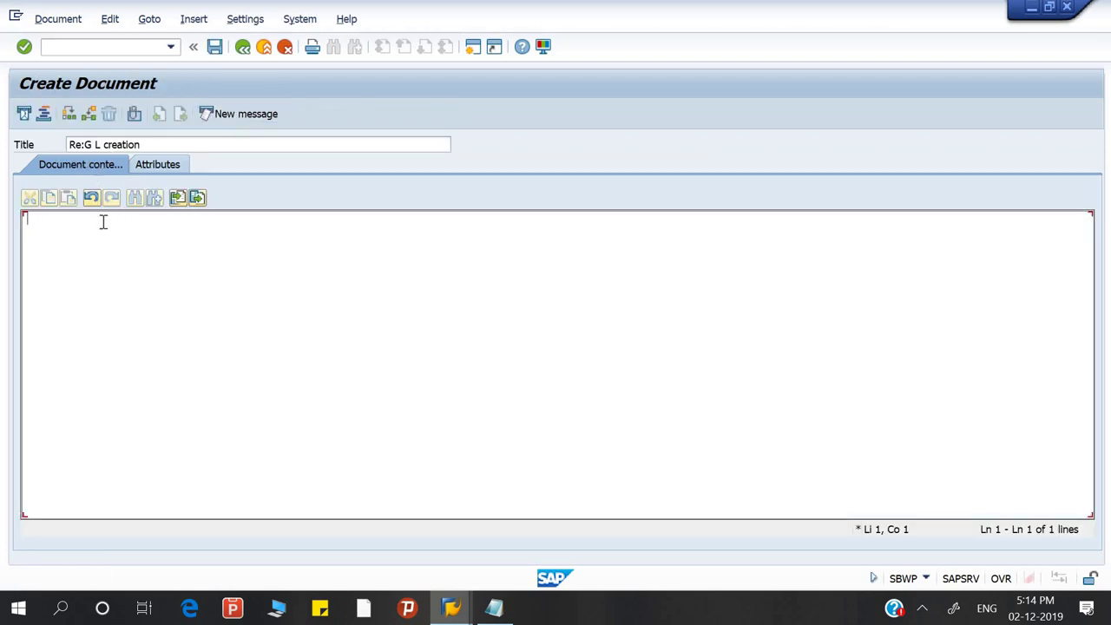
pyautogui.write('HI')
pyautogui.click(24, 114)
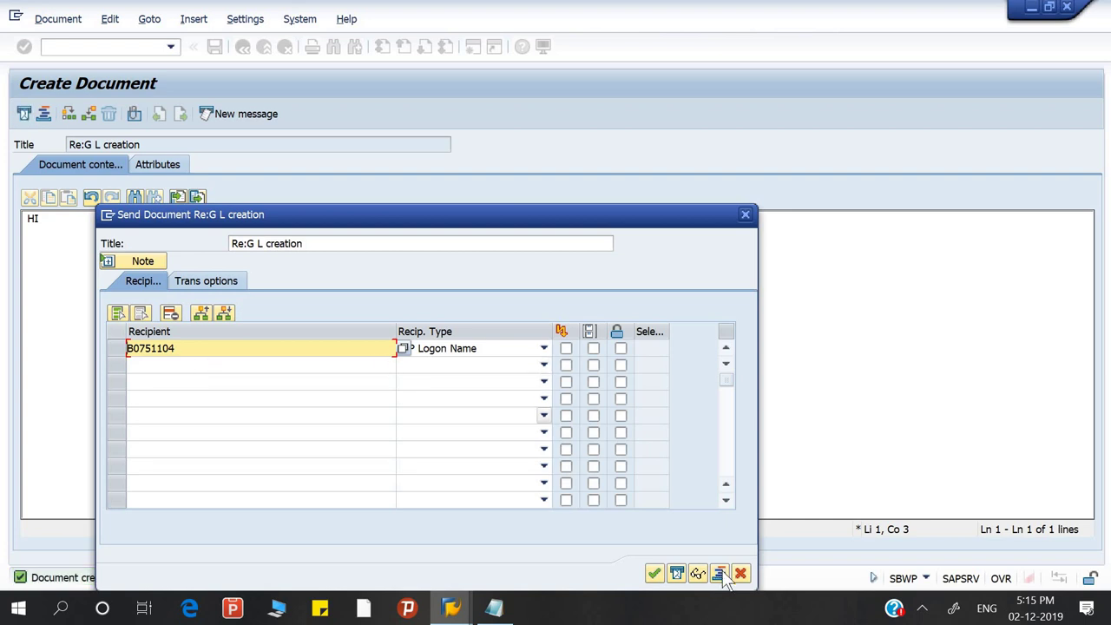
pyautogui.click(654, 574)
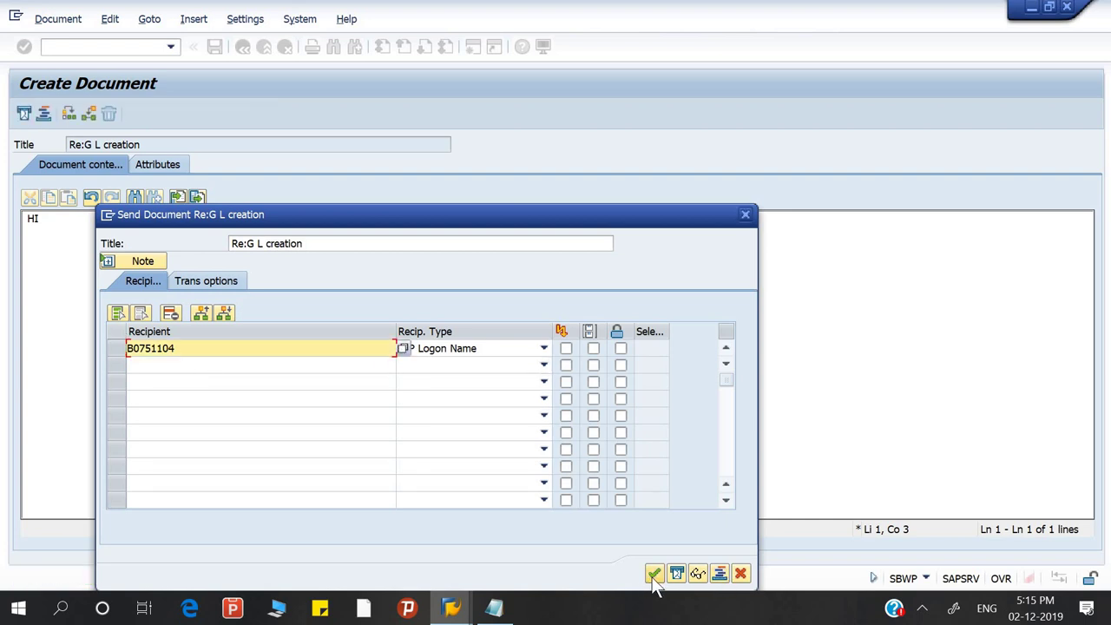
pyautogui.click(654, 578)
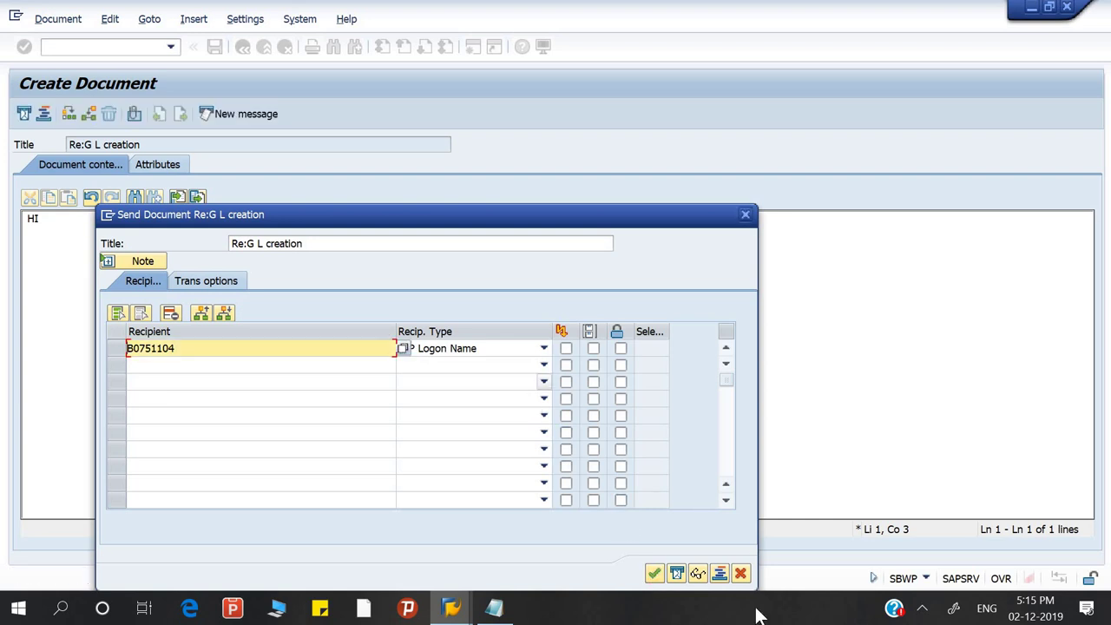
pyautogui.click(676, 574)
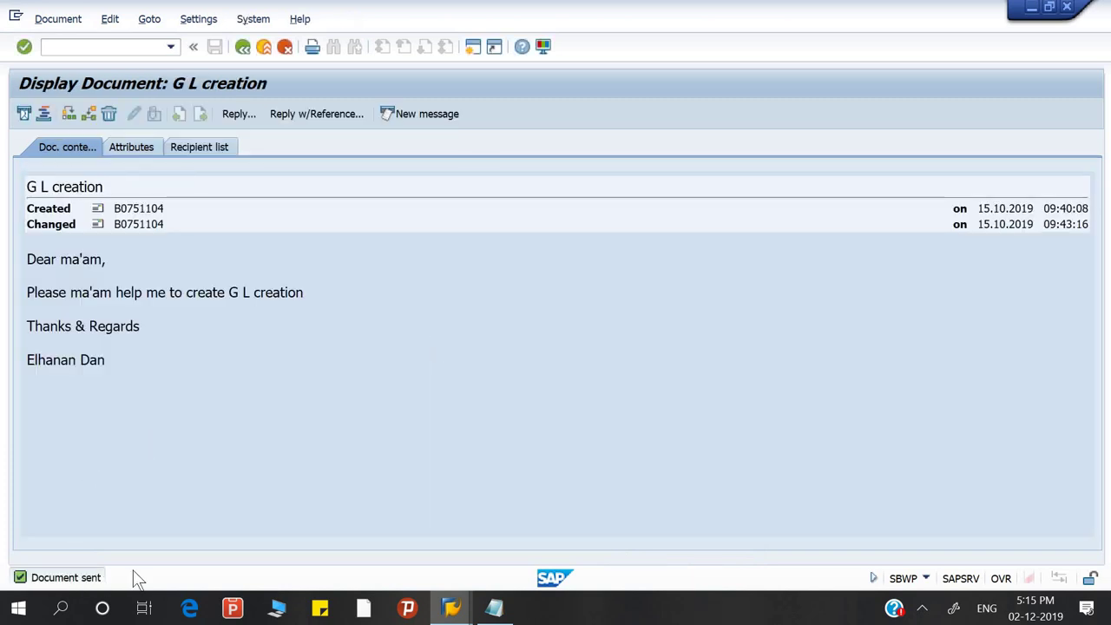
# Confirm the message shows Replied under Attributes and Recipient list, then go back to Easy Access with /N
pyautogui.click(122, 150)
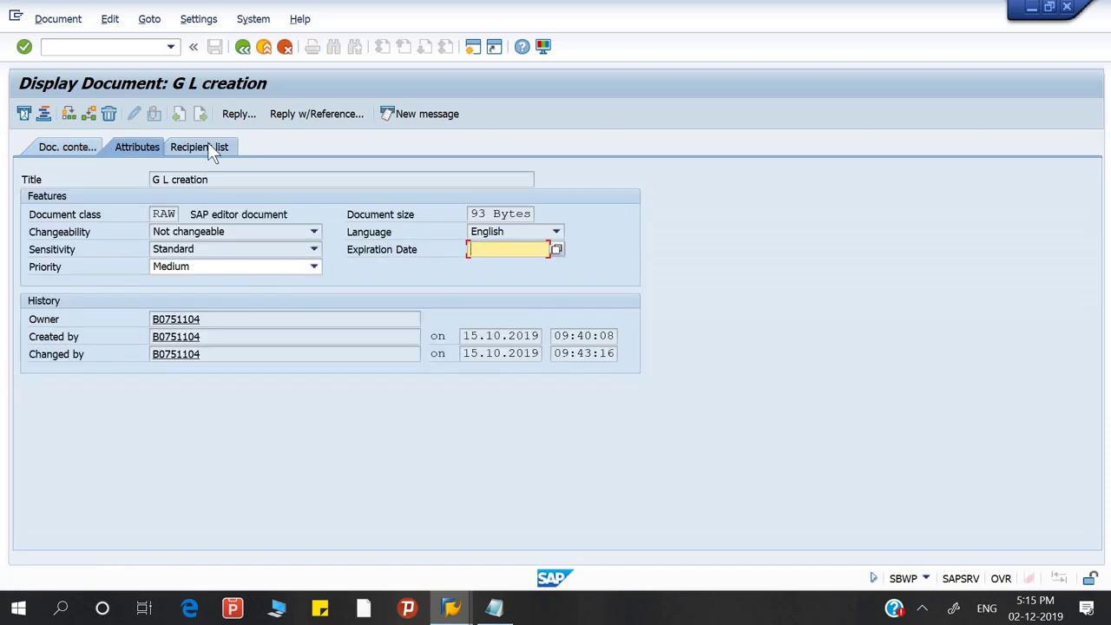
pyautogui.click(208, 147)
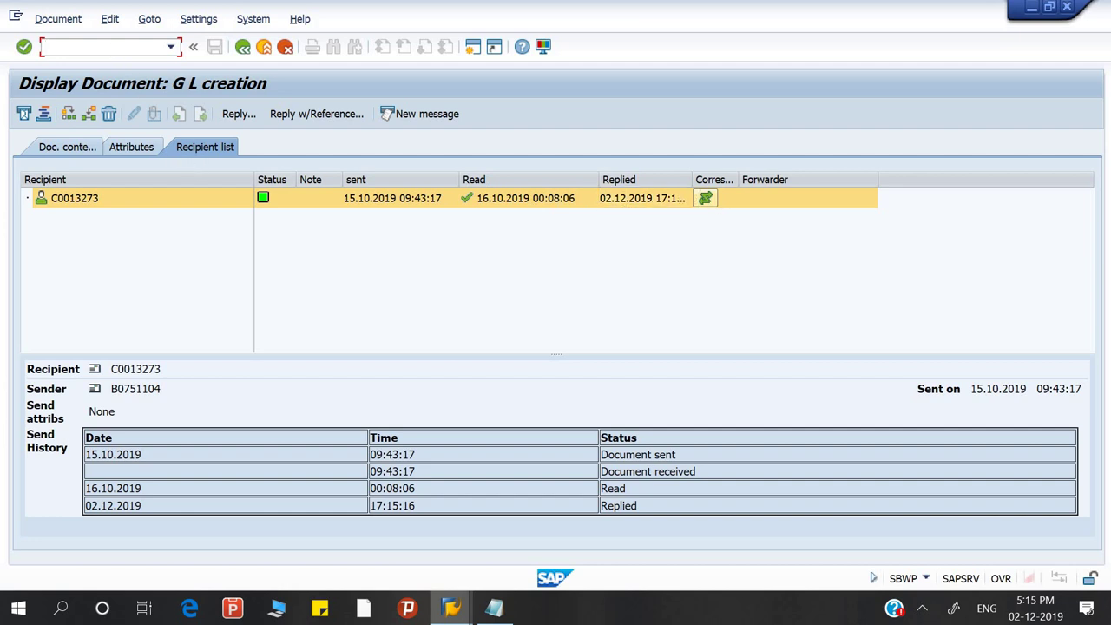
pyautogui.write('N')
pyautogui.press('Return')
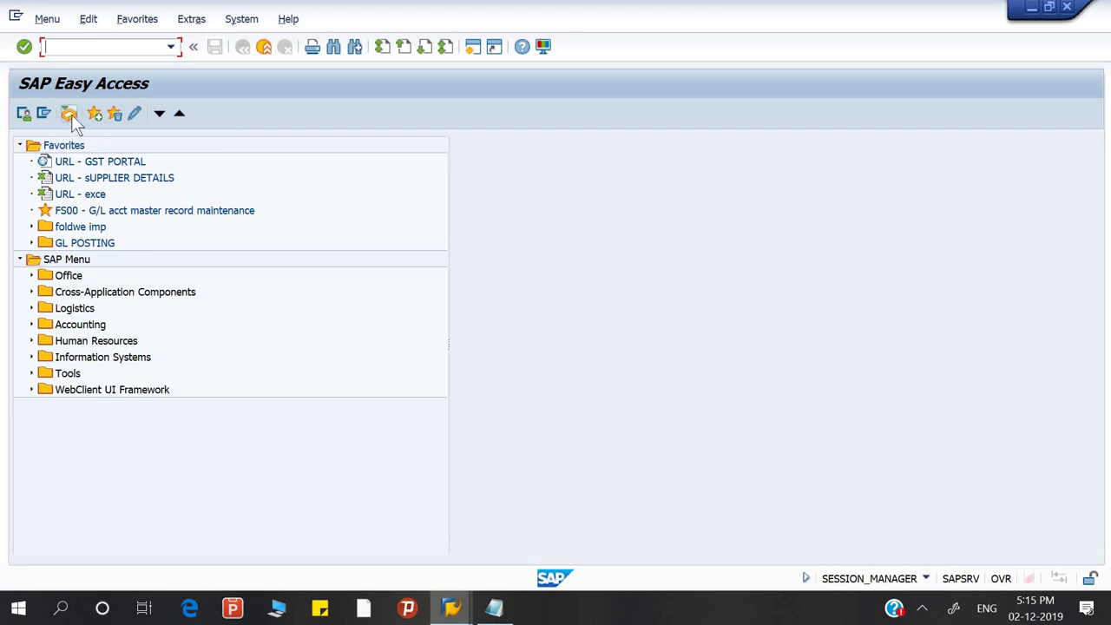
# Open the Business Workplace, expand and collapse Inbox and Outbox, then return to Easy Access with /N
pyautogui.click(69, 114)
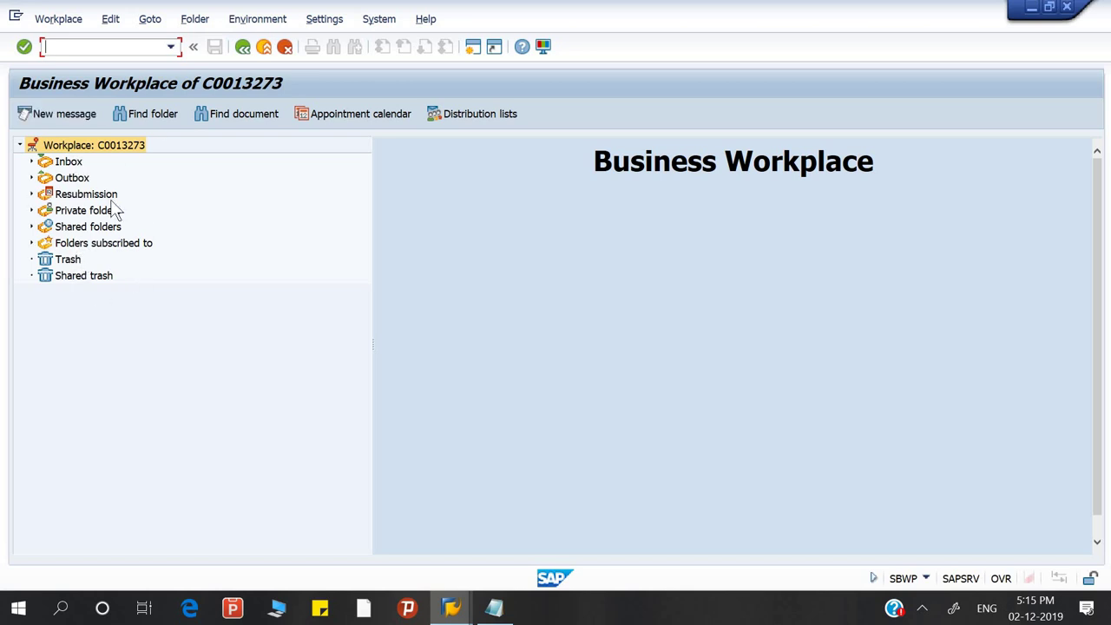
pyautogui.click(32, 163)
pyautogui.click(31, 162)
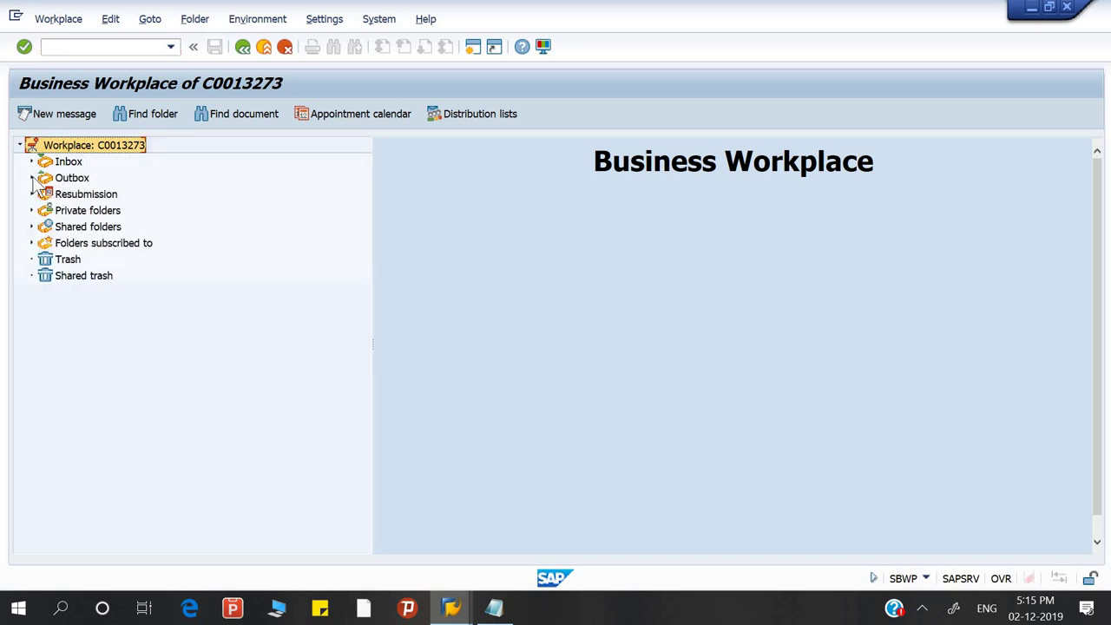
pyautogui.click(31, 178)
pyautogui.click(32, 178)
pyautogui.click(85, 47)
pyautogui.write('/N')
pyautogui.press('Return')
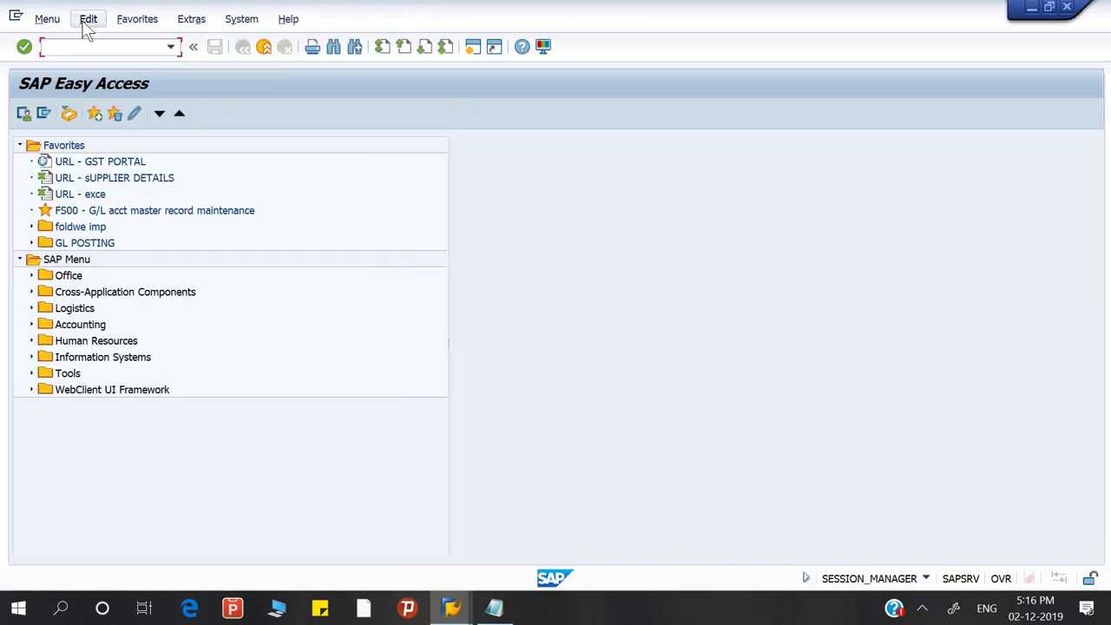
# Browse the Edit and Menu menus of the Easy Access screen, refreshing the start screen
pyautogui.click(88, 20)
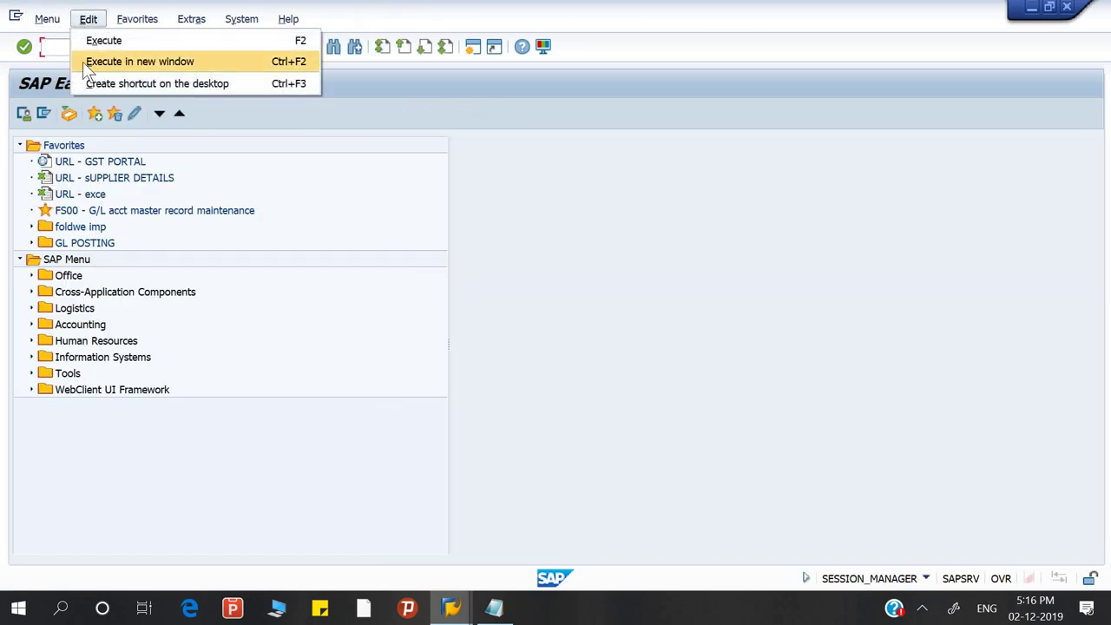
pyautogui.click(49, 24)
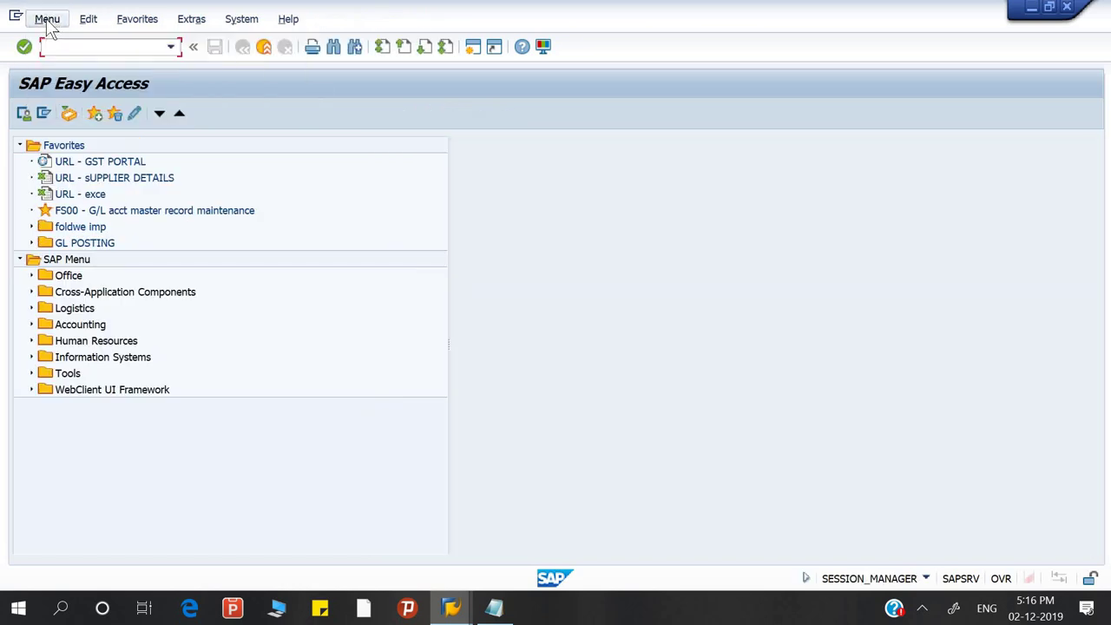
pyautogui.click(48, 21)
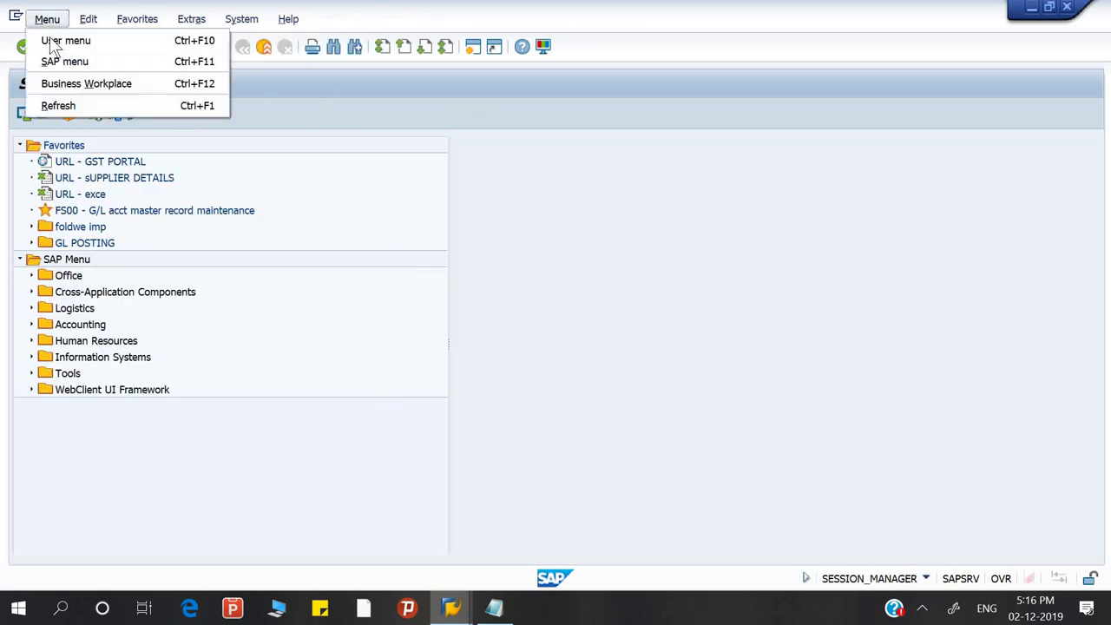
pyautogui.click(65, 109)
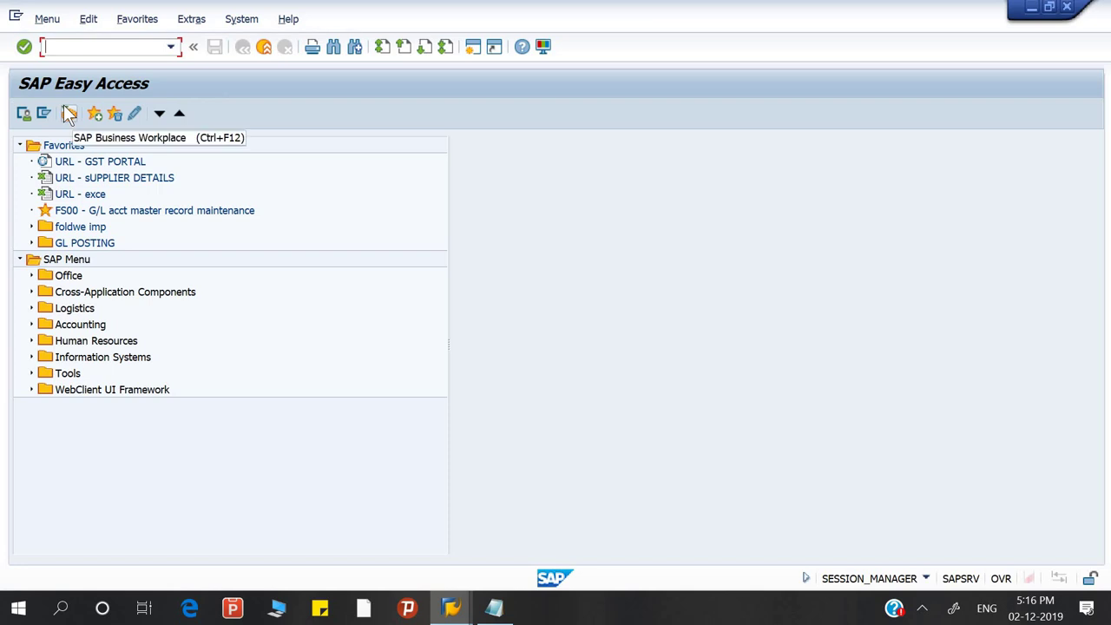
pyautogui.click(47, 19)
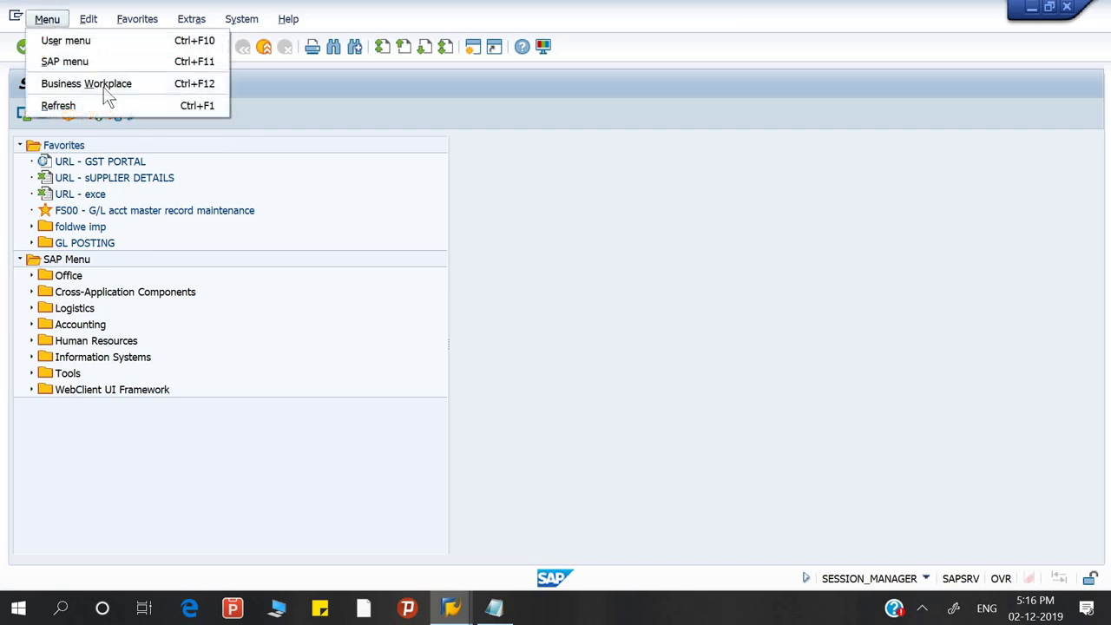
pyautogui.click(425, 144)
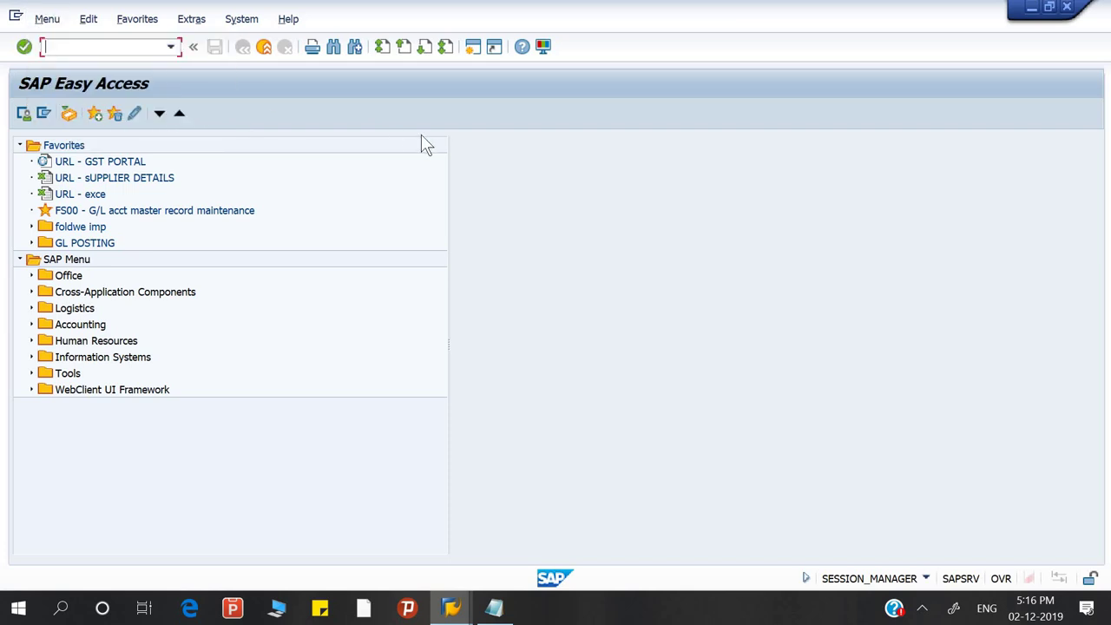
# Switch to the Navigation file notes in Notepad and select the lines from System to F1 (Help)
pyautogui.click(497, 609)
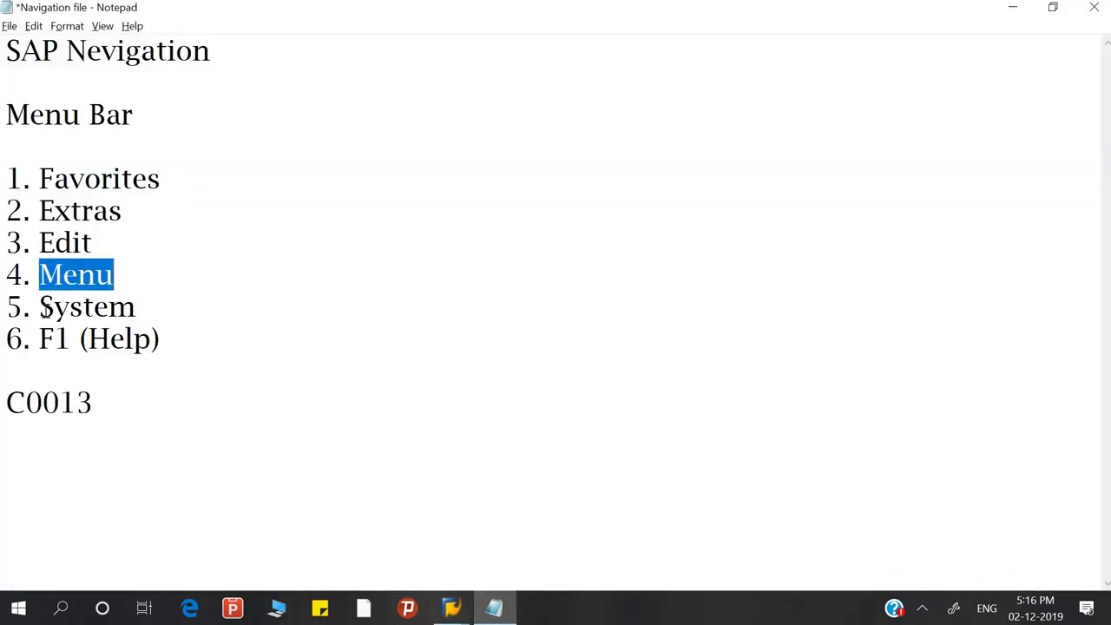
pyautogui.moveTo(42, 309); pyautogui.dragTo(169, 335)
pyautogui.click(228, 338)
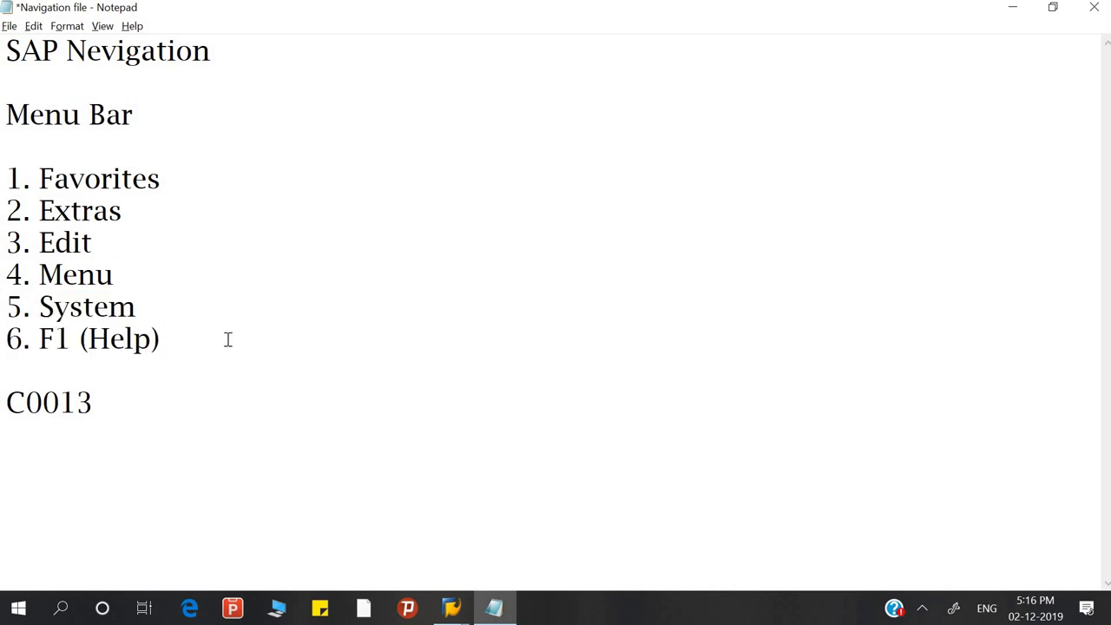